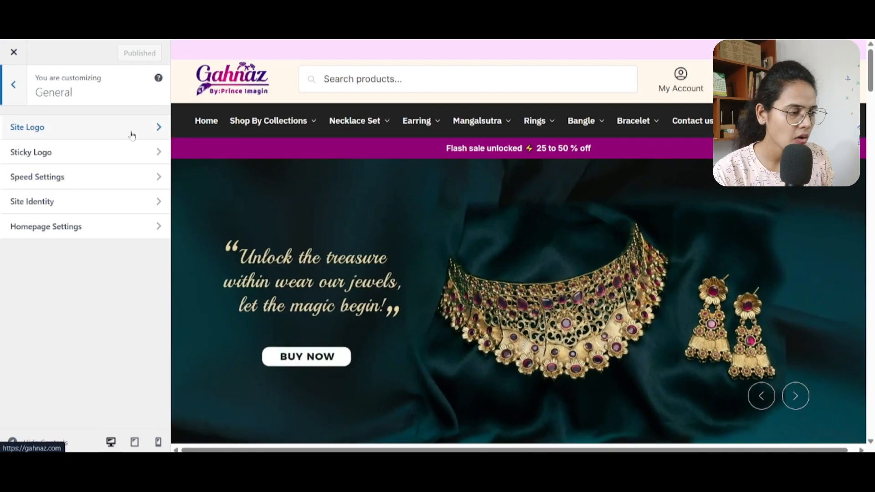
Step: Review the Site Logo options and locate the Tagline field in the WordPress general settings
{"action": "left_click", "coordinate": [131, 135]}
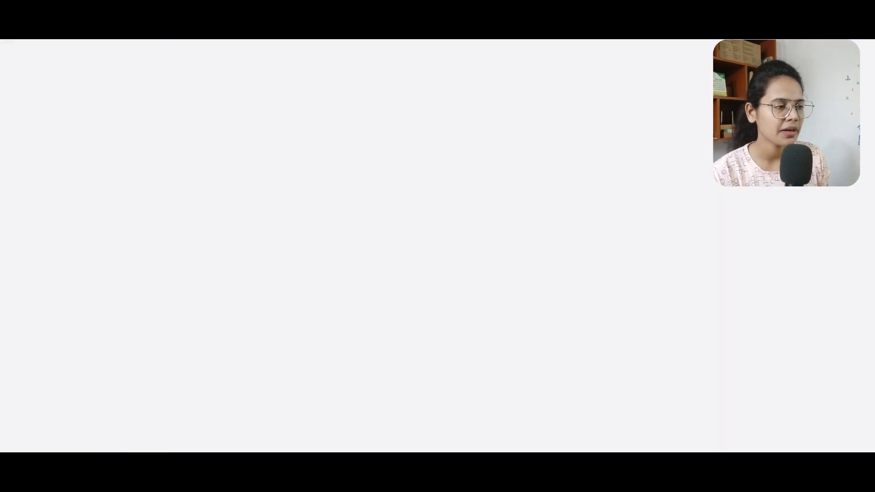
{"action": "scroll", "coordinate": [41, 360], "scroll_direction": "down", "scroll_amount": 10}
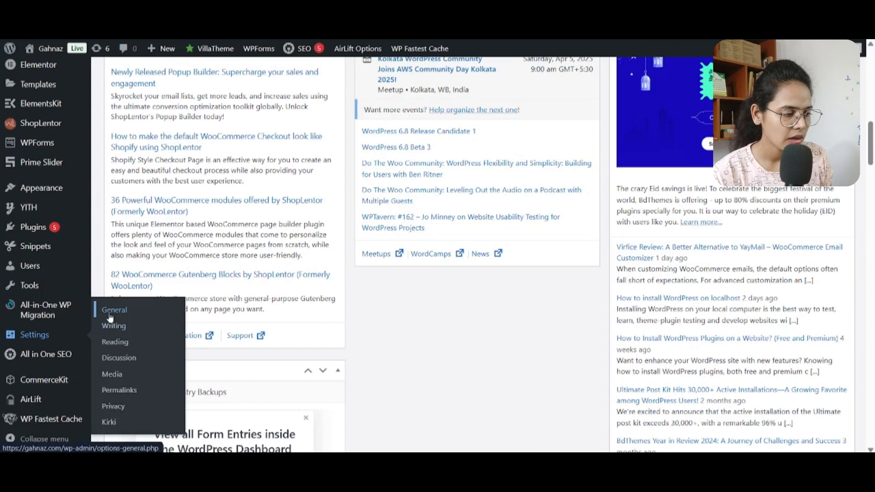
{"action": "left_click", "coordinate": [108, 312]}
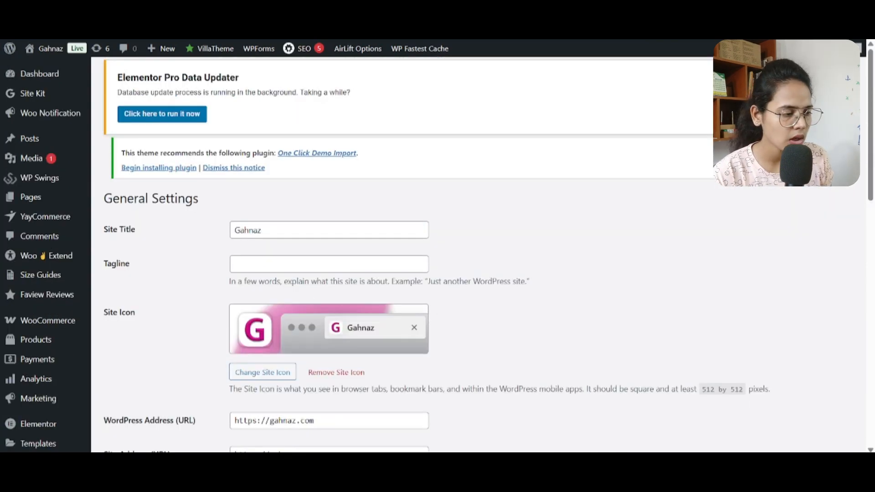
{"action": "left_click", "coordinate": [329, 268]}
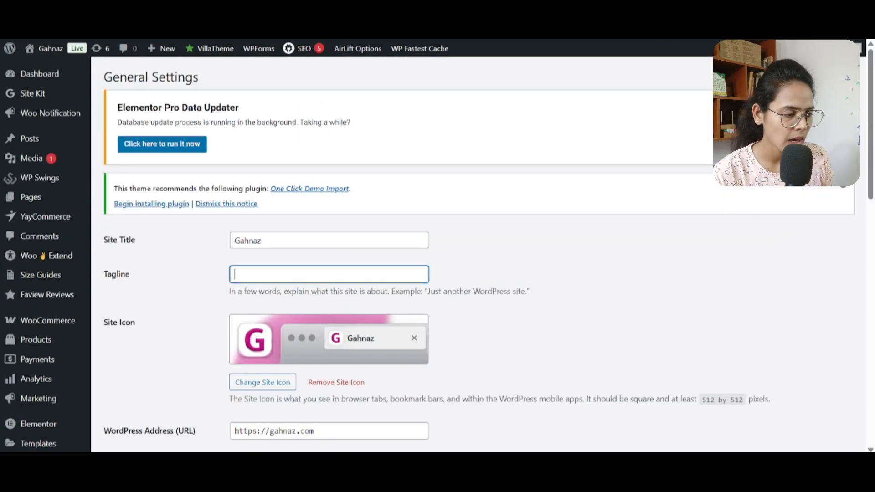
{"action": "left_click", "coordinate": [197, 284]}
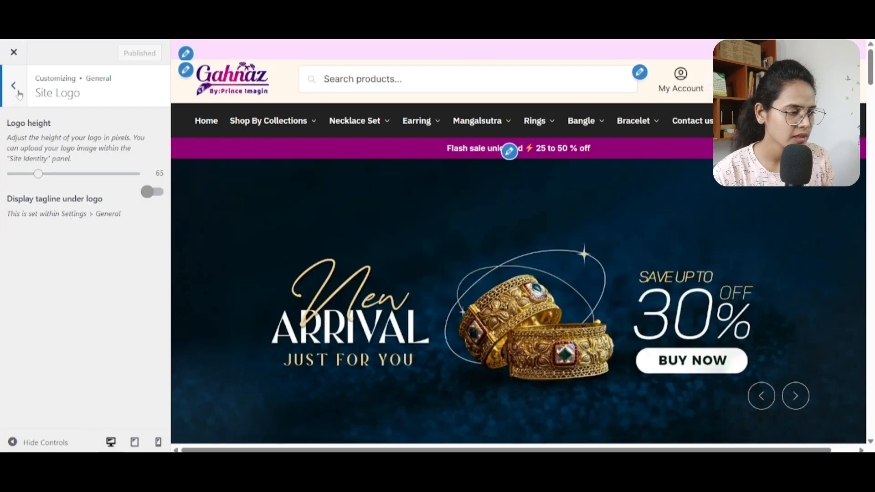
{"action": "left_click", "coordinate": [16, 89]}
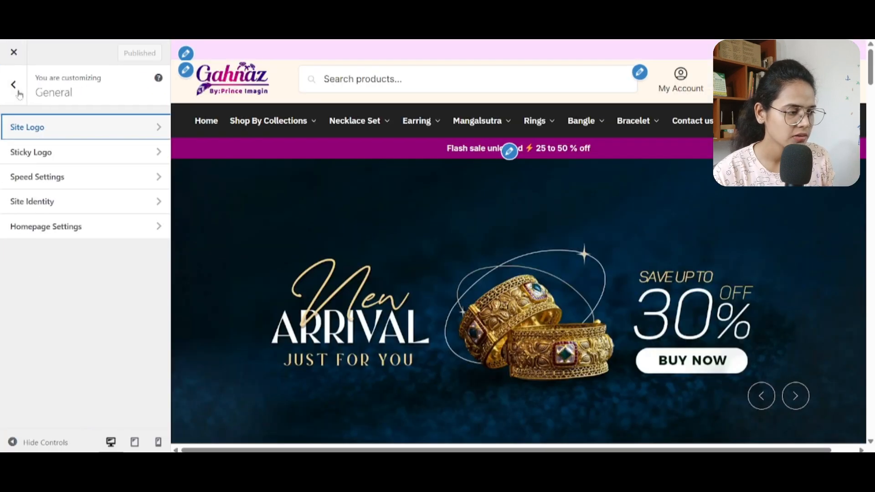
Step: Review the Sticky Logo image and width settings and check the sticky header on the scrolled homepage preview
{"action": "left_click", "coordinate": [105, 162]}
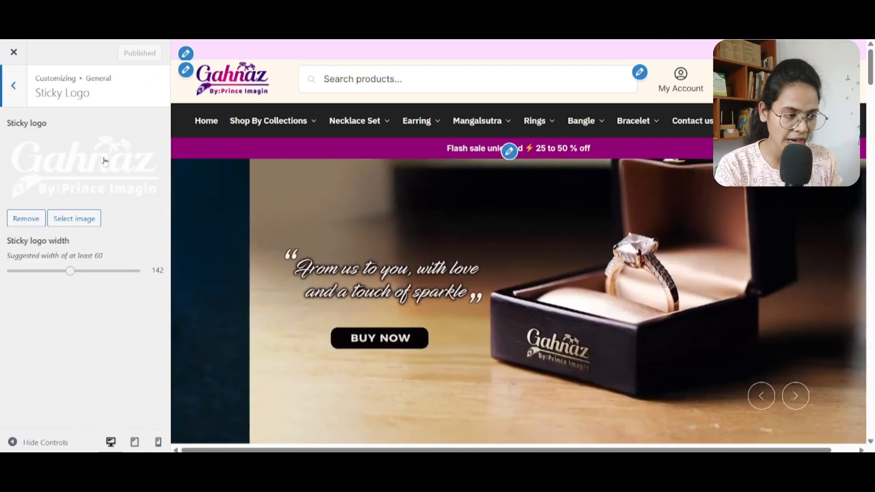
{"action": "scroll", "coordinate": [331, 252], "scroll_direction": "down", "scroll_amount": 1}
{"action": "scroll", "coordinate": [331, 252], "scroll_direction": "down", "scroll_amount": 3}
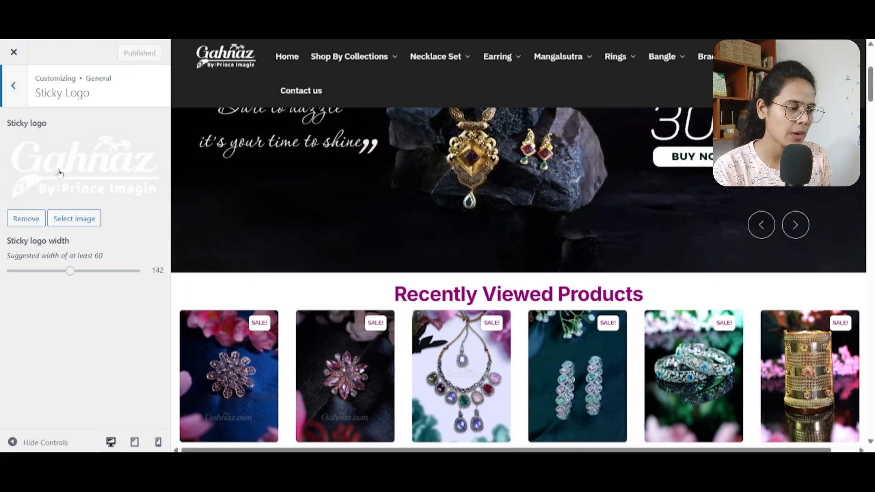
{"action": "left_click", "coordinate": [16, 98]}
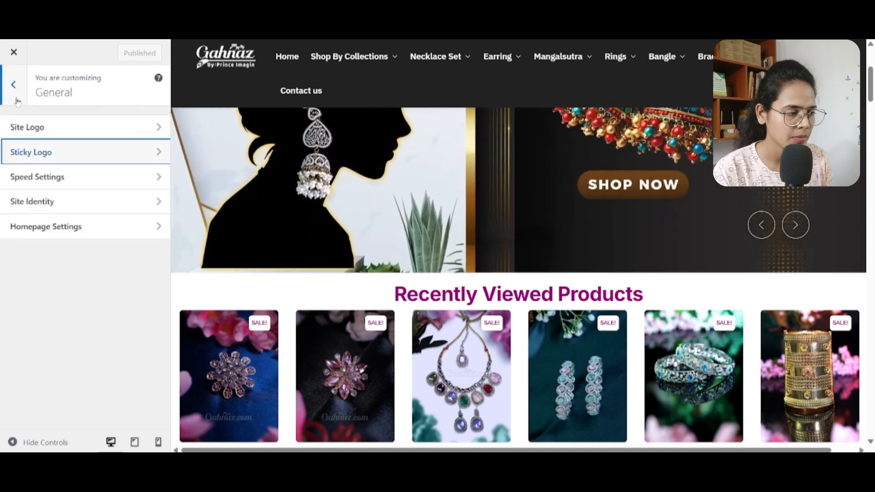
Step: Review the Speed Settings choices for critical CSS, minified CSS files and the Rivolicons icon font
{"action": "left_click", "coordinate": [101, 185]}
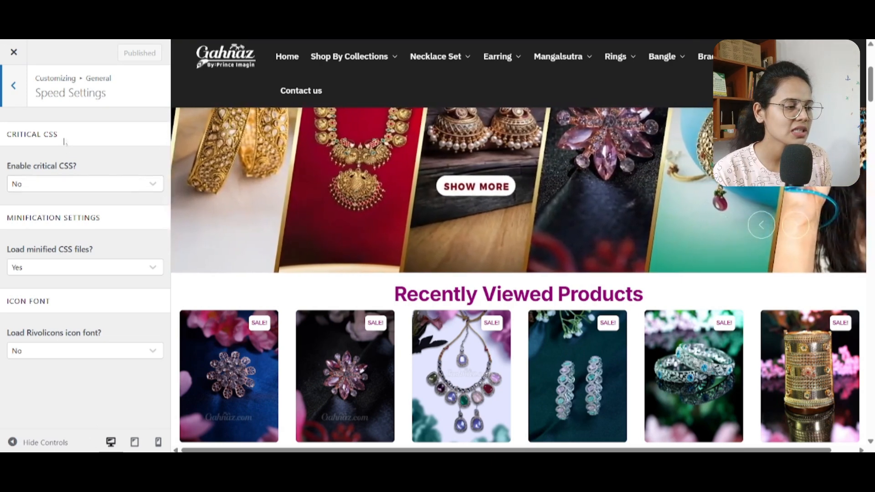
{"action": "left_click", "coordinate": [125, 186]}
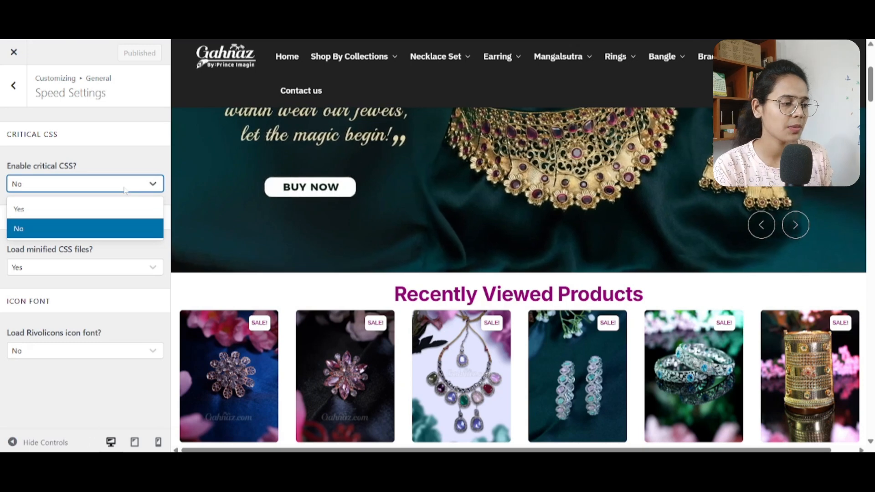
{"action": "left_click", "coordinate": [125, 249]}
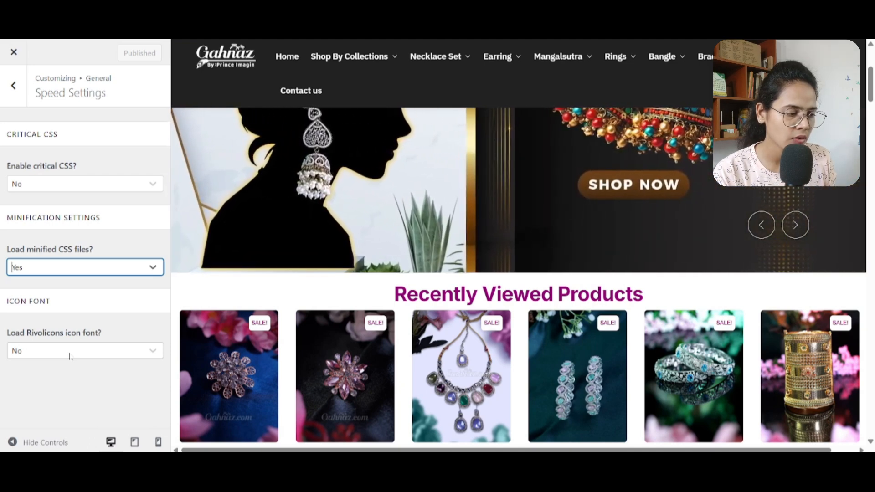
{"action": "left_click", "coordinate": [69, 356]}
{"action": "left_click", "coordinate": [127, 332]}
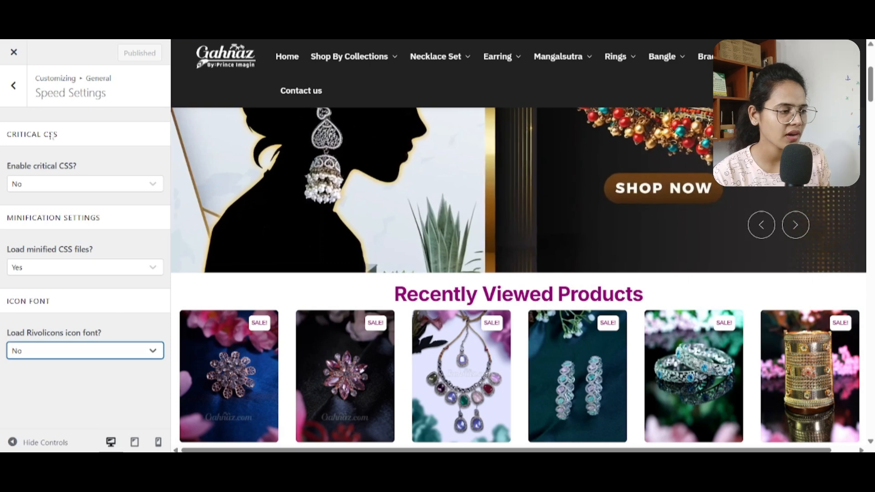
{"action": "left_click", "coordinate": [16, 86]}
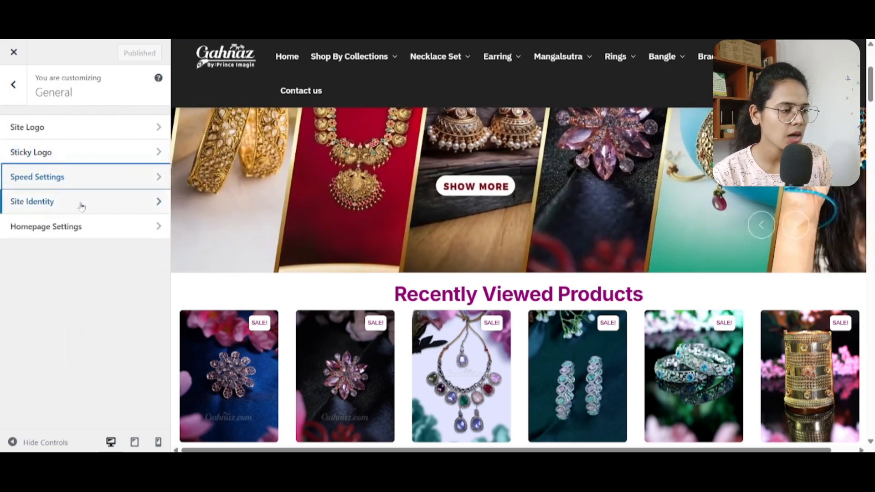
Step: Review the Site Identity settings for the logo, site title, tagline and site icon
{"action": "left_click", "coordinate": [81, 206]}
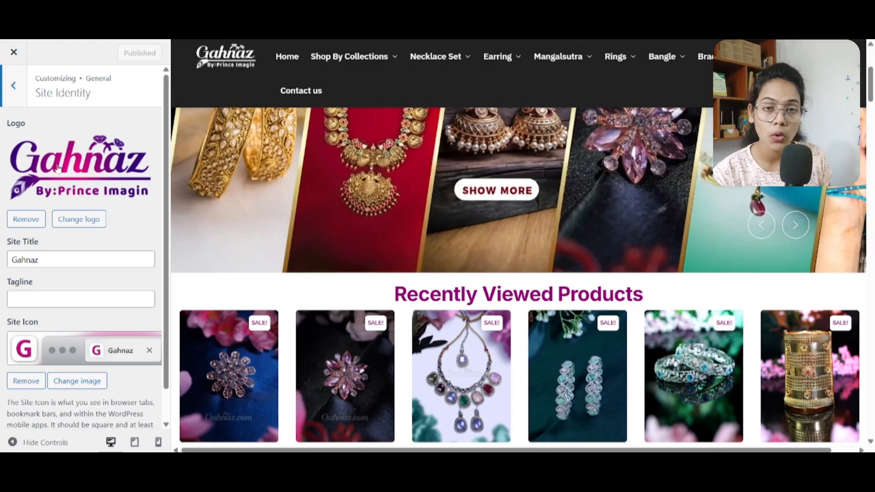
{"action": "double_click", "coordinate": [25, 259]}
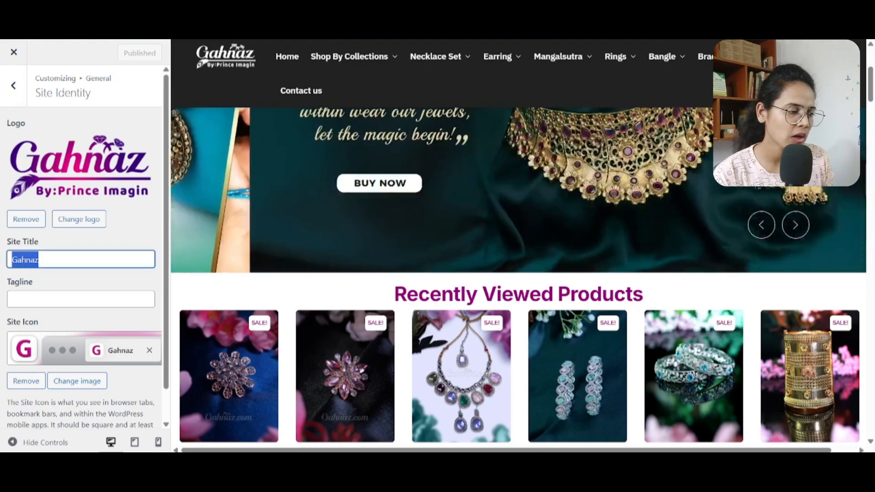
{"action": "scroll", "coordinate": [82, 251], "scroll_direction": "down", "scroll_amount": 1}
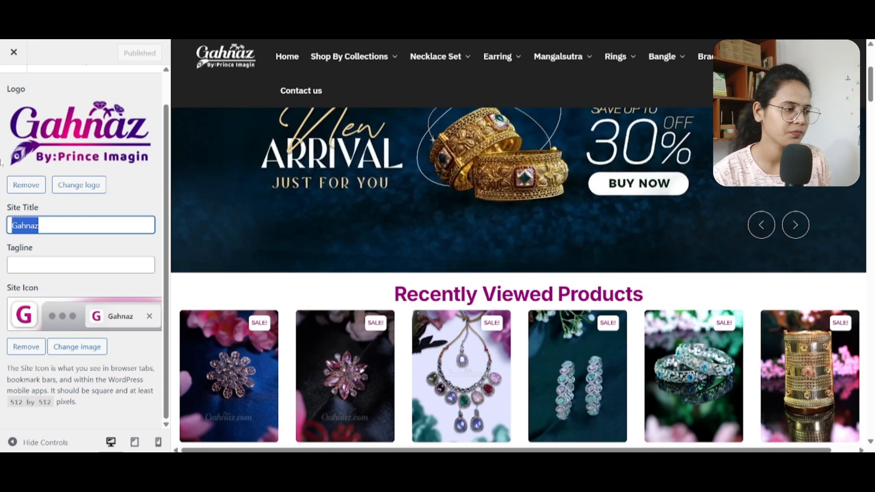
{"action": "scroll", "coordinate": [82, 182], "scroll_direction": "up", "scroll_amount": 2}
{"action": "left_click", "coordinate": [14, 87]}
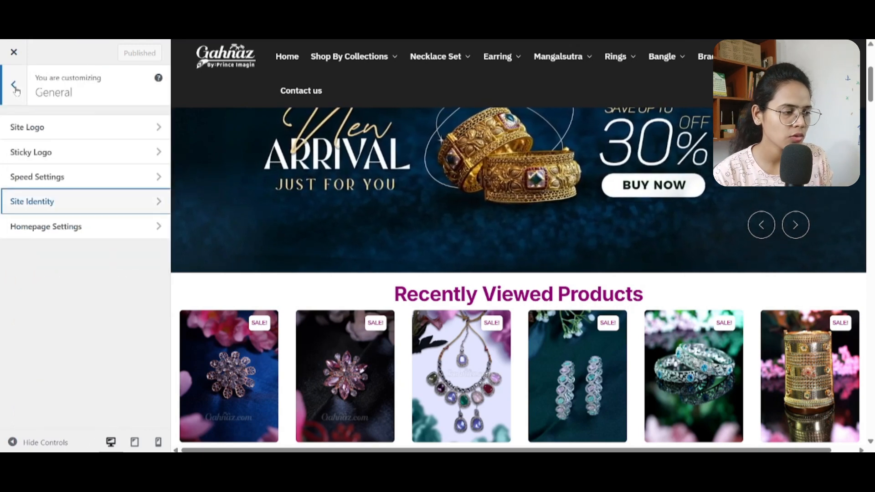
Step: Review the Homepage Settings, including the pages available for the static homepage and the posts page
{"action": "left_click", "coordinate": [72, 230]}
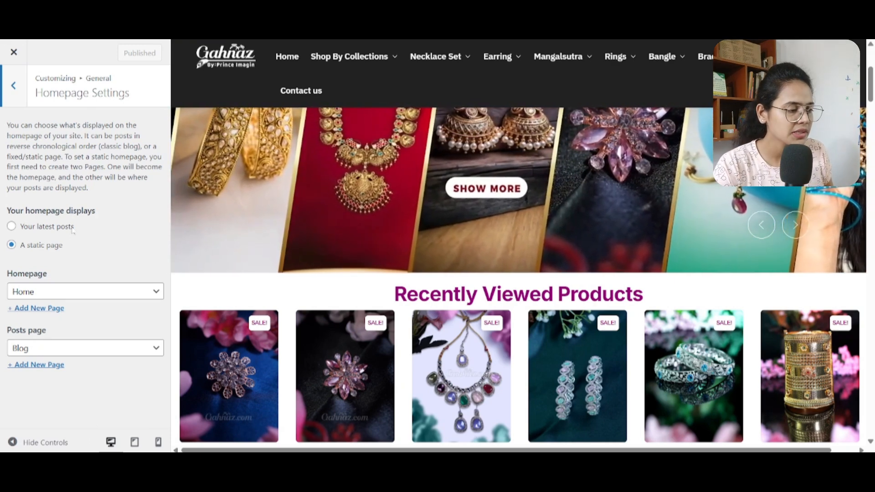
{"action": "left_click", "coordinate": [97, 293]}
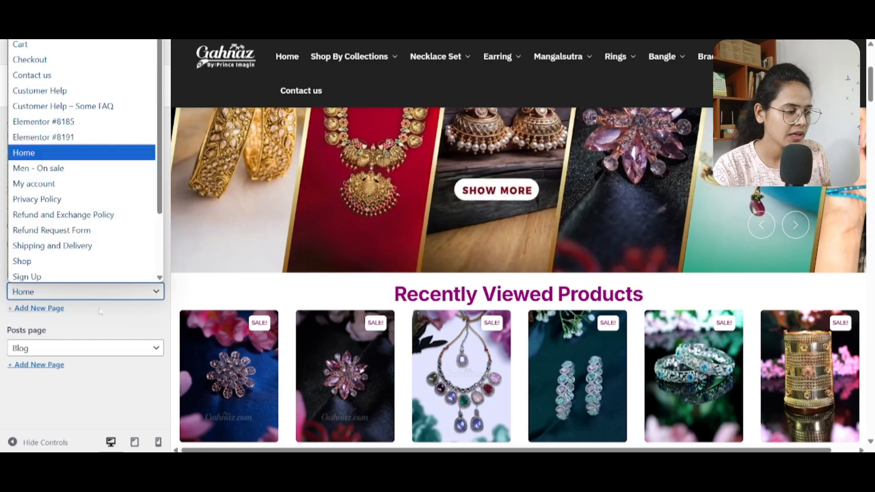
{"action": "left_click", "coordinate": [100, 312]}
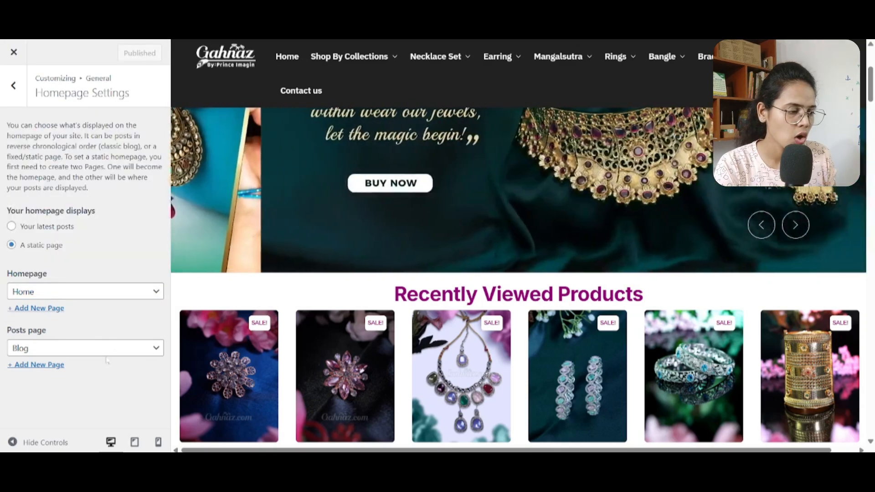
{"action": "left_click", "coordinate": [108, 352]}
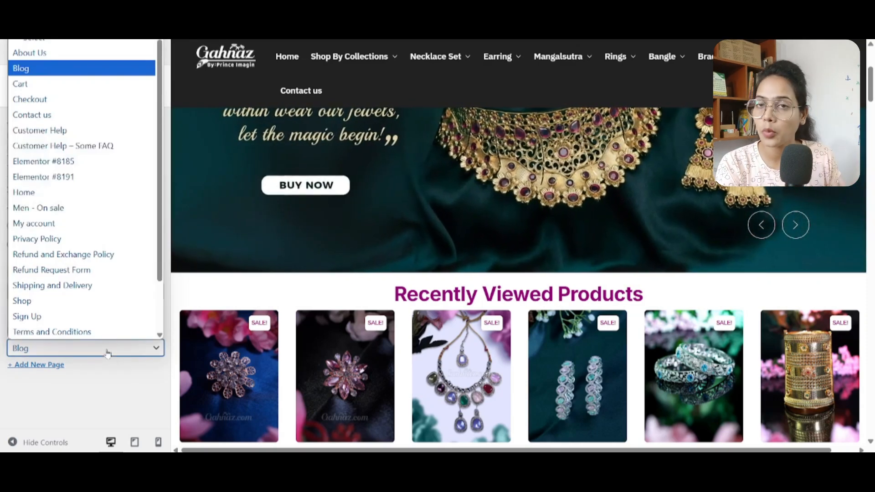
{"action": "left_click", "coordinate": [108, 376]}
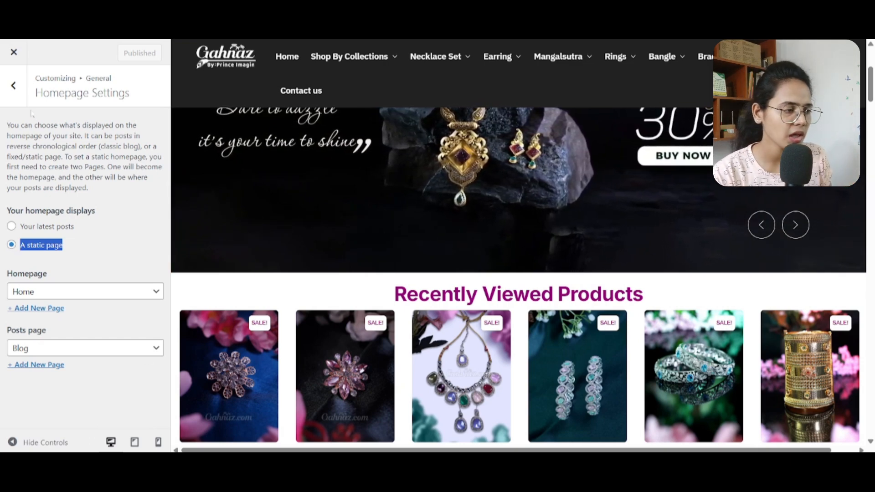
{"action": "left_click", "coordinate": [23, 88]}
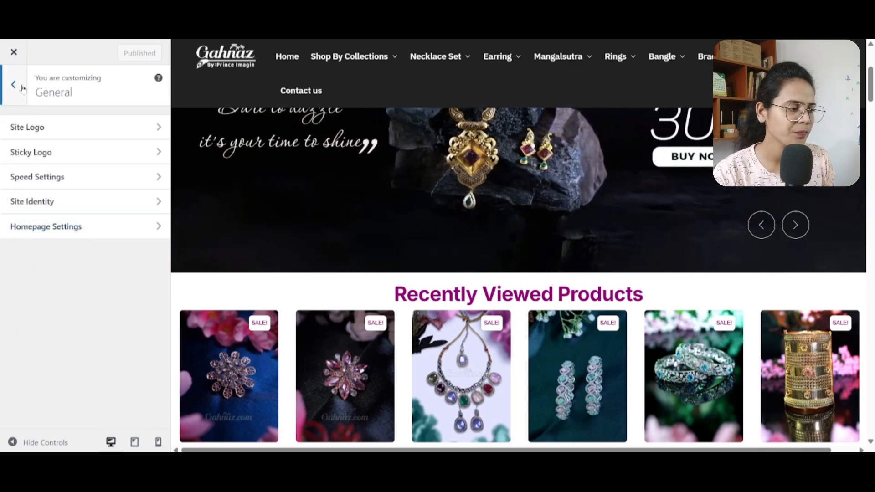
Step: Review the Top Bar color settings for background, text and border in the Colors section
{"action": "left_click", "coordinate": [22, 87]}
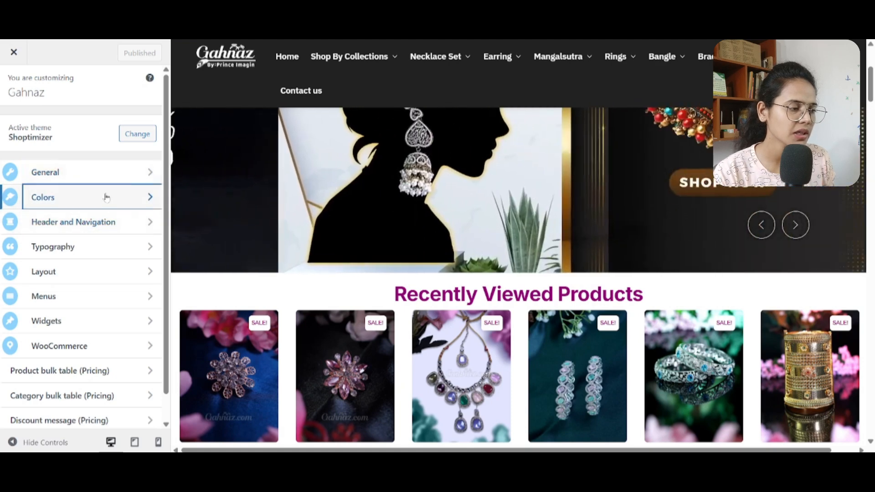
{"action": "left_click", "coordinate": [104, 200]}
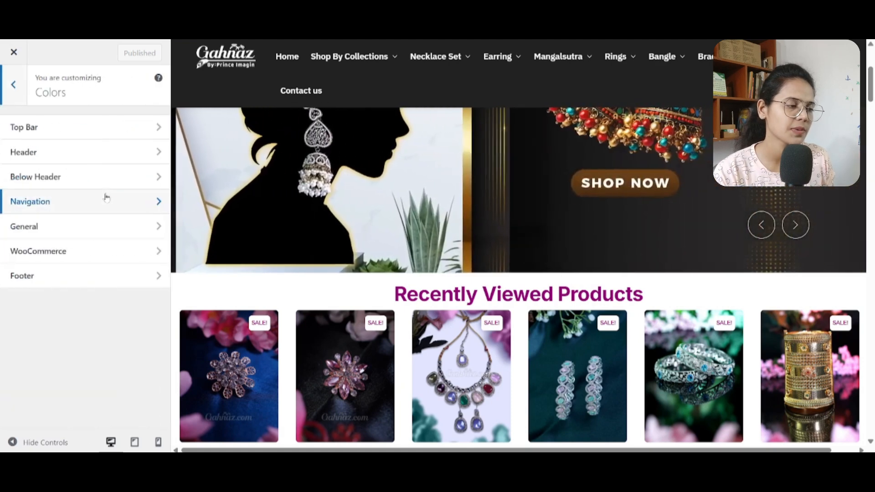
{"action": "left_click", "coordinate": [104, 129]}
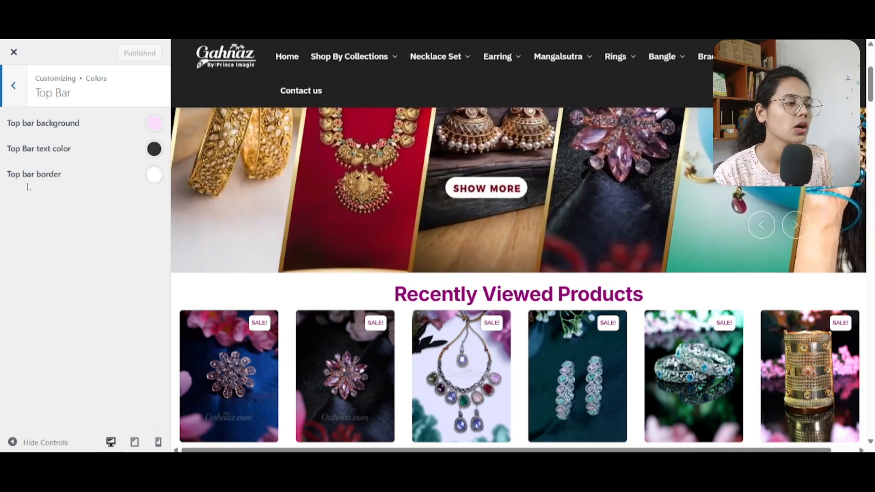
{"action": "left_click_drag", "start_coordinate": [28, 187], "coordinate": [105, 181]}
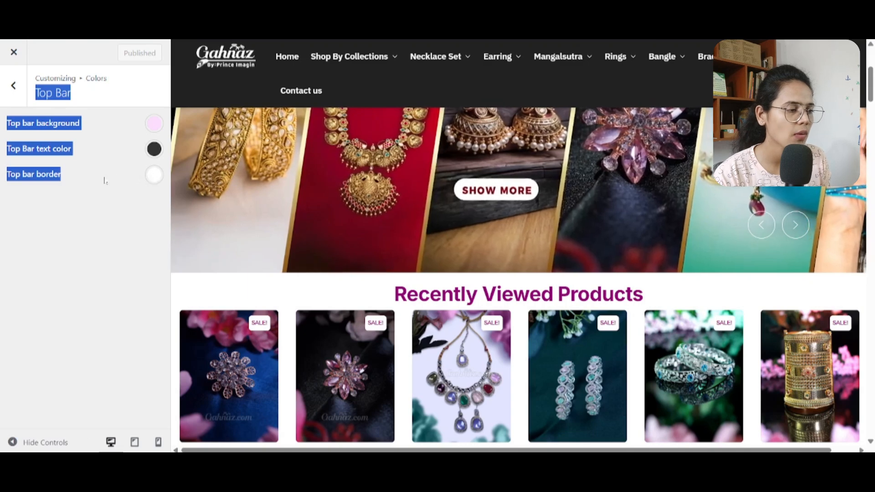
{"action": "left_click", "coordinate": [105, 181]}
{"action": "left_click", "coordinate": [13, 85]}
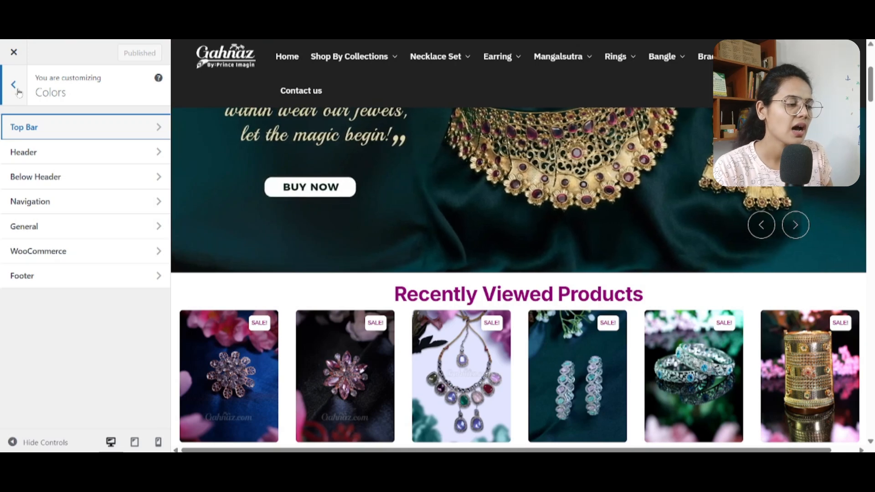
Step: Review the Header color settings and inspect the open navigation menu in the mobile preview
{"action": "left_click", "coordinate": [86, 159]}
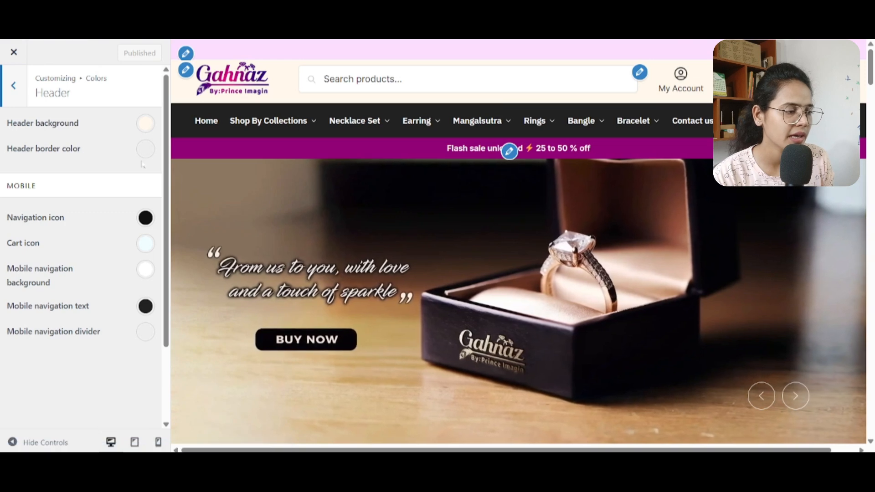
{"action": "scroll", "coordinate": [61, 224], "scroll_direction": "down", "scroll_amount": 2}
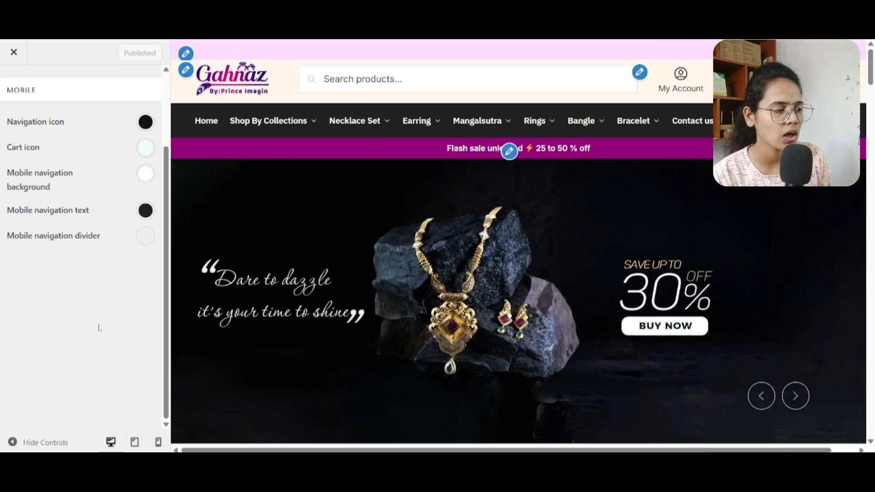
{"action": "left_click", "coordinate": [158, 446]}
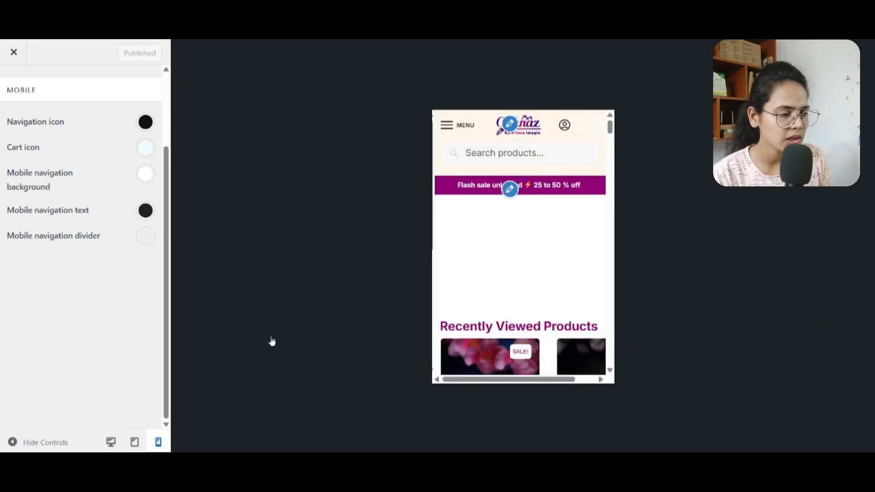
{"action": "left_click", "coordinate": [447, 124]}
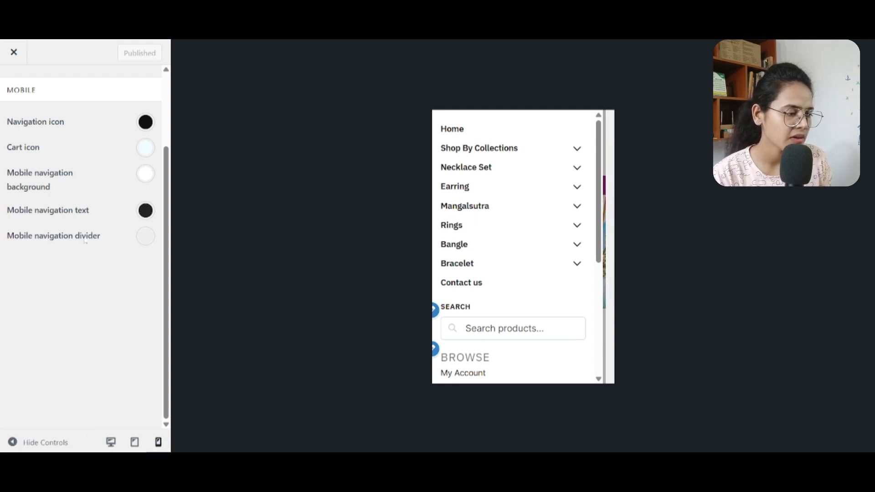
{"action": "scroll", "coordinate": [508, 318], "scroll_direction": "down", "scroll_amount": 5}
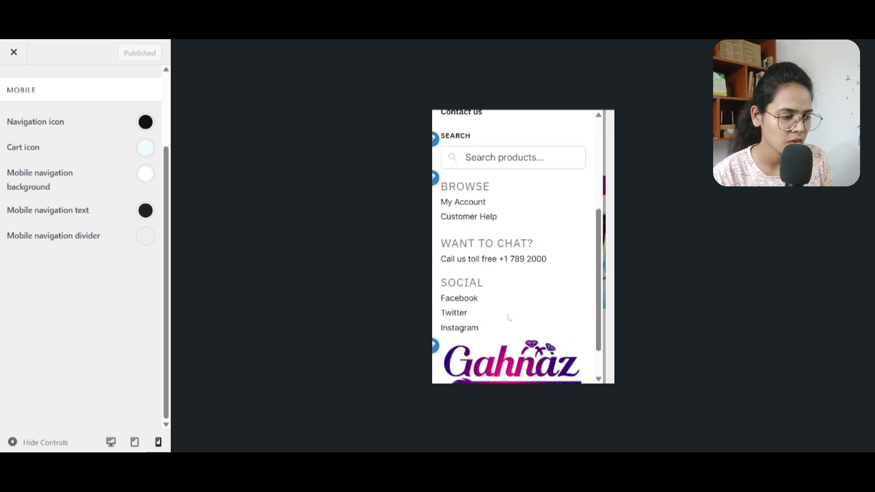
{"action": "scroll", "coordinate": [511, 315], "scroll_direction": "up", "scroll_amount": 5}
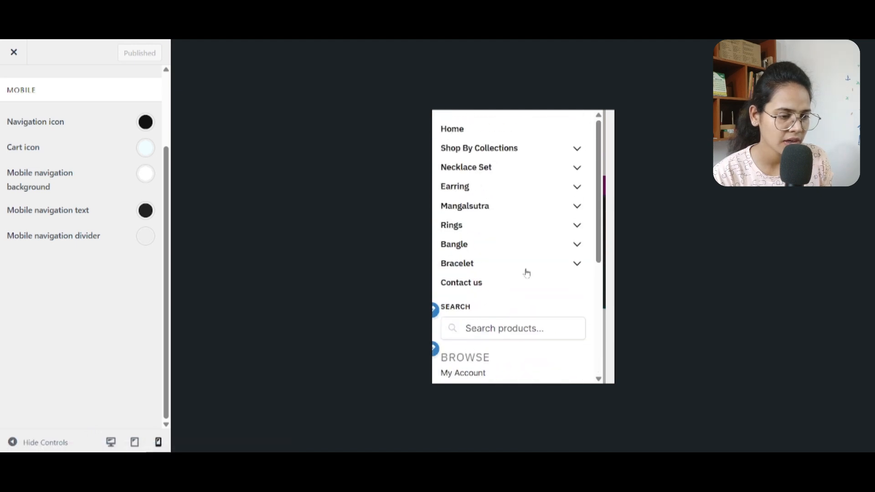
Step: Inspect the Shop By Collections submenu in the mobile navigation preview, close the menu and return to the desktop preview
{"action": "left_click", "coordinate": [574, 148]}
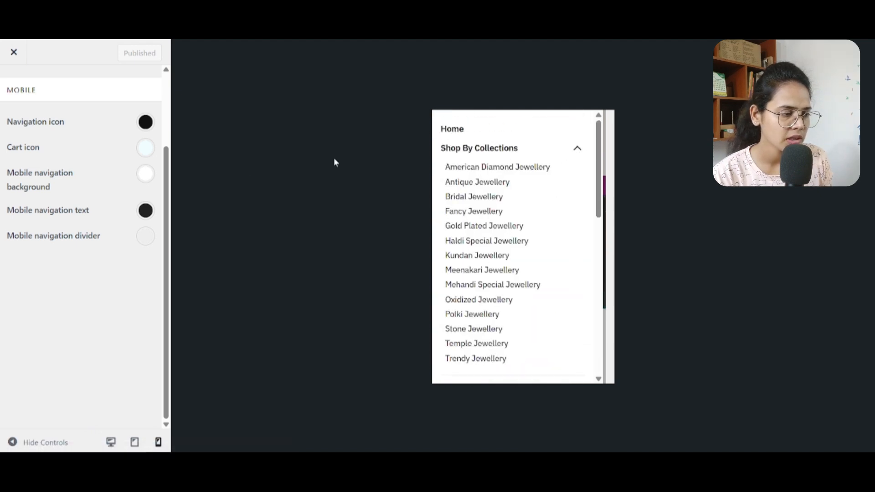
{"action": "left_click", "coordinate": [606, 226]}
{"action": "left_click", "coordinate": [110, 443]}
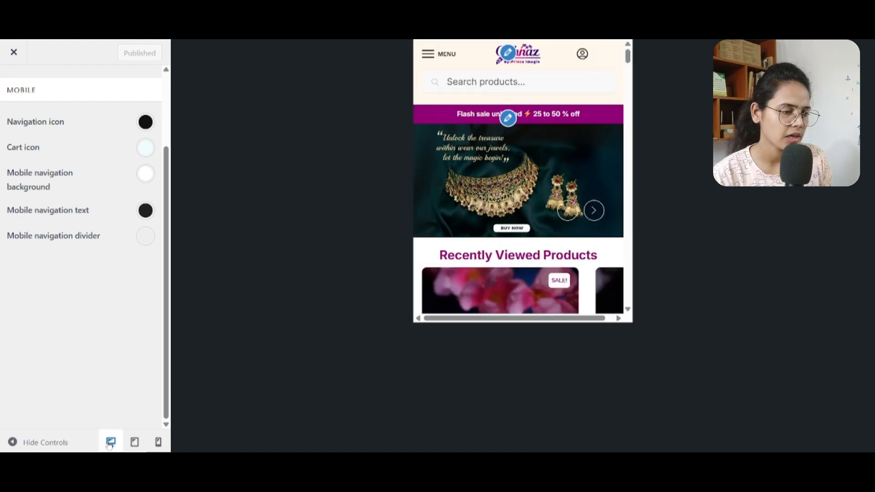
{"action": "scroll", "coordinate": [16, 269], "scroll_direction": "up", "scroll_amount": 3}
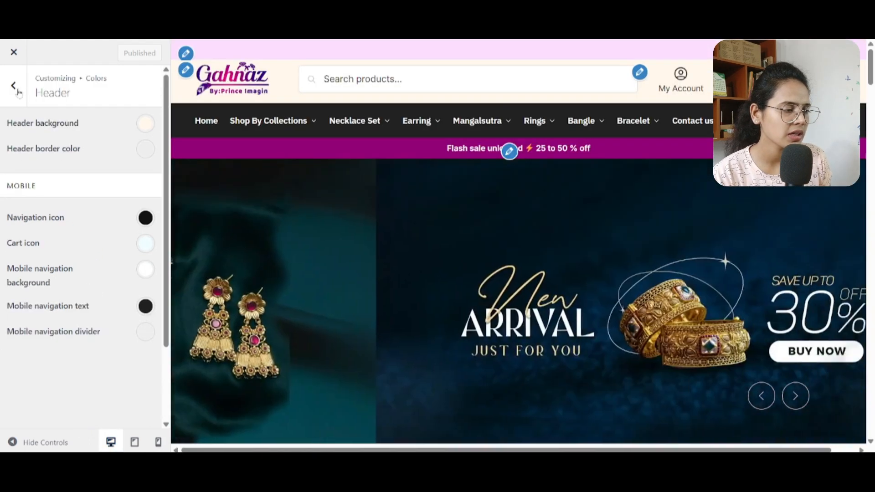
Step: Review the Below Header background and text color settings in the Colors section
{"action": "left_click", "coordinate": [17, 90]}
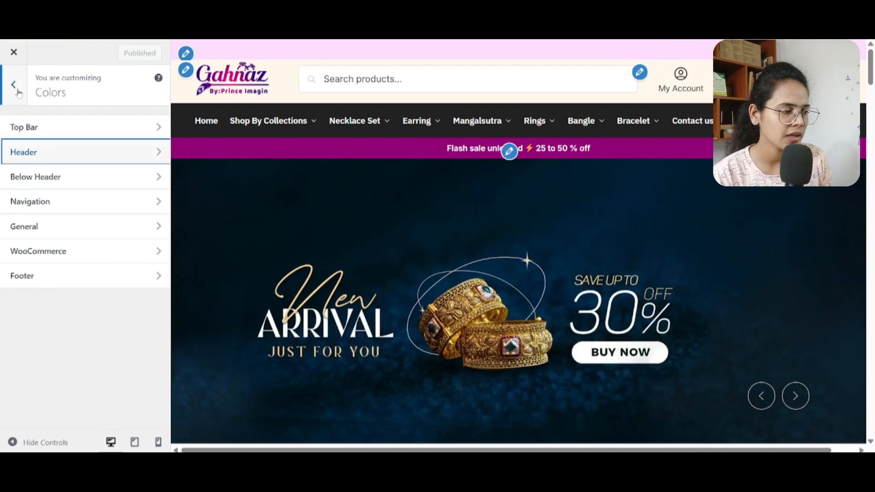
{"action": "left_click", "coordinate": [97, 180]}
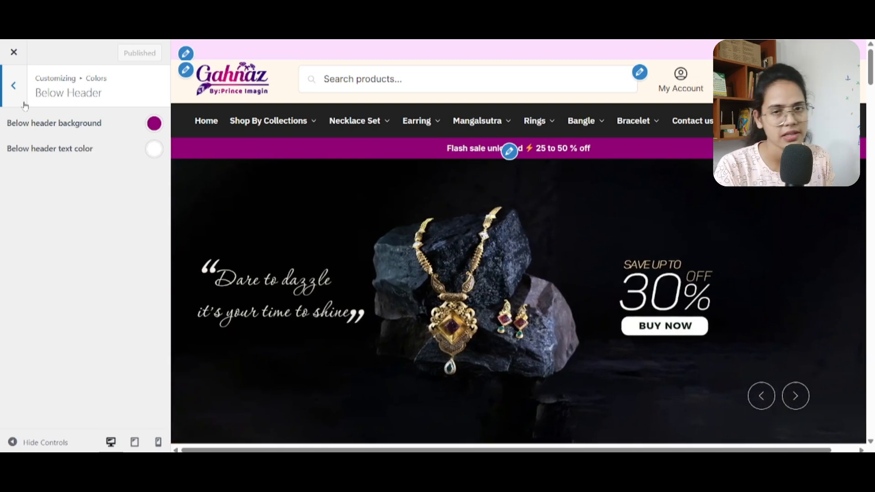
{"action": "left_click", "coordinate": [13, 85]}
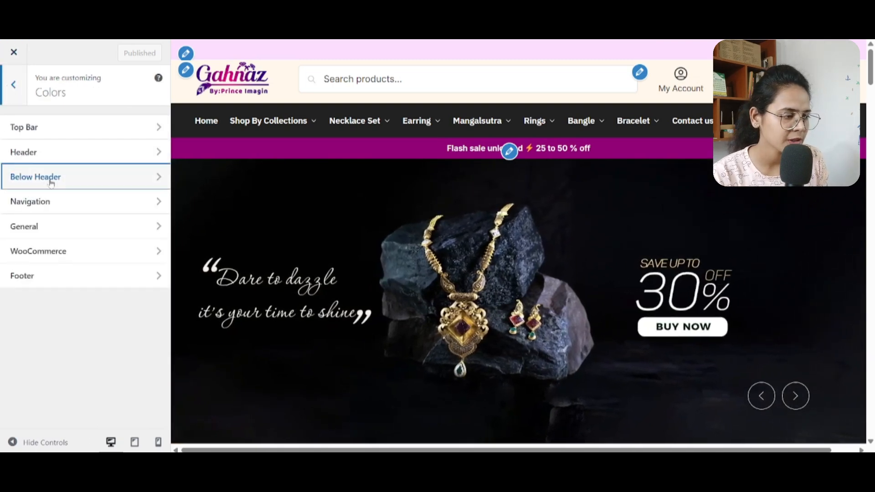
Step: Review the Navigation color settings for links, dropdowns, secondary navigation and cart, comparing them with the desktop preview
{"action": "left_click", "coordinate": [93, 201]}
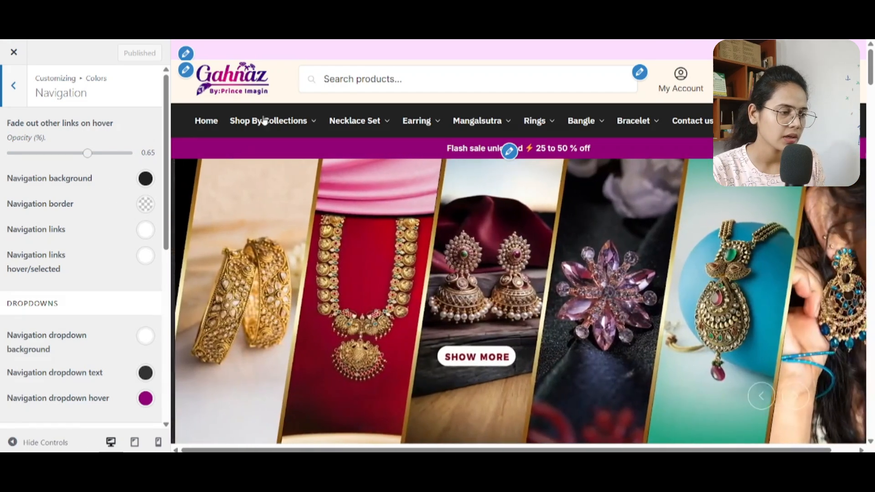
{"action": "mouse_move", "coordinate": [268, 121]}
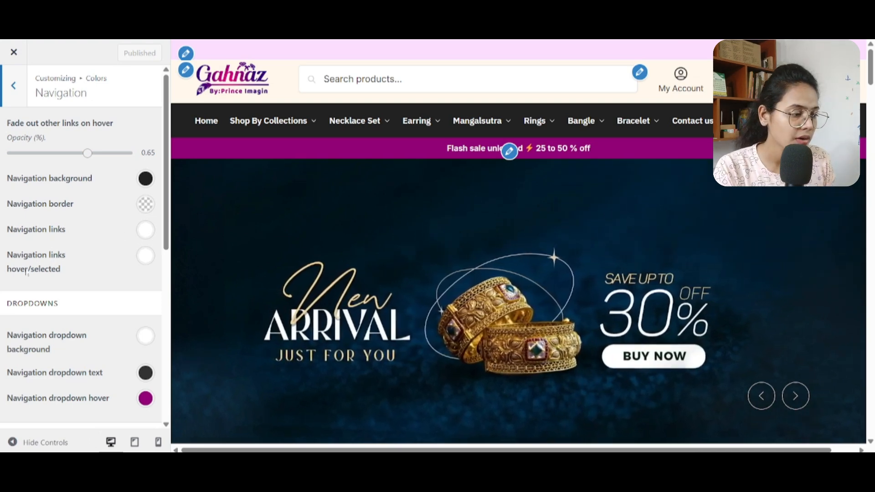
{"action": "scroll", "coordinate": [123, 266], "scroll_direction": "down", "scroll_amount": 3}
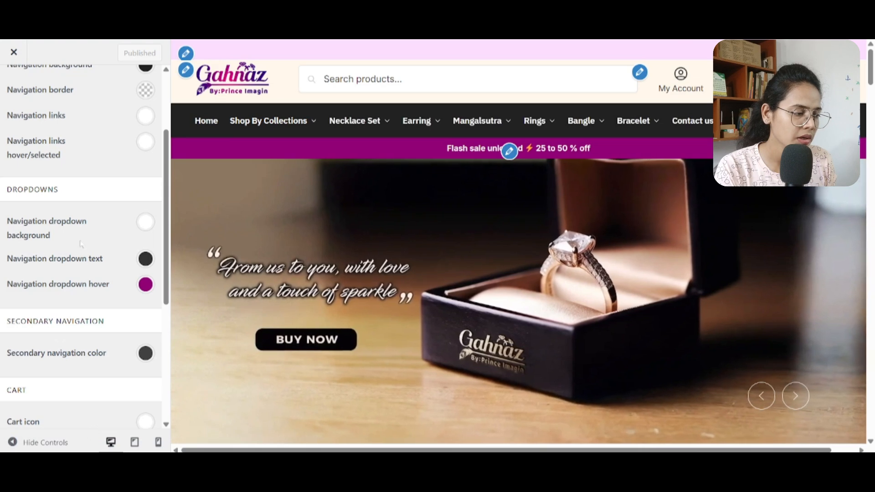
{"action": "scroll", "coordinate": [80, 244], "scroll_direction": "down", "scroll_amount": 2}
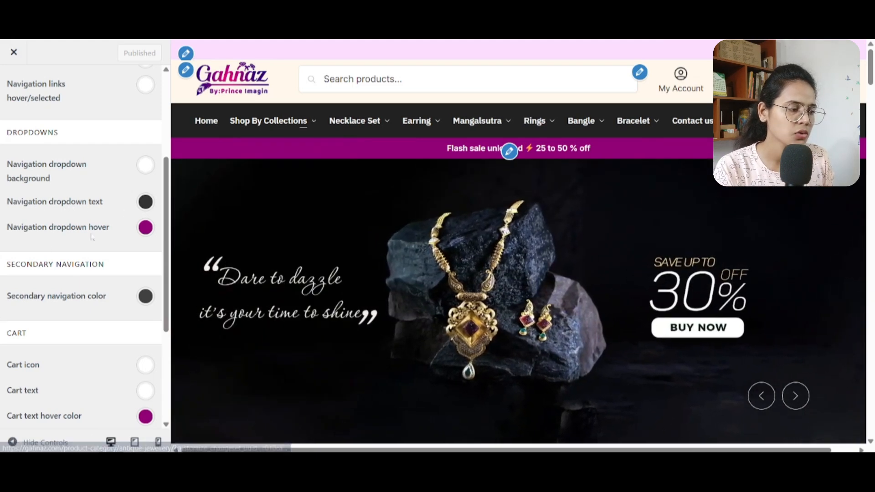
{"action": "scroll", "coordinate": [126, 229], "scroll_direction": "down", "scroll_amount": 3}
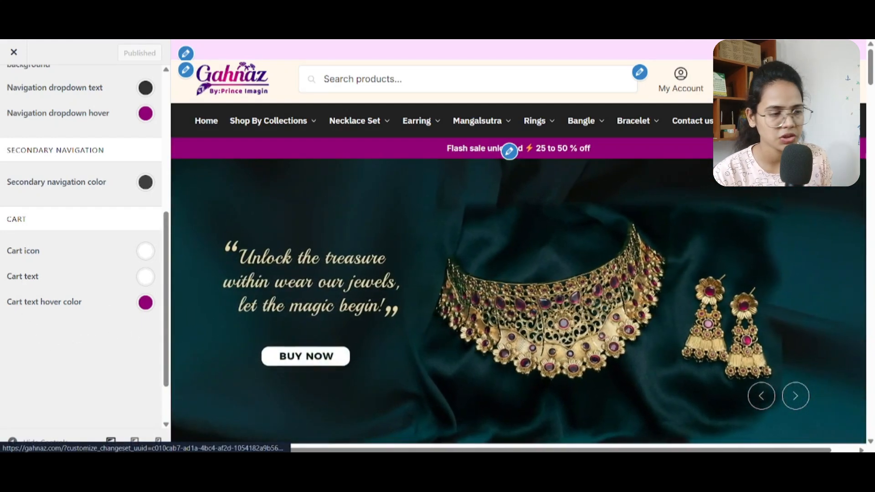
{"action": "scroll", "coordinate": [82, 228], "scroll_direction": "up", "scroll_amount": 5}
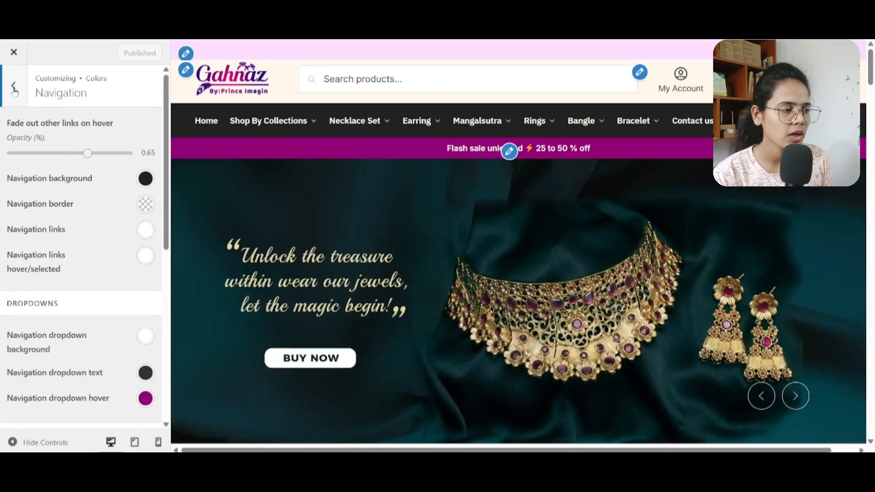
{"action": "left_click", "coordinate": [15, 91]}
Step: Review the General color settings for primary swatch, links and body background against the homepage product listings
{"action": "left_click", "coordinate": [75, 225]}
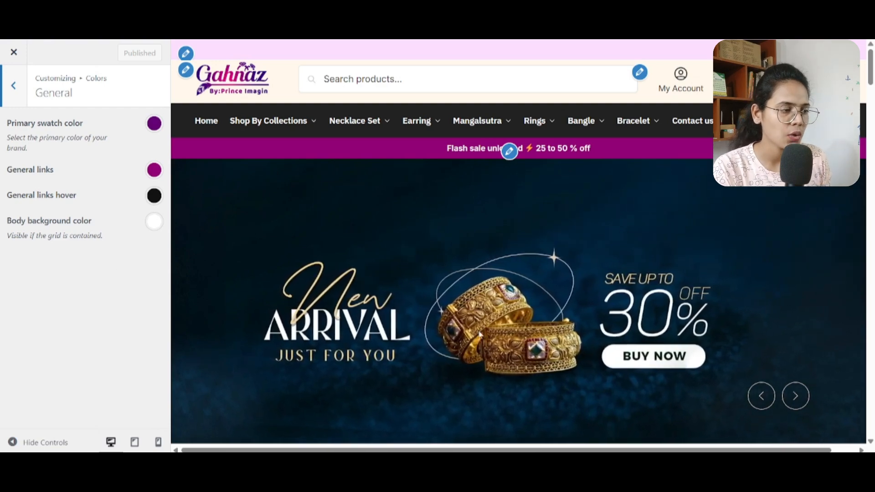
{"action": "scroll", "coordinate": [480, 334], "scroll_direction": "down", "scroll_amount": 10}
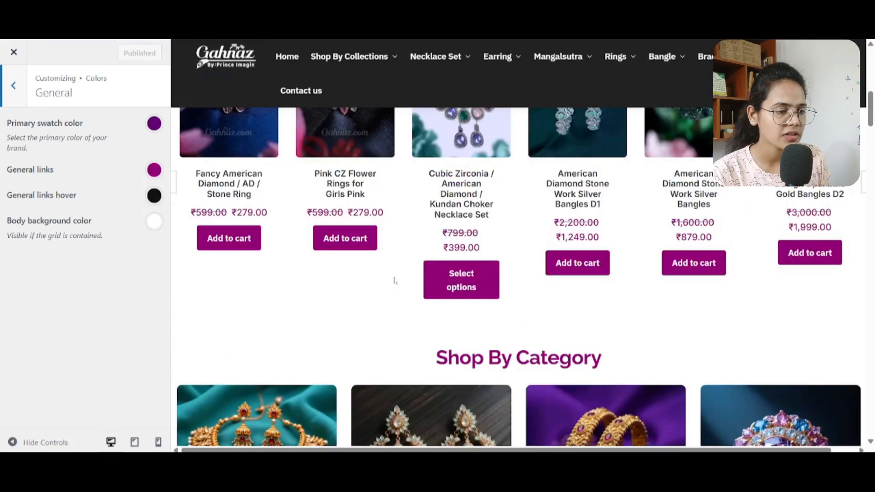
{"action": "scroll", "coordinate": [395, 281], "scroll_direction": "up", "scroll_amount": 3}
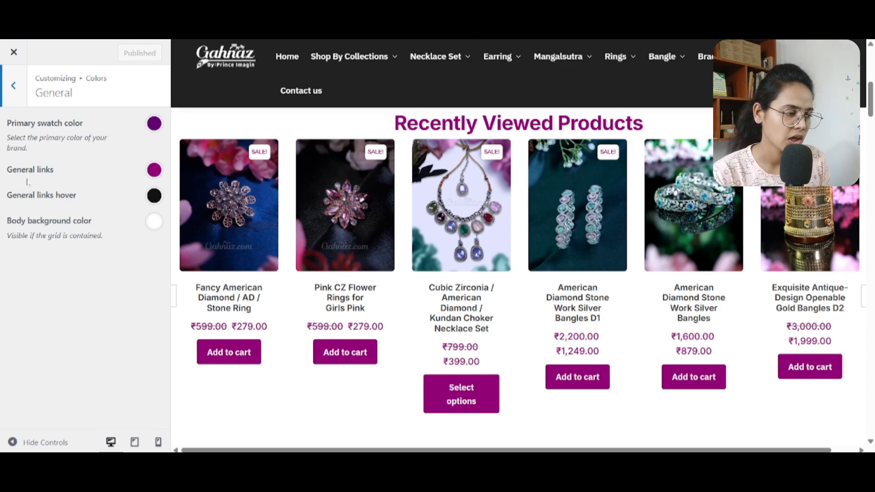
{"action": "left_click_drag", "start_coordinate": [58, 172], "coordinate": [2, 174]}
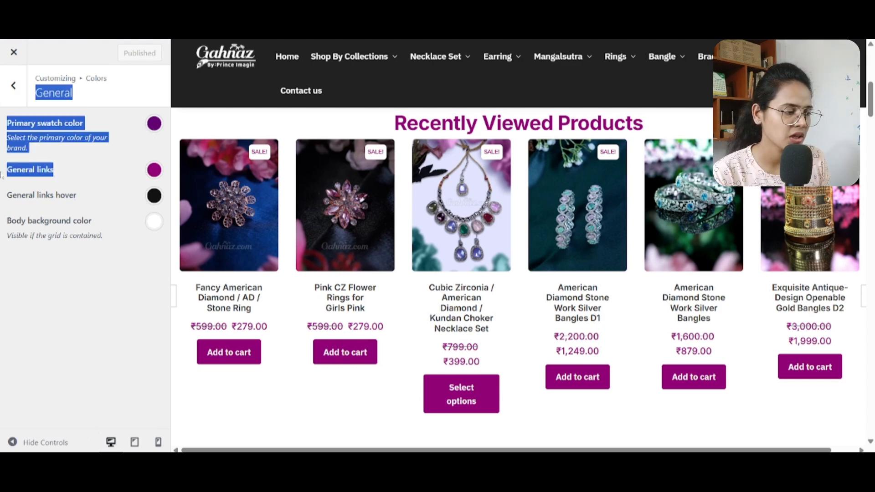
{"action": "left_click", "coordinate": [135, 169]}
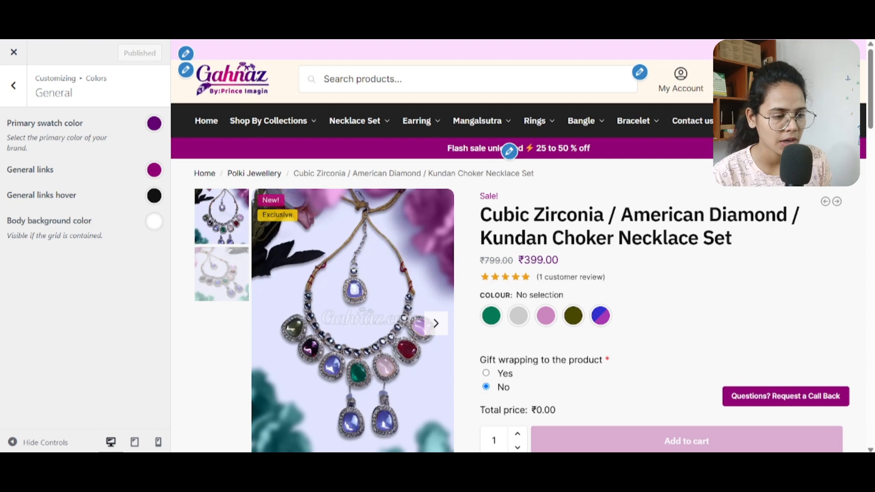
Step: Examine where the primary swatch and general link colors appear on the choker necklace product page, including its related products
{"action": "scroll", "coordinate": [657, 309], "scroll_direction": "down", "scroll_amount": 2}
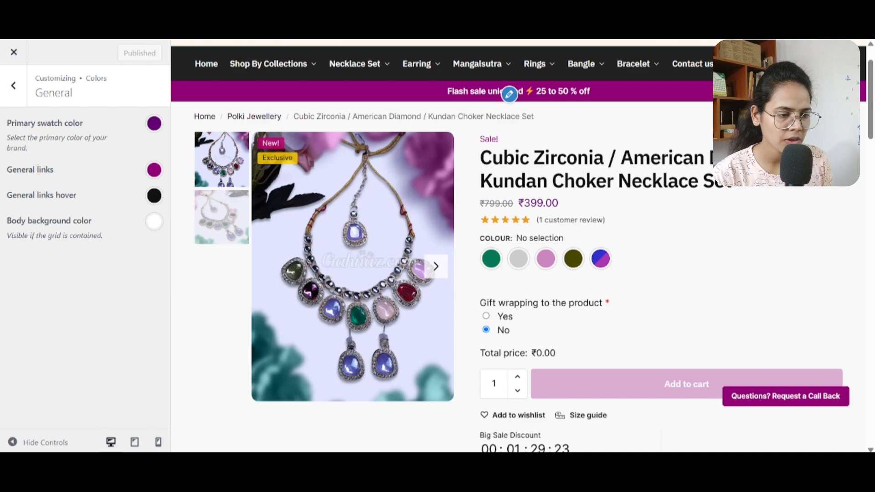
{"action": "scroll", "coordinate": [644, 256], "scroll_direction": "down", "scroll_amount": 20}
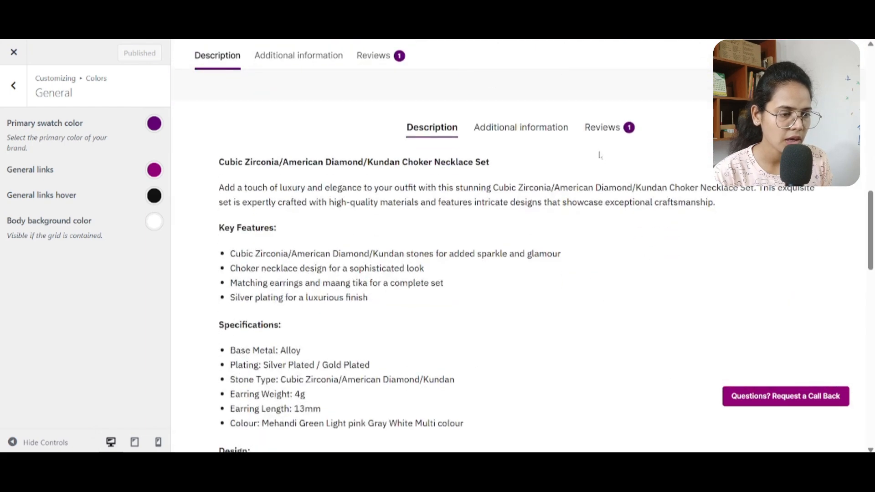
{"action": "scroll", "coordinate": [542, 339], "scroll_direction": "down", "scroll_amount": 12}
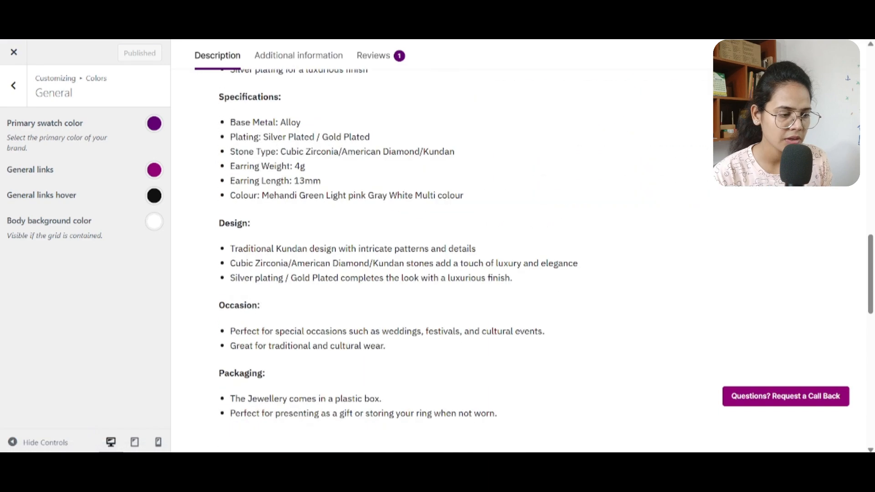
{"action": "scroll", "coordinate": [543, 341], "scroll_direction": "down", "scroll_amount": 6}
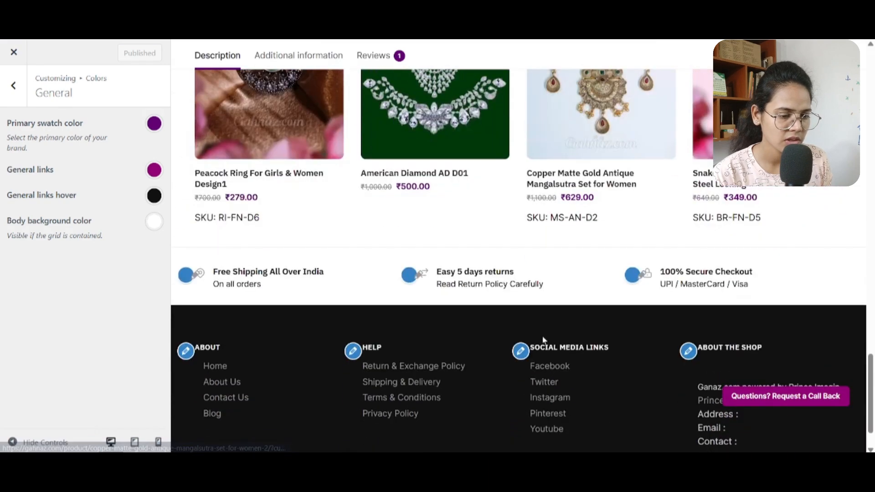
{"action": "scroll", "coordinate": [544, 340], "scroll_direction": "up", "scroll_amount": 5}
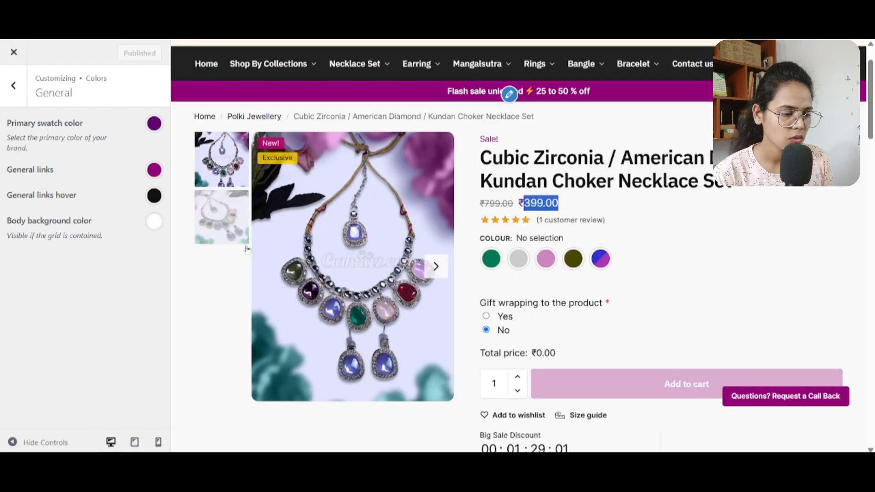
{"action": "scroll", "coordinate": [305, 278], "scroll_direction": "down", "scroll_amount": 9}
{"action": "scroll", "coordinate": [306, 279], "scroll_direction": "down", "scroll_amount": 10}
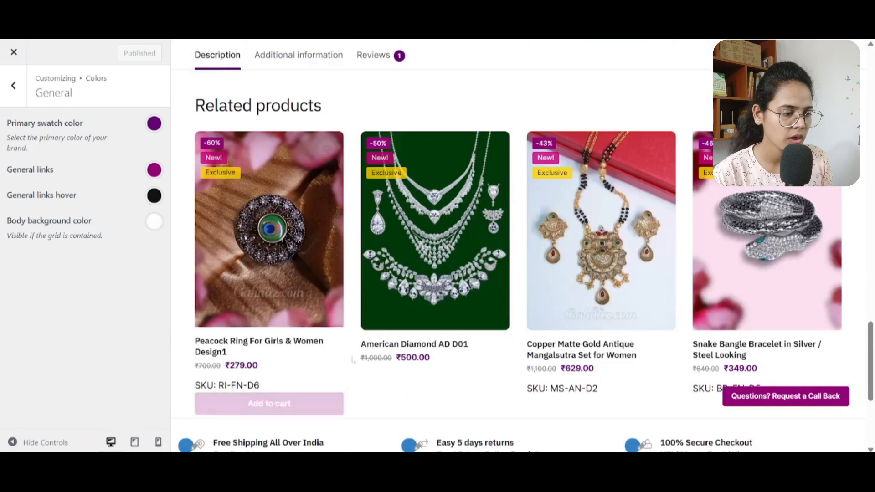
{"action": "mouse_move", "coordinate": [426, 348]}
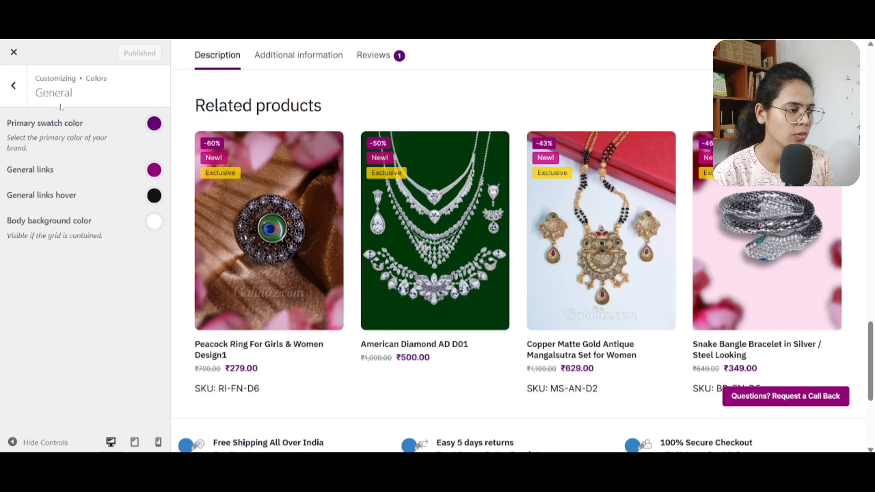
{"action": "left_click", "coordinate": [17, 87]}
Step: Review the WooCommerce color settings for primary button, sale flash, star ratings, product archives and single product
{"action": "left_click", "coordinate": [82, 252]}
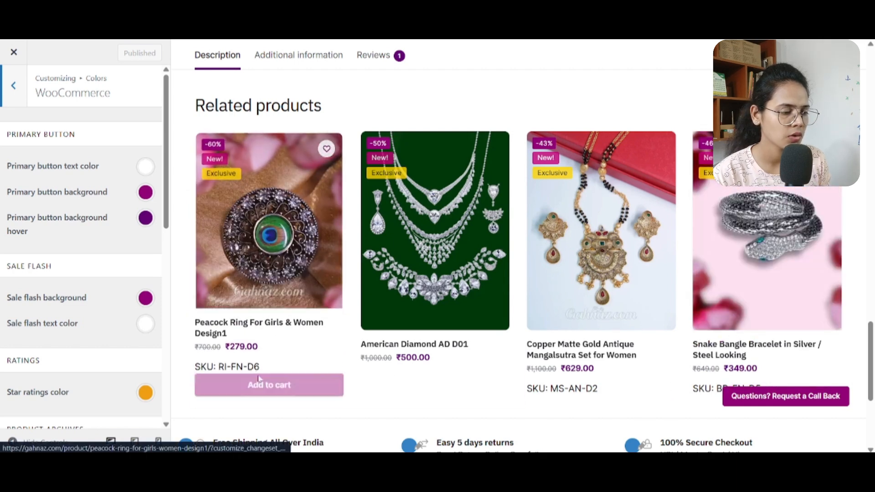
{"action": "scroll", "coordinate": [27, 277], "scroll_direction": "down", "scroll_amount": 3}
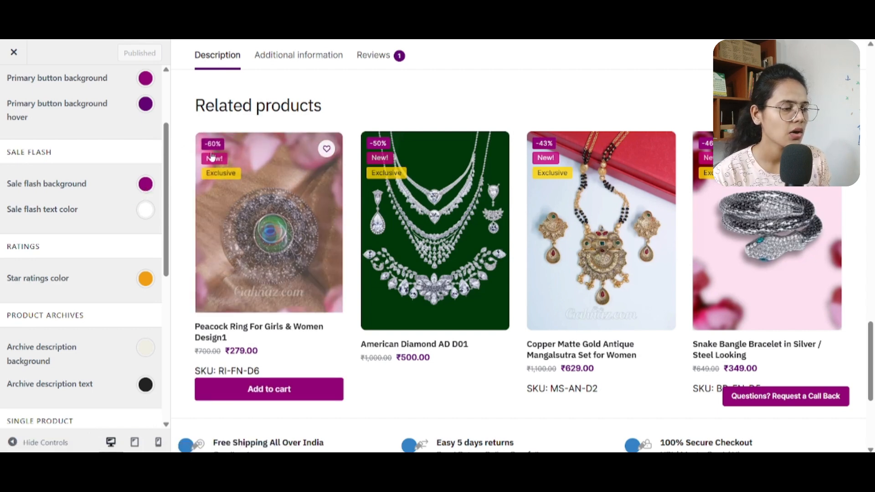
{"action": "scroll", "coordinate": [88, 180], "scroll_direction": "down", "scroll_amount": 3}
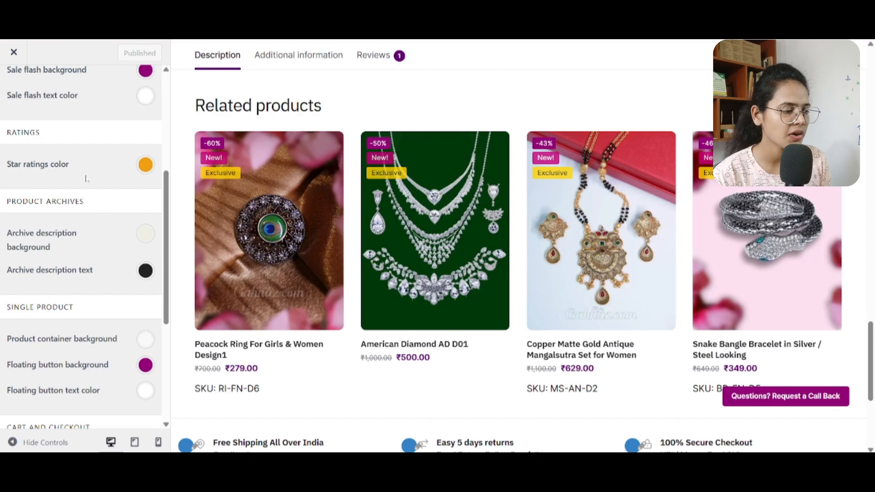
{"action": "scroll", "coordinate": [456, 247], "scroll_direction": "down", "scroll_amount": 3}
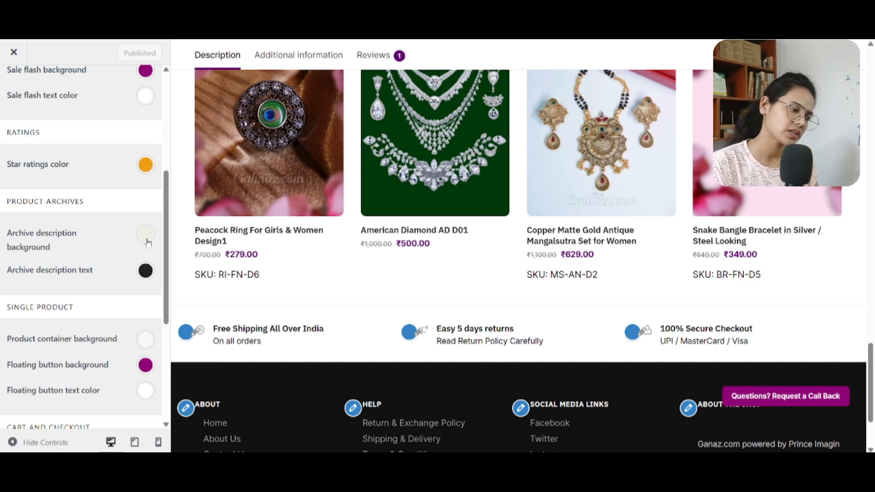
{"action": "scroll", "coordinate": [125, 321], "scroll_direction": "down", "scroll_amount": 3}
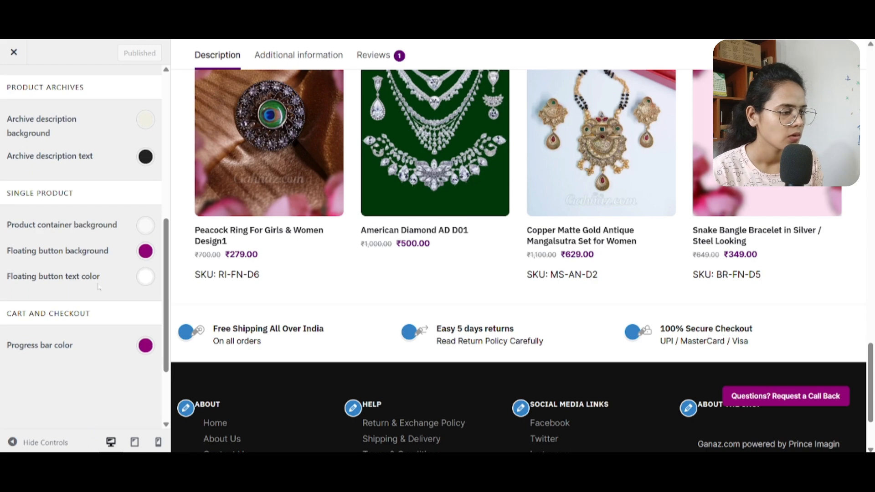
Step: Compare the single product colors with the product page preview and check the cart and checkout progress bar color setting
{"action": "scroll", "coordinate": [362, 254], "scroll_direction": "up", "scroll_amount": 10}
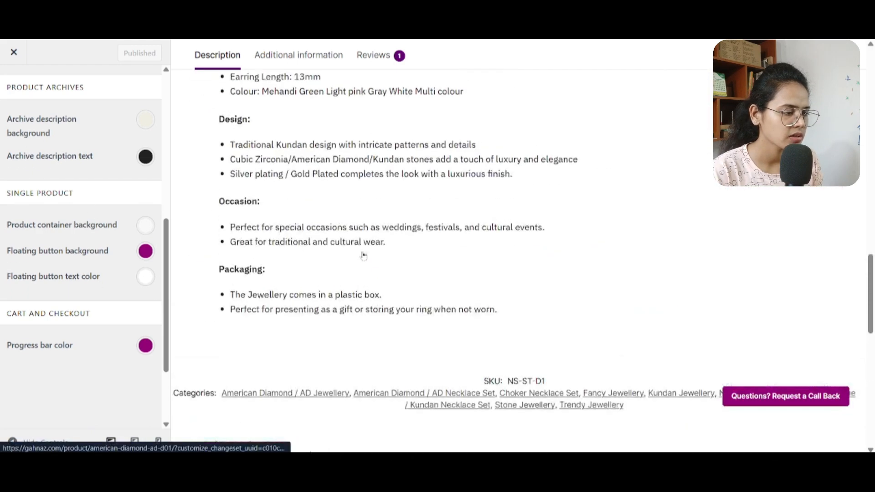
{"action": "scroll", "coordinate": [571, 284], "scroll_direction": "up", "scroll_amount": 4}
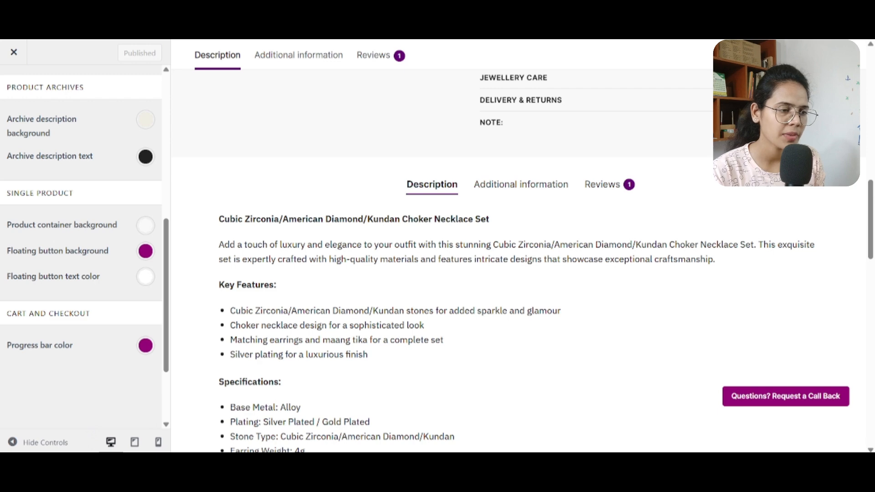
{"action": "scroll", "coordinate": [182, 176], "scroll_direction": "up", "scroll_amount": 8}
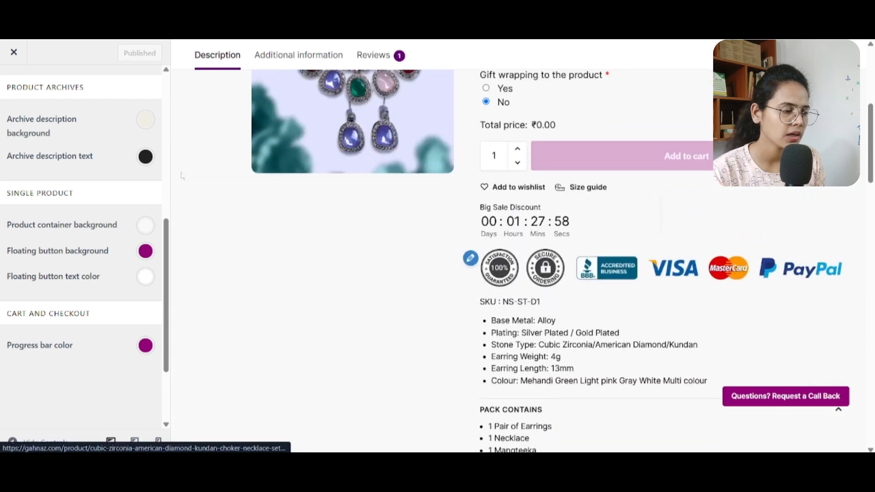
{"action": "scroll", "coordinate": [18, 105], "scroll_direction": "up", "scroll_amount": 6}
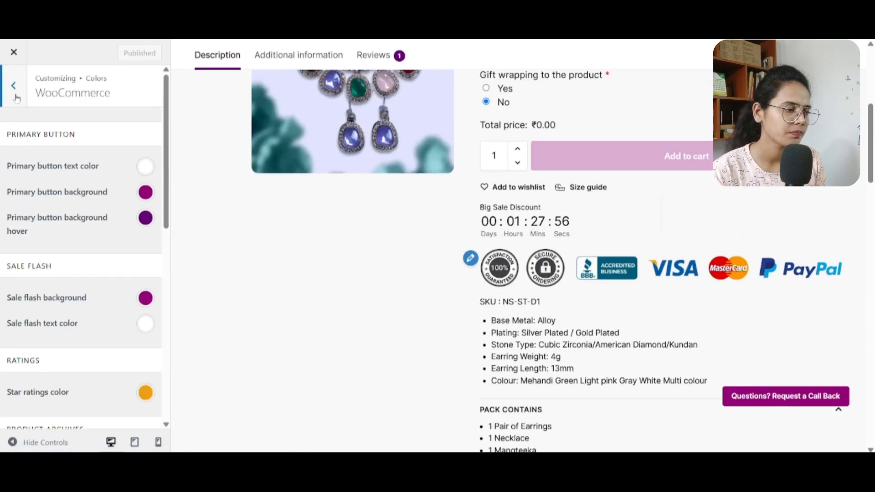
{"action": "scroll", "coordinate": [68, 251], "scroll_direction": "down", "scroll_amount": 10}
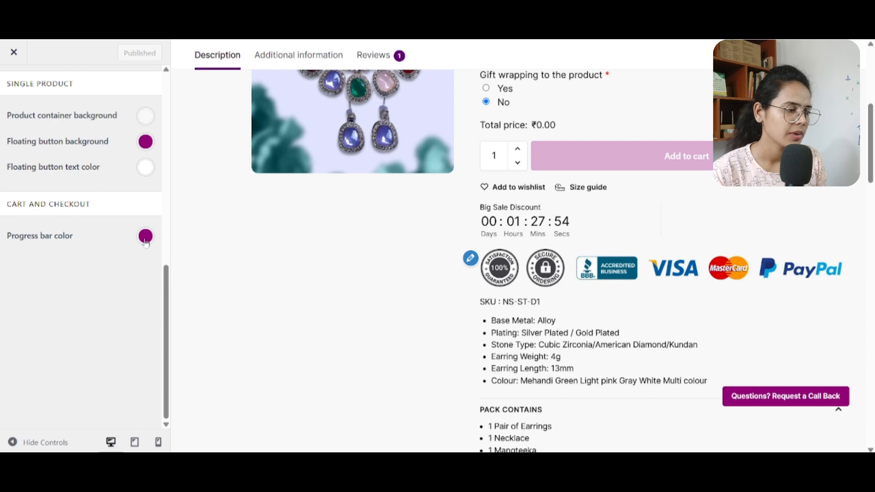
{"action": "scroll", "coordinate": [137, 228], "scroll_direction": "up", "scroll_amount": 5}
{"action": "left_click", "coordinate": [13, 87]}
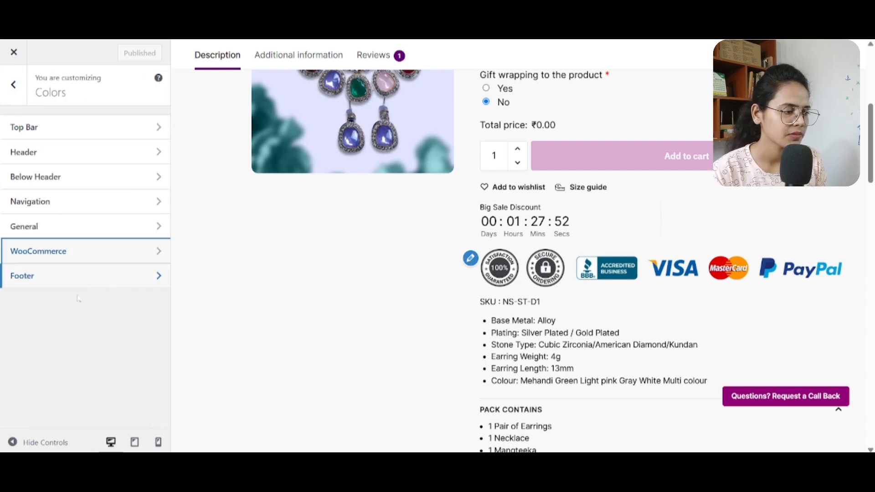
Step: Review the Footer color settings for background, headings, text and links against the product page's footer
{"action": "left_click", "coordinate": [94, 277]}
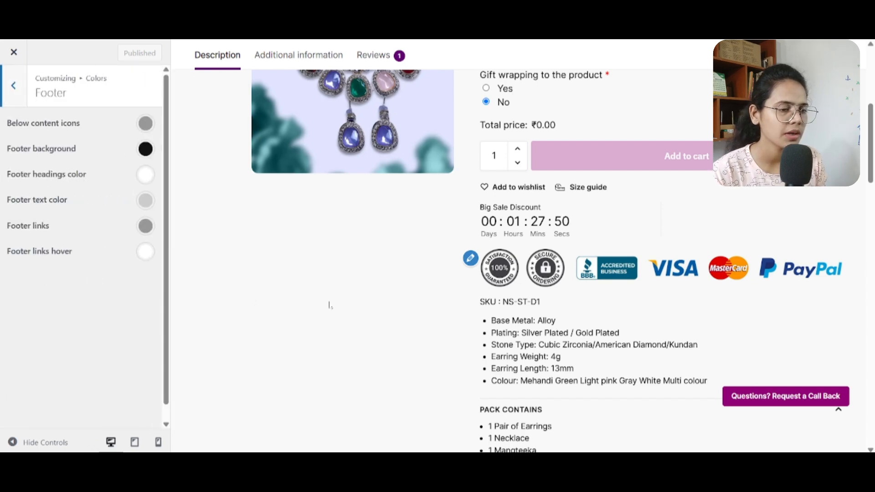
{"action": "scroll", "coordinate": [328, 303], "scroll_direction": "down", "scroll_amount": 15}
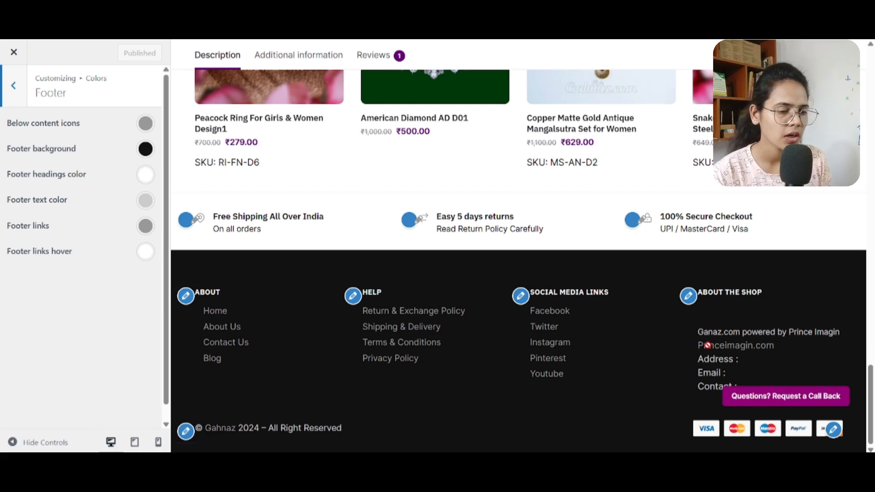
{"action": "left_click", "coordinate": [15, 91]}
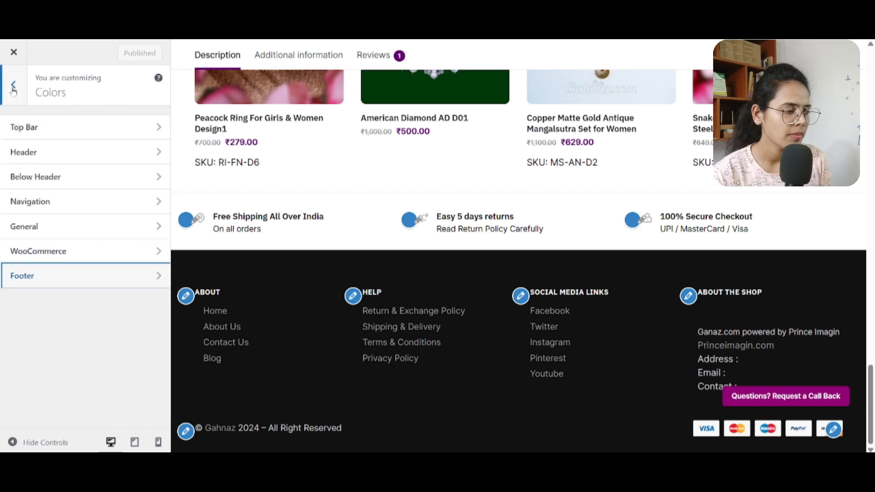
{"action": "left_click", "coordinate": [15, 91]}
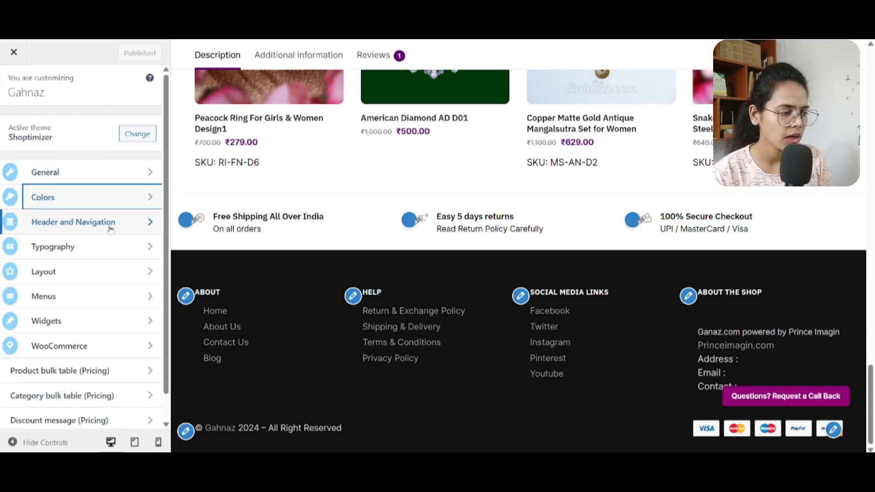
Step: Review the Top Bar settings under Header and Navigation for display, mobile hiding, padding and font size against the page's top bar
{"action": "left_click", "coordinate": [111, 226]}
{"action": "left_click", "coordinate": [105, 130]}
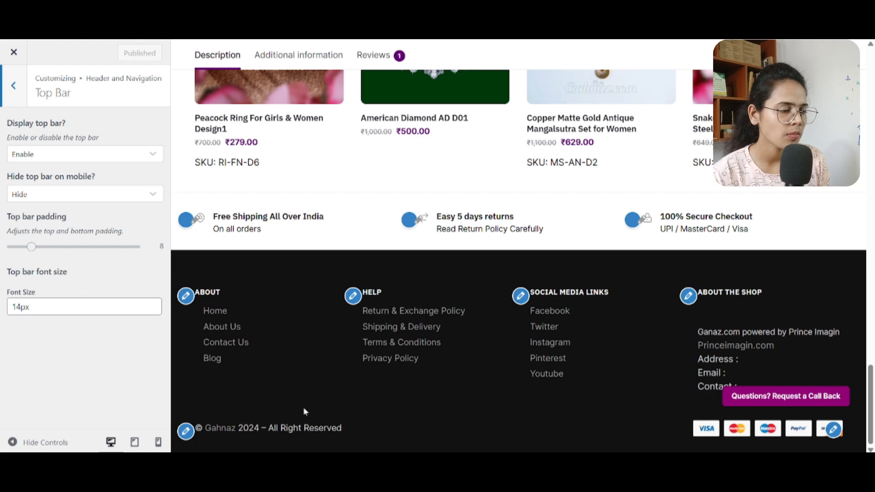
{"action": "scroll", "coordinate": [527, 236], "scroll_direction": "up", "scroll_amount": 20}
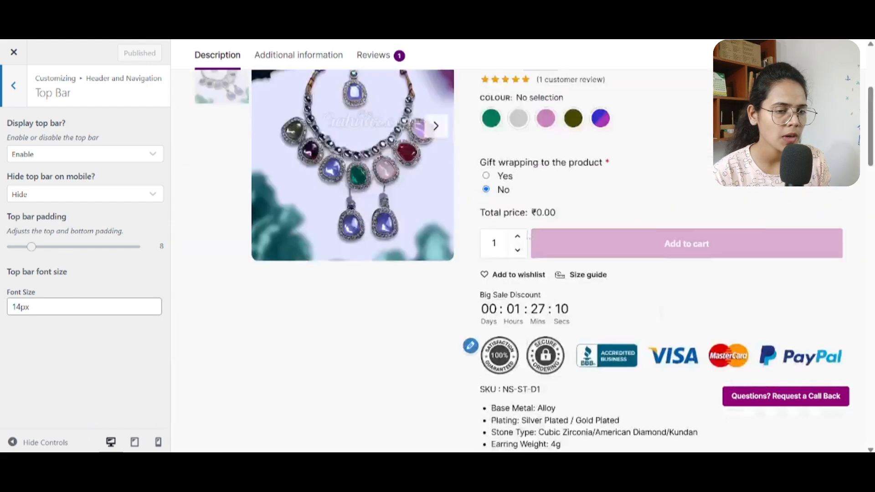
{"action": "scroll", "coordinate": [322, 56], "scroll_direction": "up", "scroll_amount": 5}
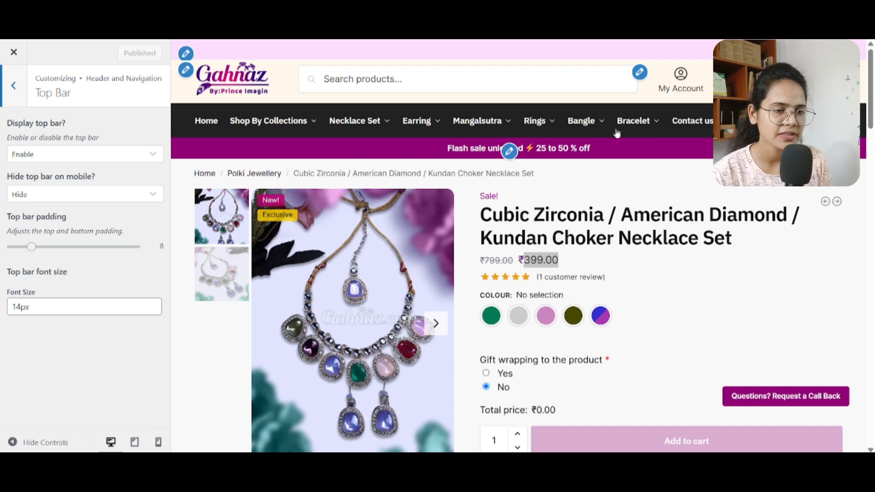
{"action": "left_click_drag", "start_coordinate": [41, 307], "coordinate": [2, 319]}
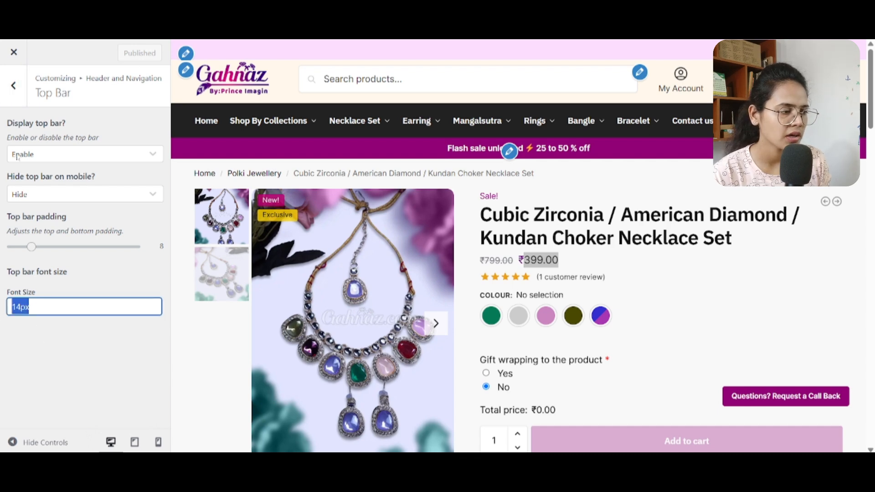
{"action": "left_click", "coordinate": [14, 85]}
Step: Review the Header settings for padding, layout and search design, comparing the search design with the preview's product search bar
{"action": "left_click", "coordinate": [83, 155]}
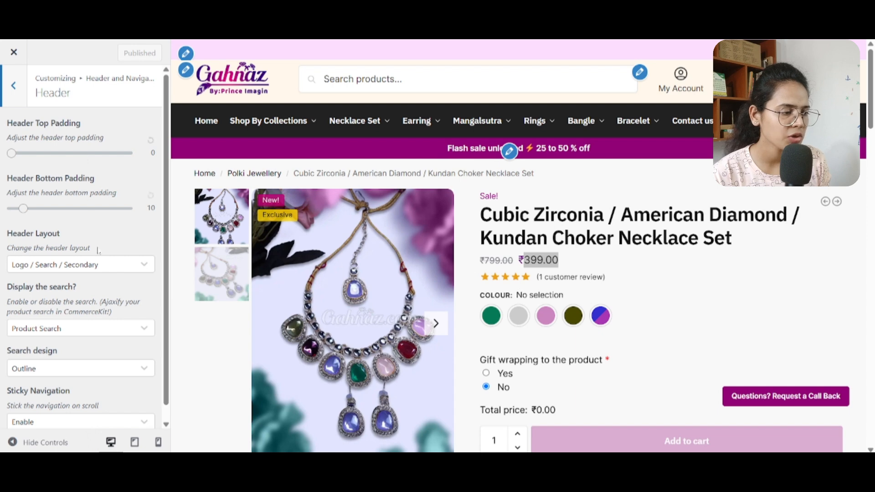
{"action": "scroll", "coordinate": [125, 249], "scroll_direction": "down", "scroll_amount": 1}
{"action": "scroll", "coordinate": [124, 249], "scroll_direction": "up", "scroll_amount": 1}
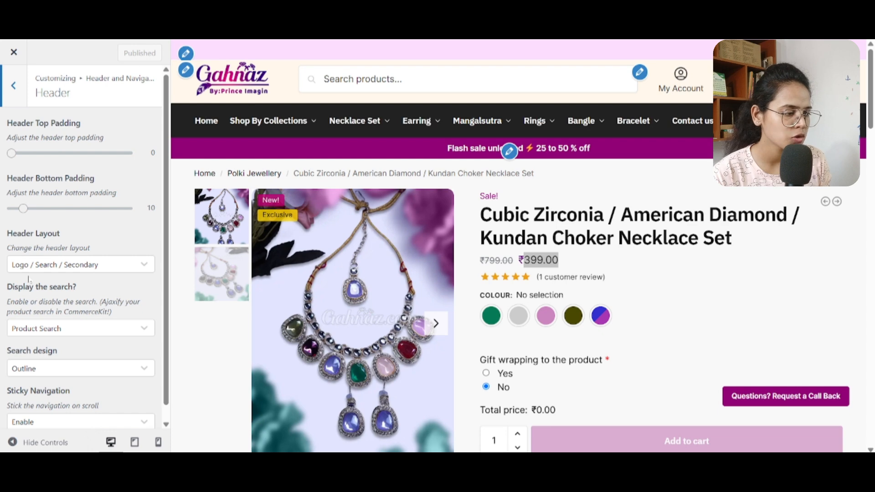
{"action": "scroll", "coordinate": [29, 279], "scroll_direction": "down", "scroll_amount": 1}
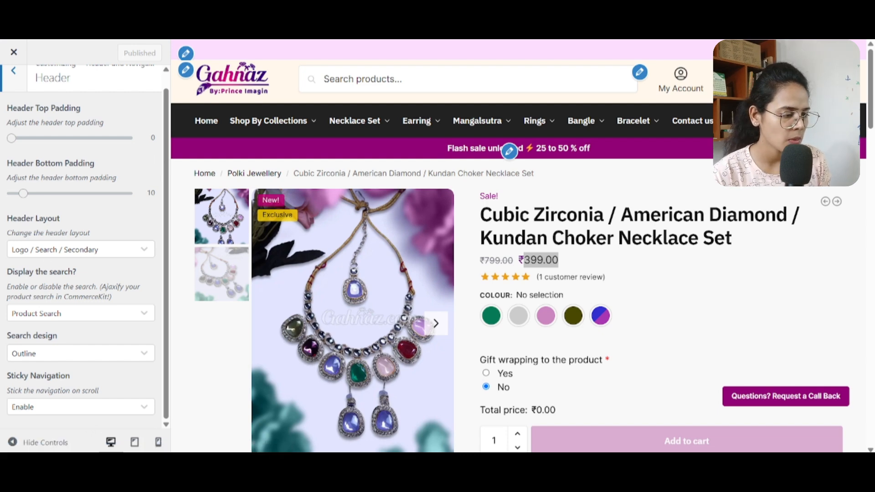
{"action": "left_click", "coordinate": [102, 356]}
{"action": "left_click", "coordinate": [103, 358]}
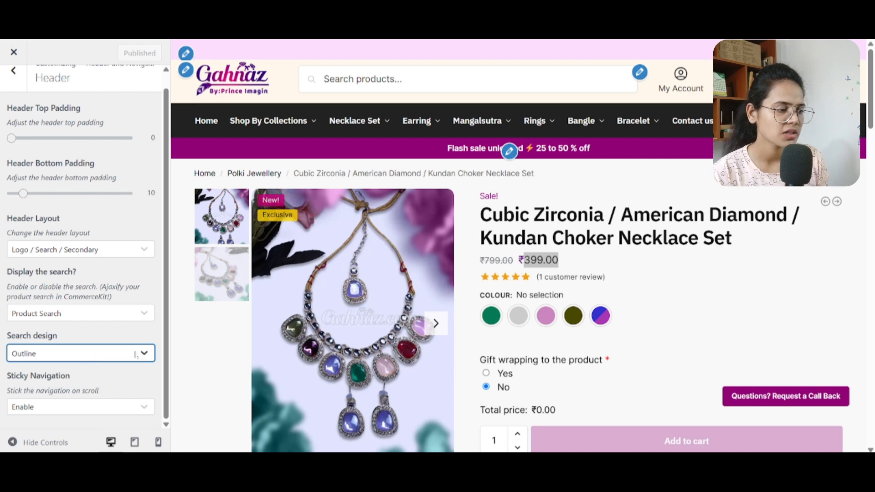
{"action": "left_click", "coordinate": [324, 80]}
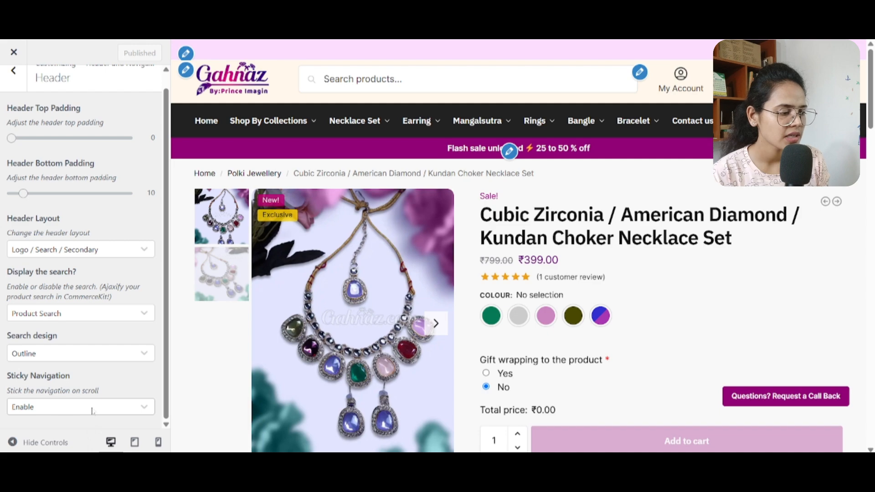
Step: Check how the Sticky Navigation setting behaves while moving through the choker necklace product page
{"action": "scroll", "coordinate": [452, 331], "scroll_direction": "down", "scroll_amount": 5}
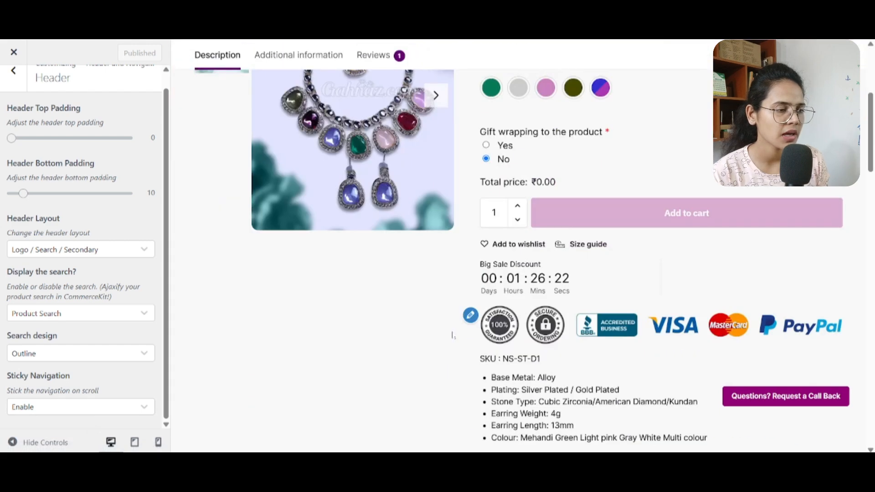
{"action": "scroll", "coordinate": [453, 331], "scroll_direction": "up", "scroll_amount": 5}
{"action": "scroll", "coordinate": [73, 328], "scroll_direction": "up", "scroll_amount": 1}
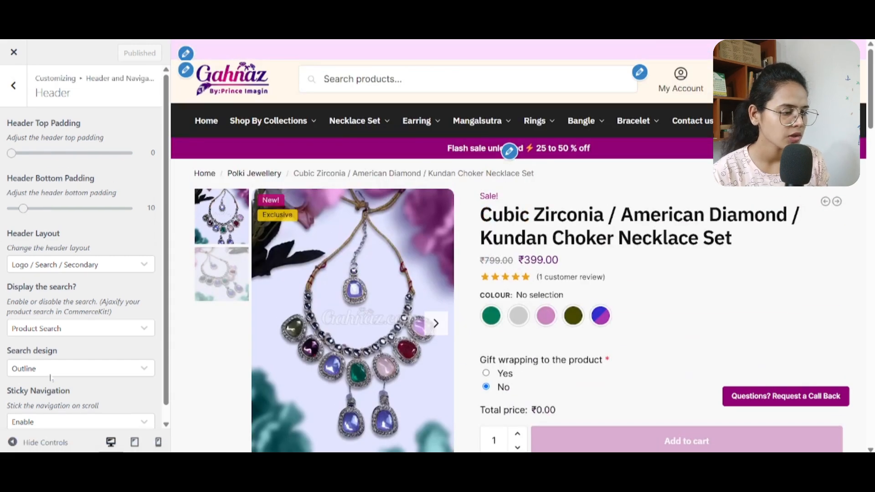
Step: Examine the search types offered for the header's search display, keeping Product Search selected
{"action": "left_click", "coordinate": [72, 329]}
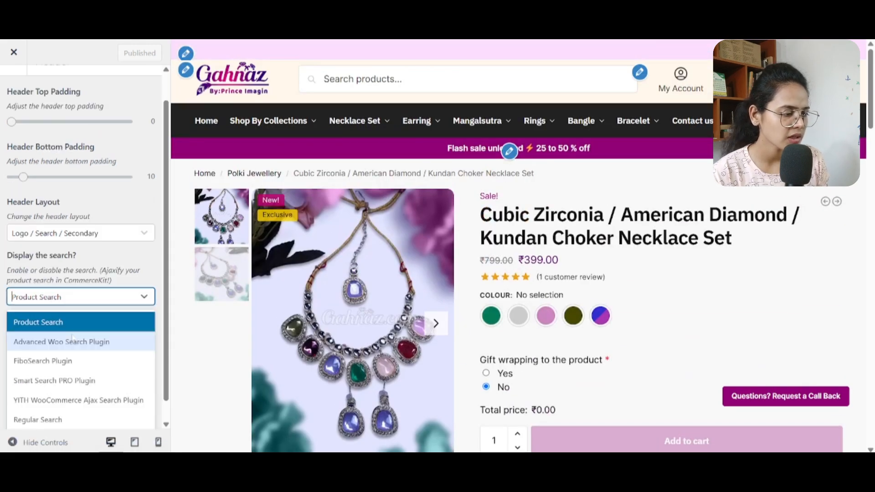
{"action": "left_click", "coordinate": [96, 309]}
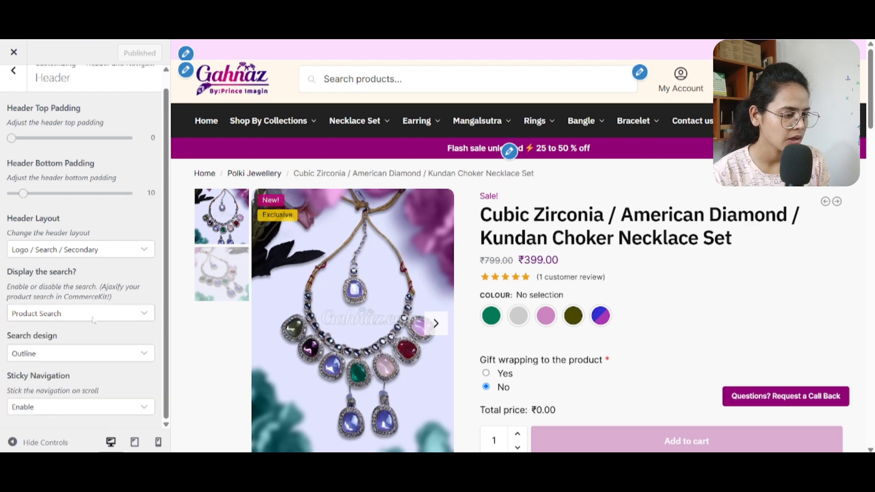
{"action": "left_click", "coordinate": [94, 319]}
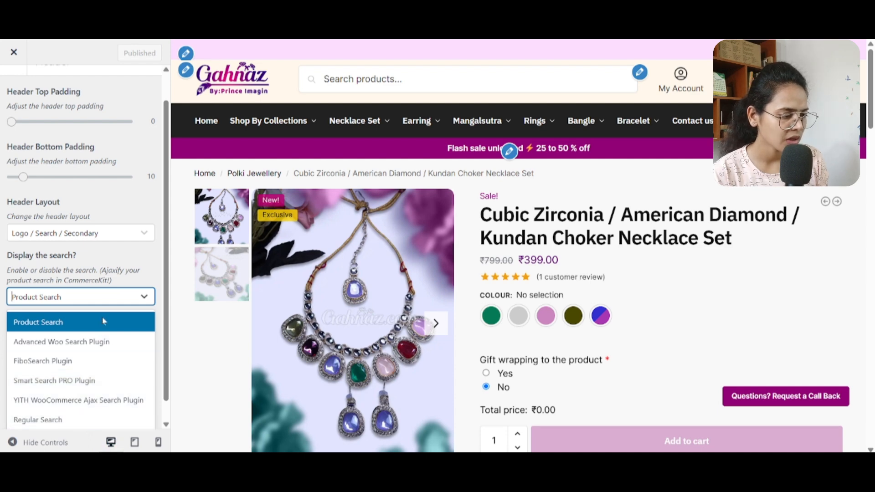
{"action": "left_click", "coordinate": [83, 303]}
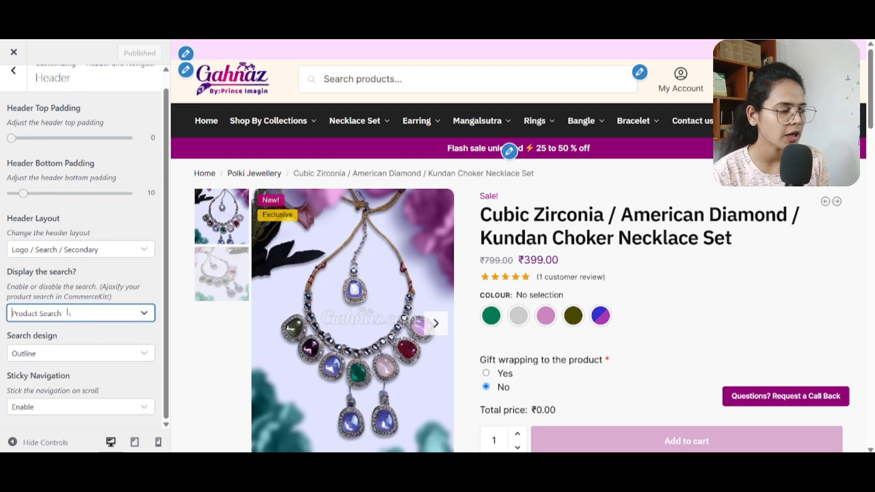
Step: Test the header's product search in the preview with the term "cubic" and return to the Header and Navigation sections
{"action": "left_click", "coordinate": [356, 79]}
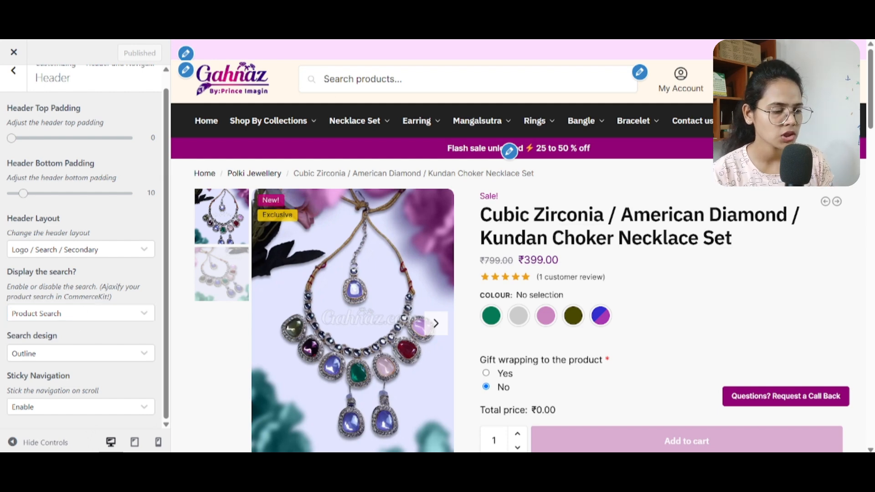
{"action": "type", "text": "cubi"}
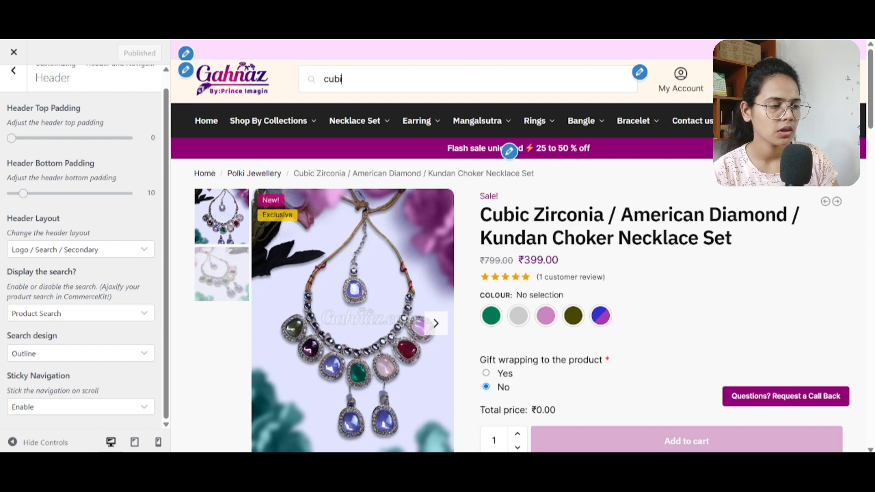
{"action": "type", "text": "c"}
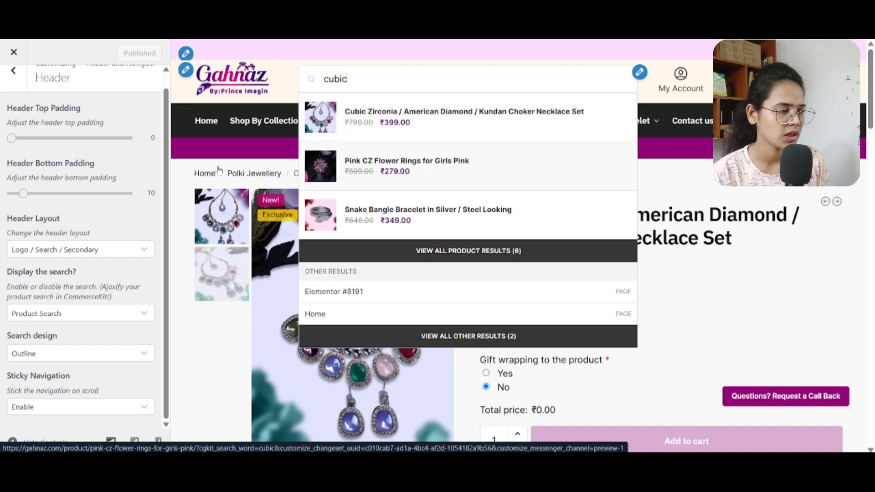
{"action": "left_click", "coordinate": [12, 78]}
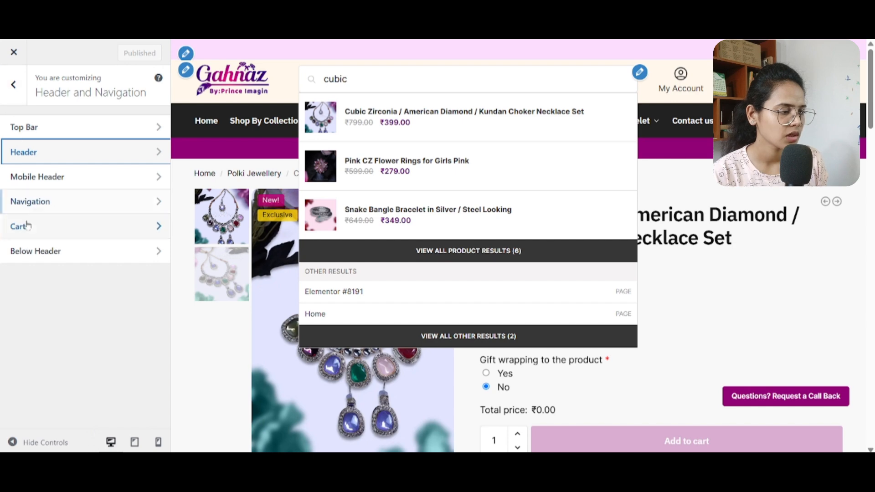
Step: Review the Mobile Header settings, including the options for showing search on mobile, and switch the preview to mobile size
{"action": "left_click", "coordinate": [75, 182]}
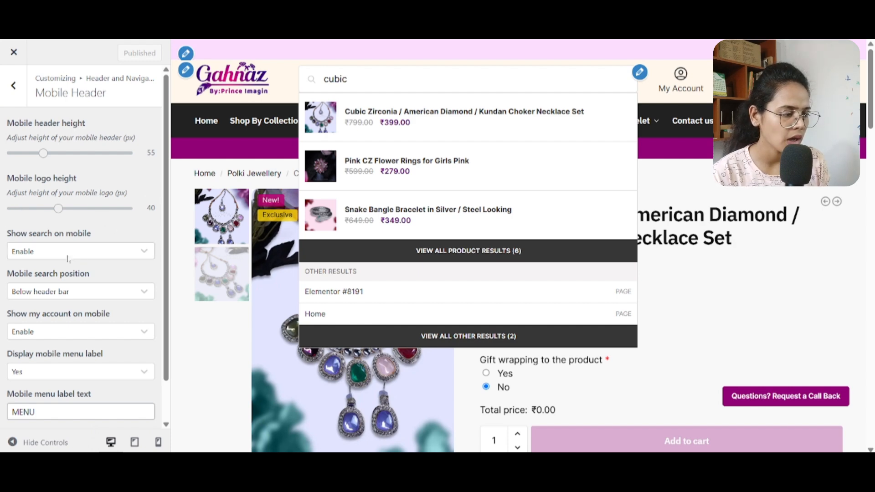
{"action": "scroll", "coordinate": [67, 256], "scroll_direction": "down", "scroll_amount": 1}
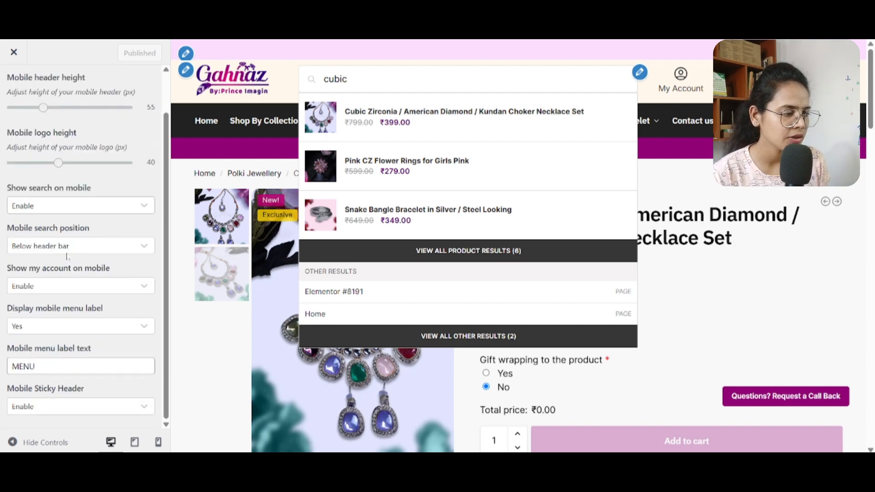
{"action": "left_click", "coordinate": [58, 209]}
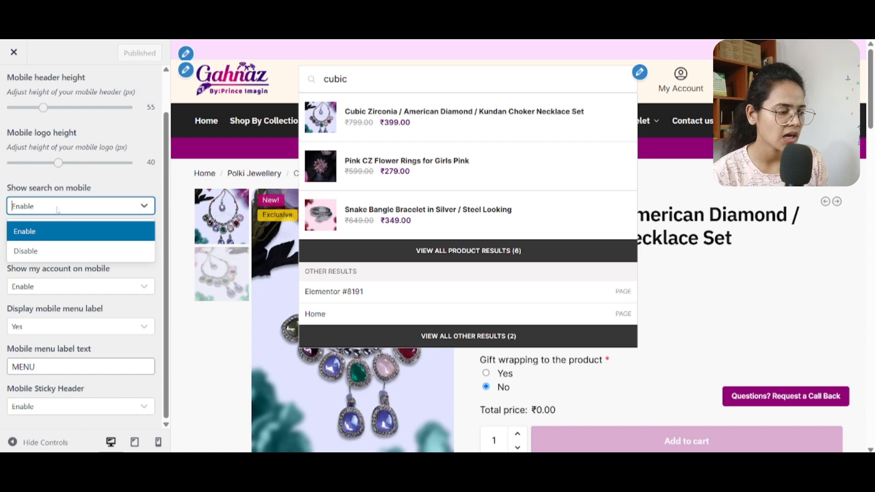
{"action": "left_click", "coordinate": [158, 442]}
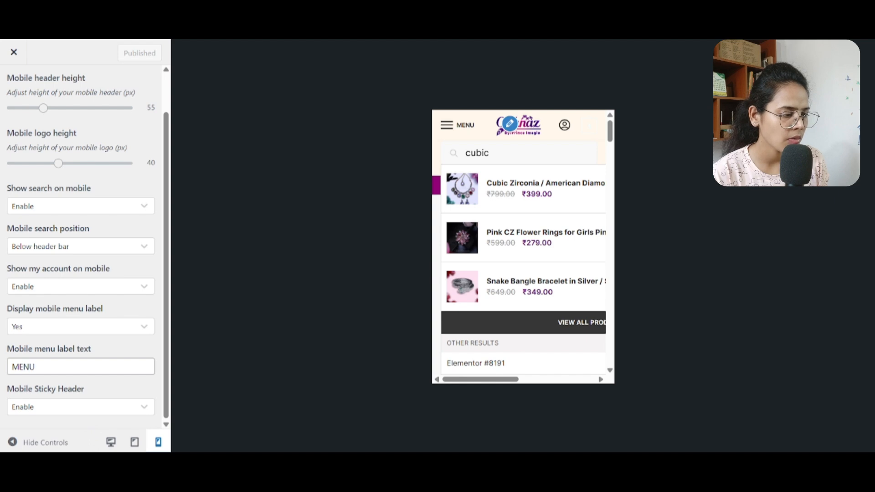
Step: Compare the mobile menu label text and Mobile Sticky Header settings with the mobile preview's header
{"action": "left_click_drag", "start_coordinate": [23, 367], "coordinate": [39, 367]}
{"action": "double_click", "coordinate": [23, 367]}
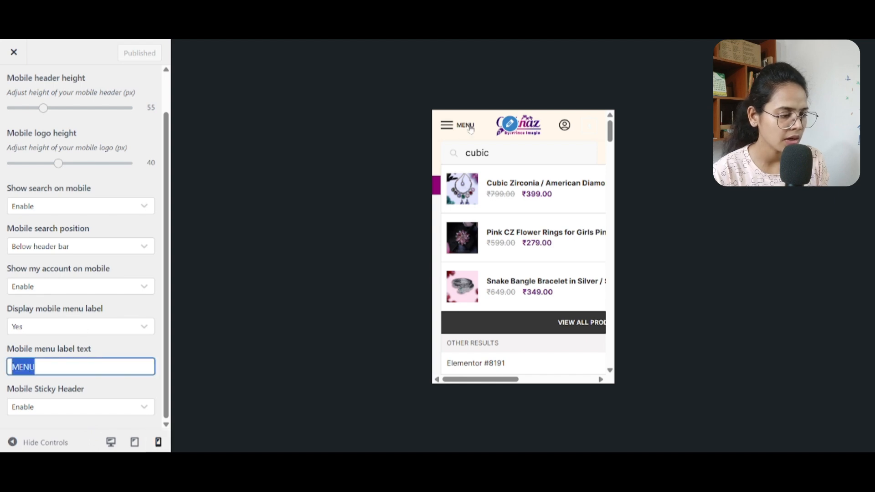
{"action": "scroll", "coordinate": [520, 232], "scroll_direction": "down", "scroll_amount": 2}
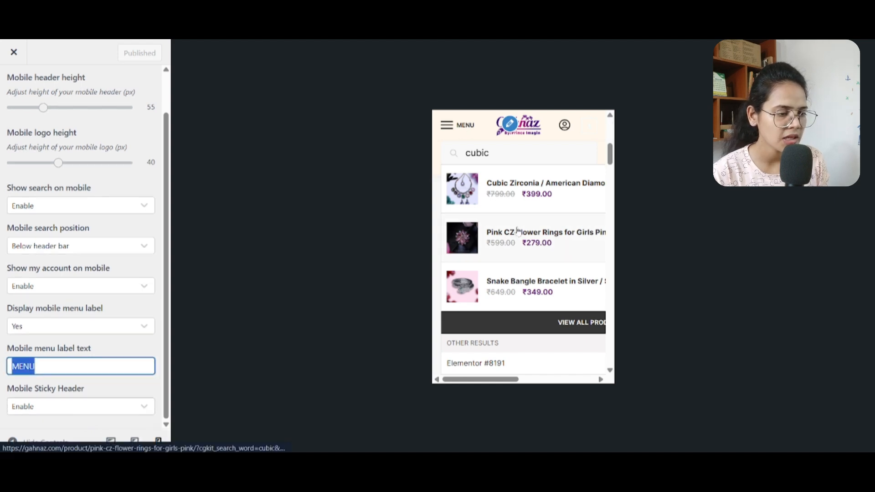
{"action": "scroll", "coordinate": [528, 191], "scroll_direction": "down", "scroll_amount": 2}
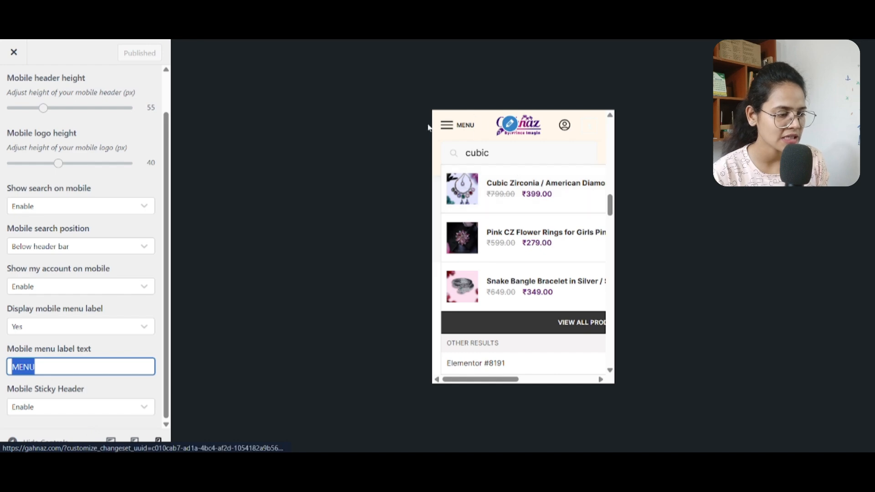
{"action": "scroll", "coordinate": [53, 409], "scroll_direction": "up", "scroll_amount": 2}
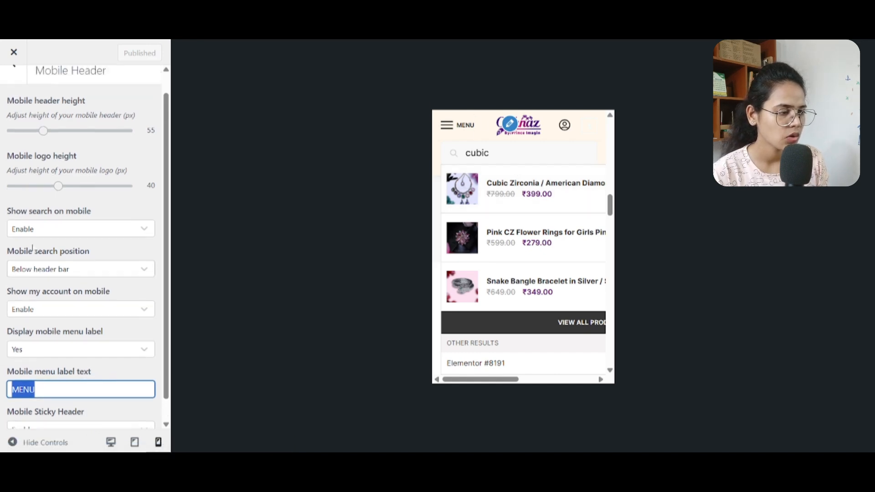
{"action": "left_click", "coordinate": [13, 86]}
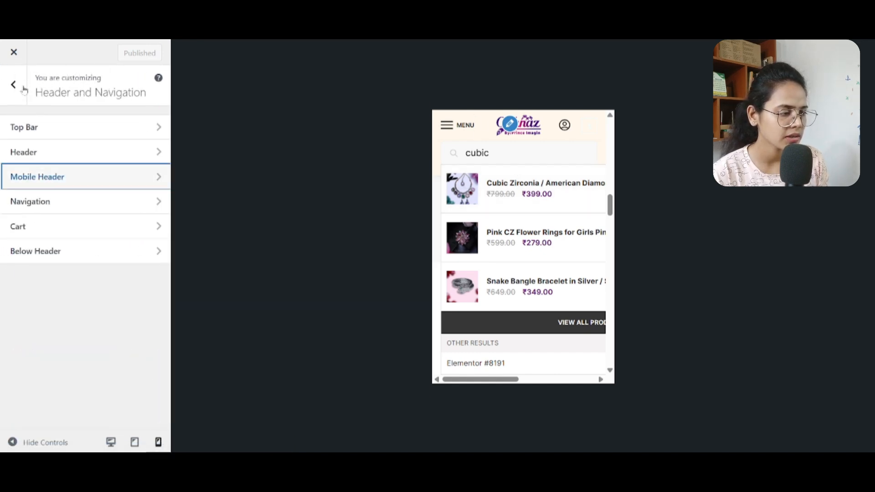
Step: Review the Navigation settings for height, hover intent and menu descriptions, and inspect the expanded menu in the mobile preview
{"action": "left_click", "coordinate": [81, 214]}
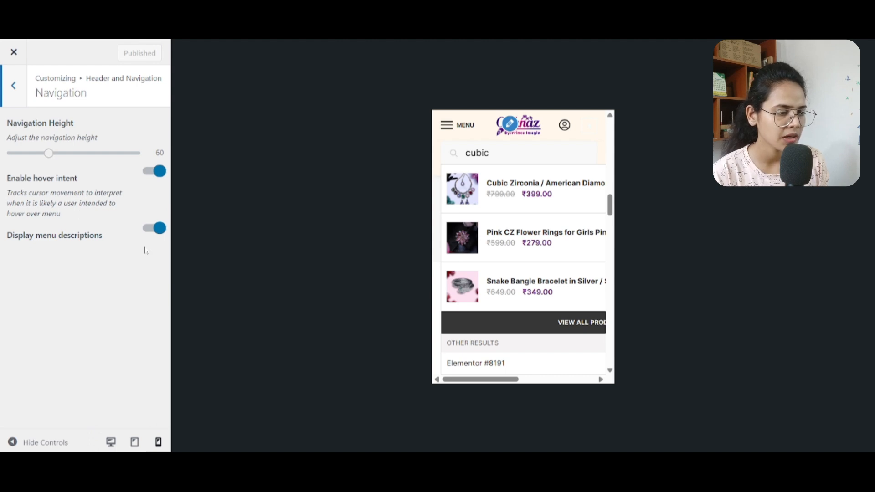
{"action": "left_click", "coordinate": [446, 125]}
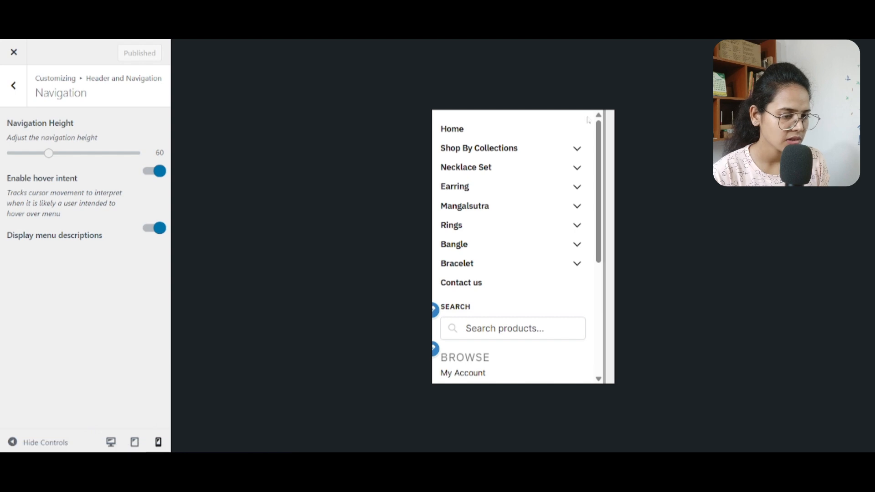
{"action": "left_click", "coordinate": [606, 163]}
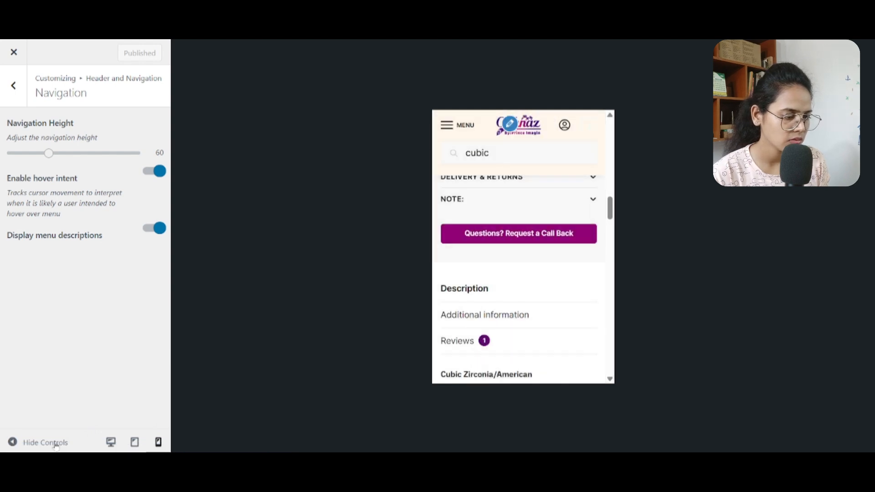
Step: Switch the preview to desktop size, show the product page's header, and return to the Header and Navigation sections
{"action": "left_click", "coordinate": [110, 443]}
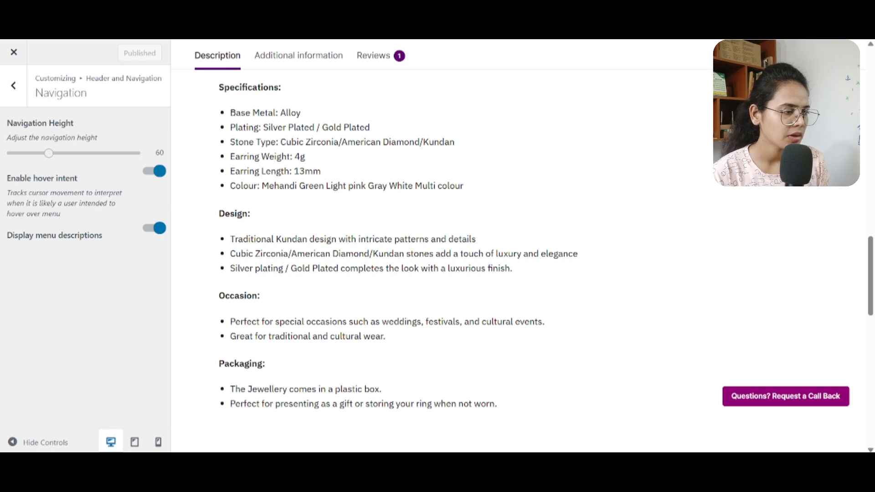
{"action": "scroll", "coordinate": [519, 256], "scroll_direction": "up", "scroll_amount": 3}
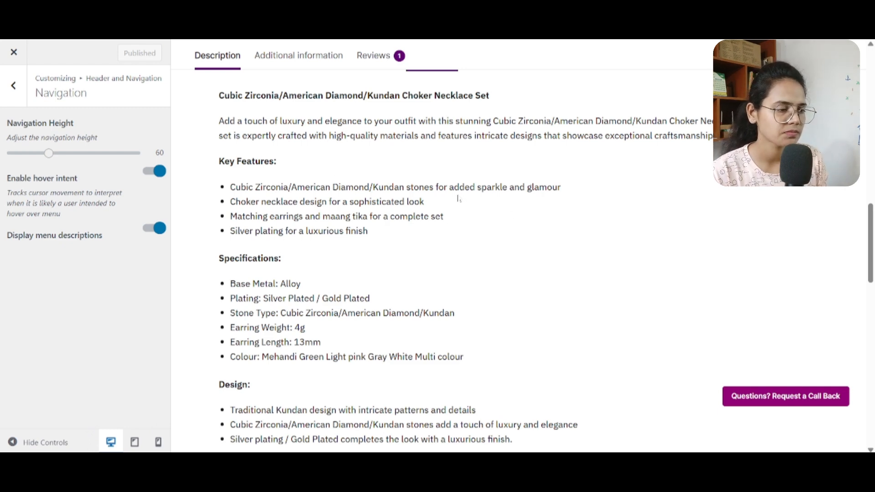
{"action": "scroll", "coordinate": [459, 199], "scroll_direction": "up", "scroll_amount": 15}
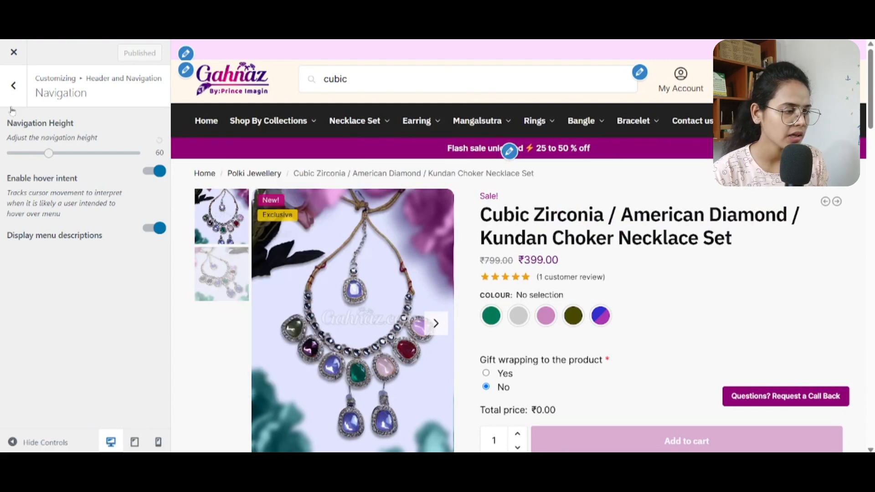
{"action": "left_click", "coordinate": [13, 85]}
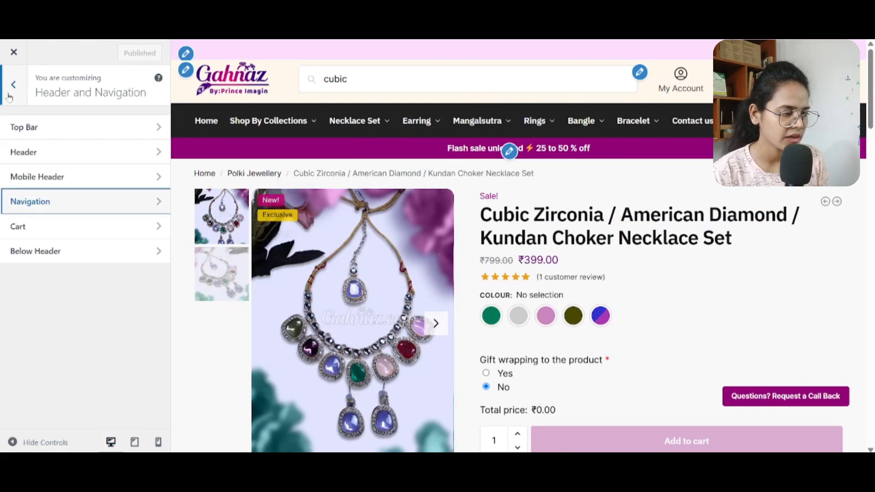
Step: Open the Cart settings under Header and Navigation and review the available cart icon choices
{"action": "left_click", "coordinate": [84, 230]}
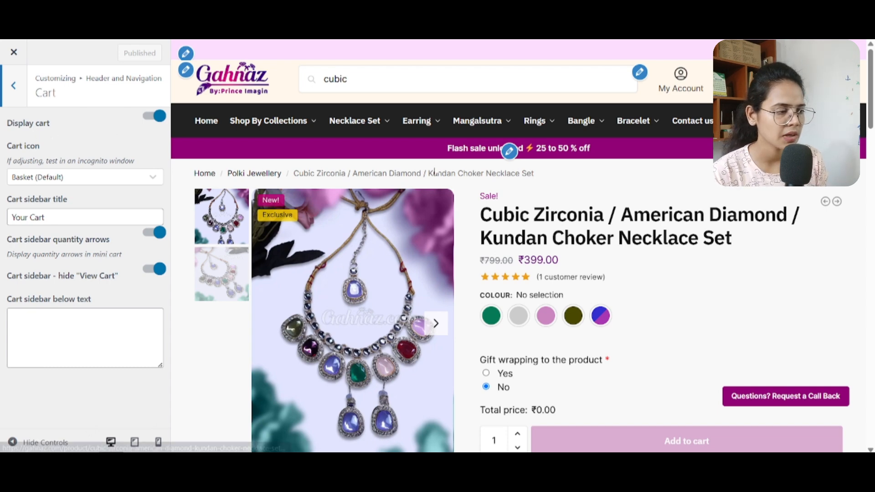
{"action": "left_click", "coordinate": [52, 183]}
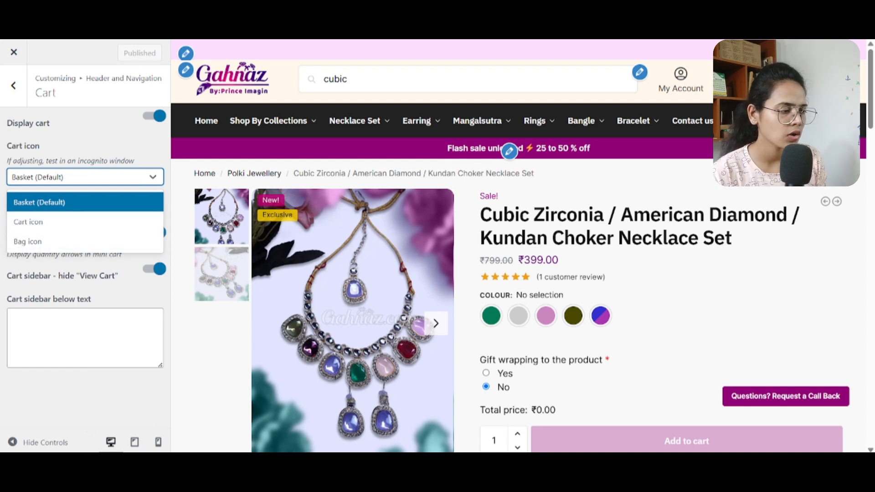
{"action": "left_click", "coordinate": [77, 178]}
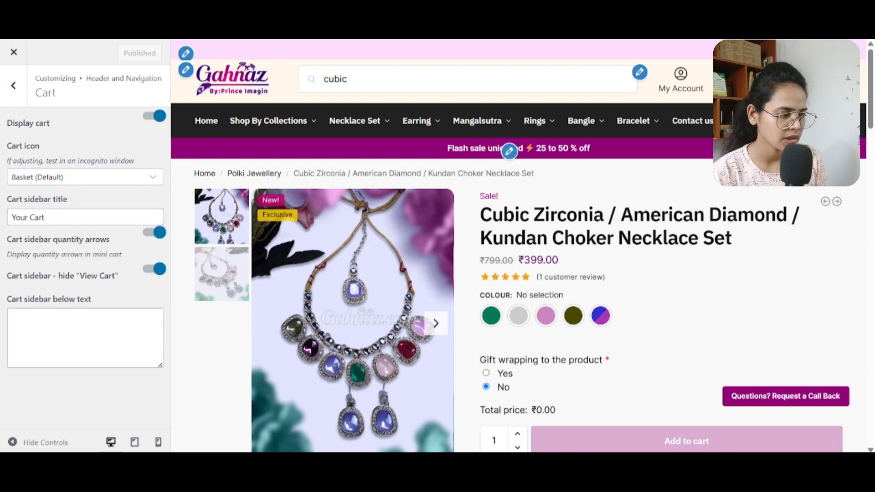
Step: Compare the cart sidebar title setting with the preview's cart sidebar, and check the field for text below the cart
{"action": "left_click_drag", "start_coordinate": [45, 218], "coordinate": [2, 238]}
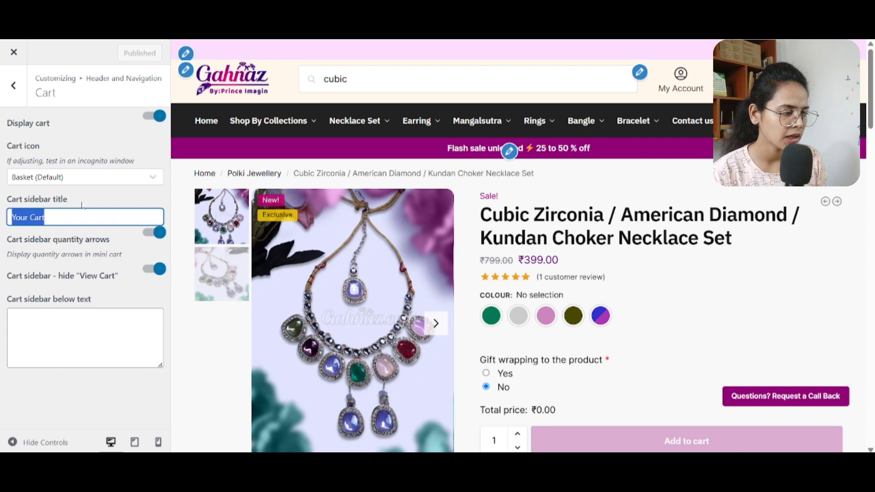
{"action": "left_click_drag", "start_coordinate": [82, 205], "coordinate": [10, 200]}
{"action": "left_click", "coordinate": [834, 121]}
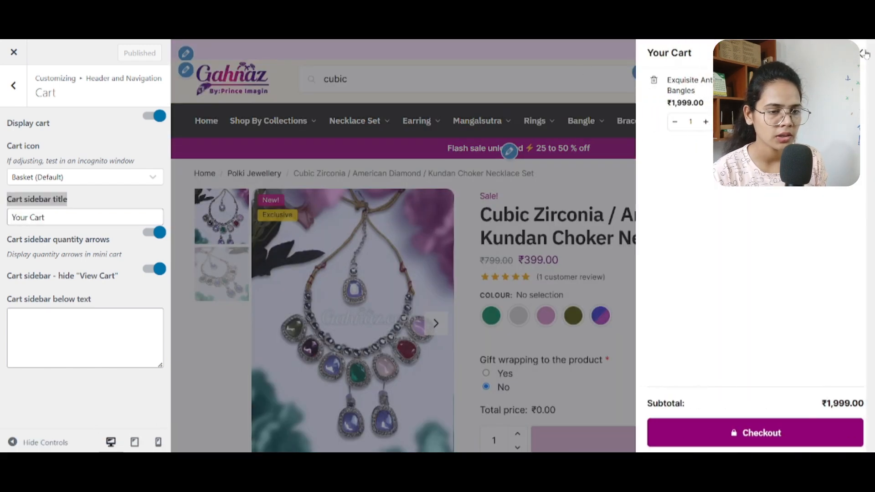
{"action": "left_click", "coordinate": [861, 55]}
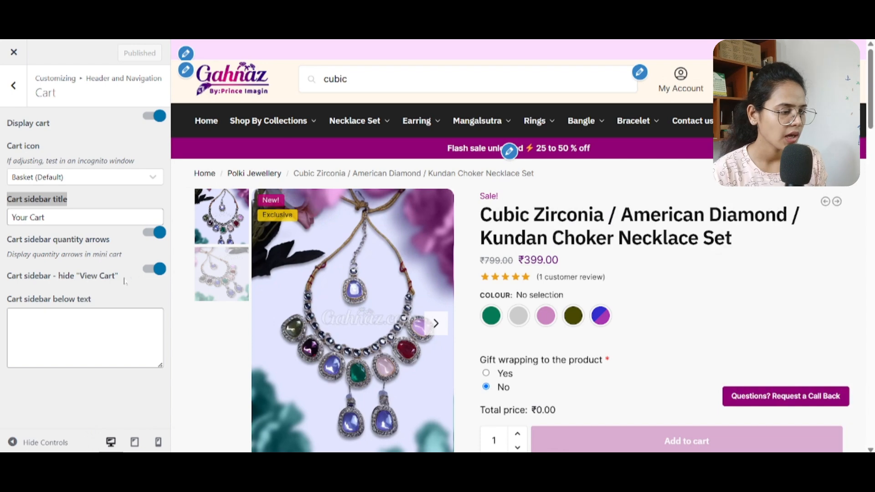
{"action": "left_click", "coordinate": [82, 335]}
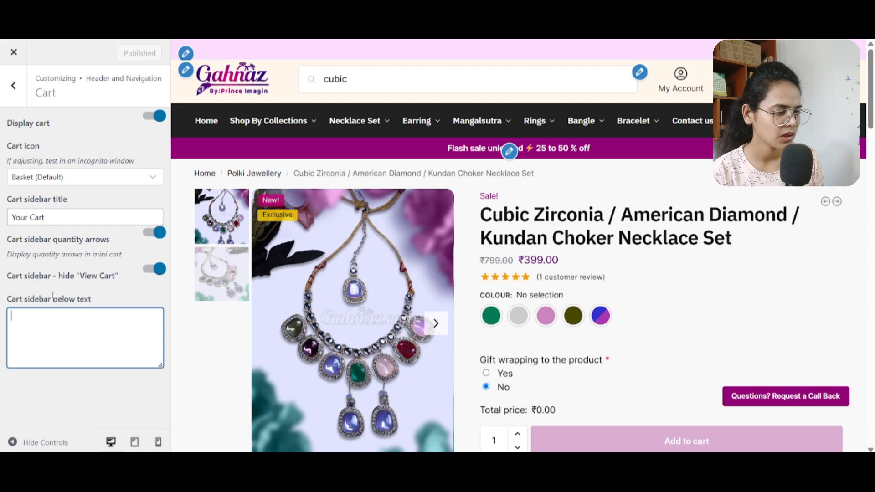
{"action": "left_click", "coordinate": [14, 85]}
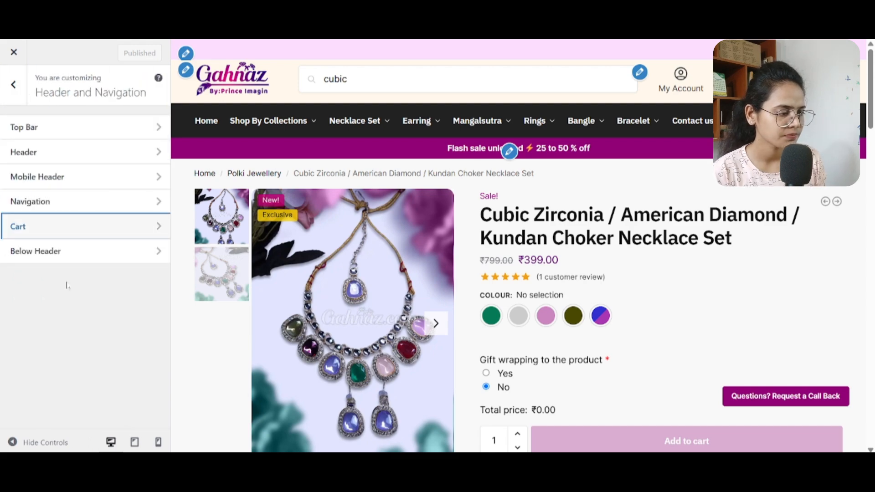
Step: Review the Below Header padding and font size settings against the preview's flash sale bar, and return to the main customizer sections
{"action": "left_click", "coordinate": [87, 251]}
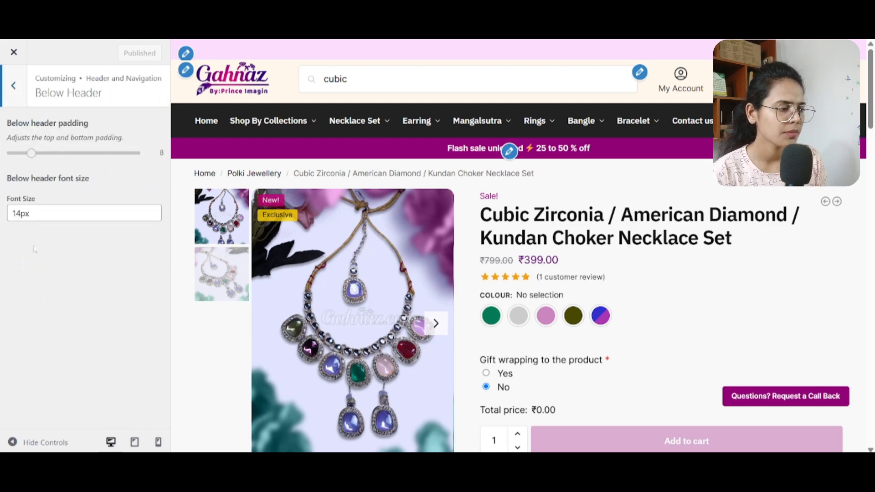
{"action": "scroll", "coordinate": [454, 99], "scroll_direction": "down", "scroll_amount": 5}
{"action": "scroll", "coordinate": [454, 99], "scroll_direction": "up", "scroll_amount": 4}
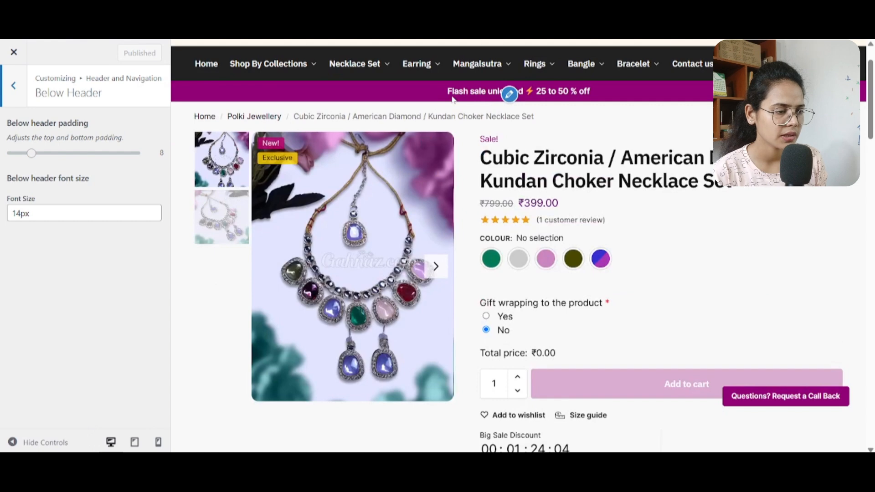
{"action": "left_click_drag", "start_coordinate": [43, 214], "coordinate": [1, 229]}
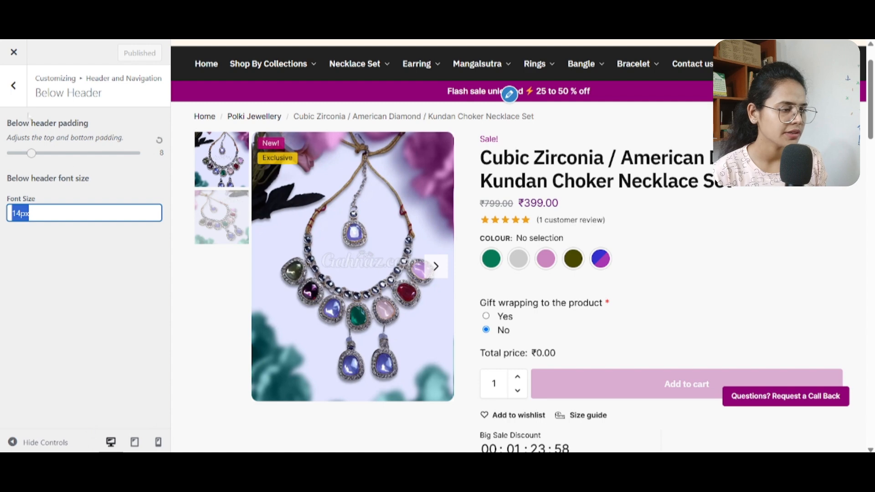
{"action": "left_click", "coordinate": [15, 86]}
{"action": "left_click", "coordinate": [15, 87]}
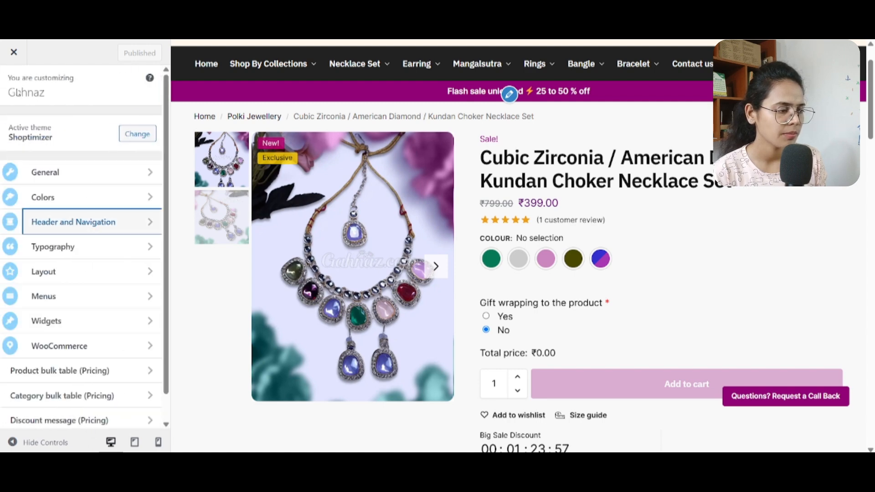
Step: Look over the Typography sections, reviewing the typography presets and the Main Body font settings
{"action": "left_click", "coordinate": [94, 250]}
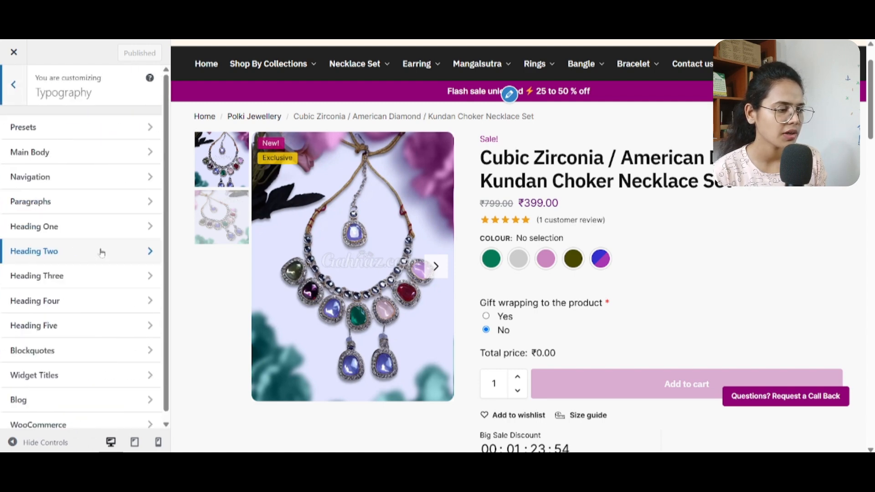
{"action": "scroll", "coordinate": [95, 263], "scroll_direction": "down", "scroll_amount": 1}
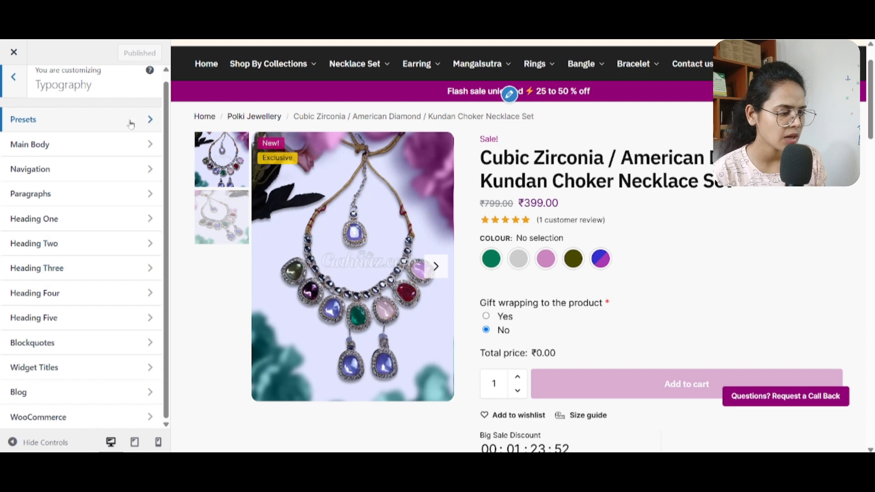
{"action": "scroll", "coordinate": [108, 166], "scroll_direction": "up", "scroll_amount": 1}
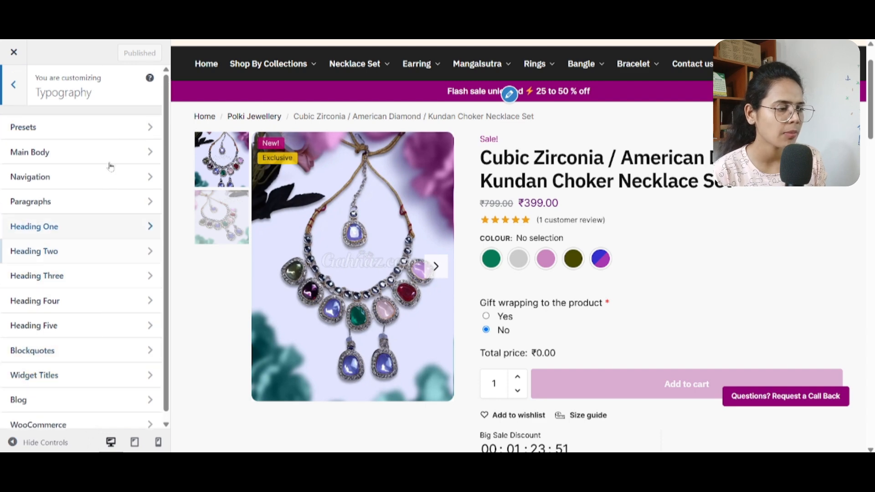
{"action": "left_click", "coordinate": [118, 130]}
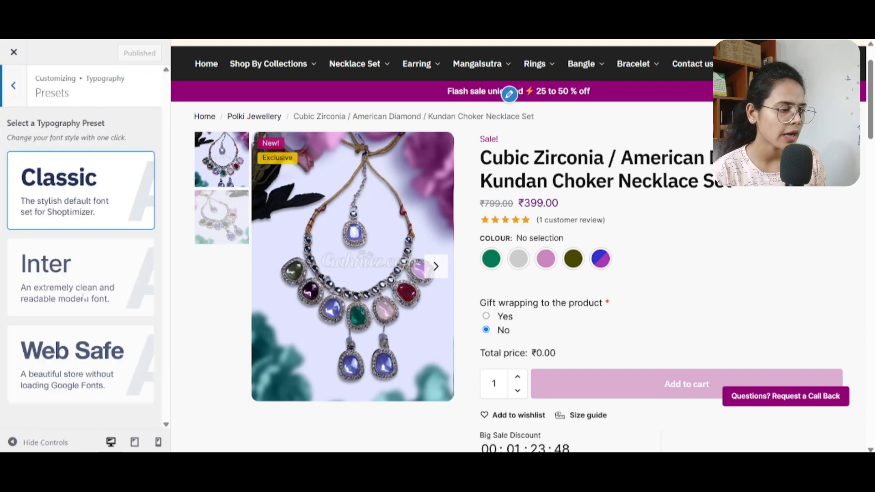
{"action": "left_click", "coordinate": [14, 85]}
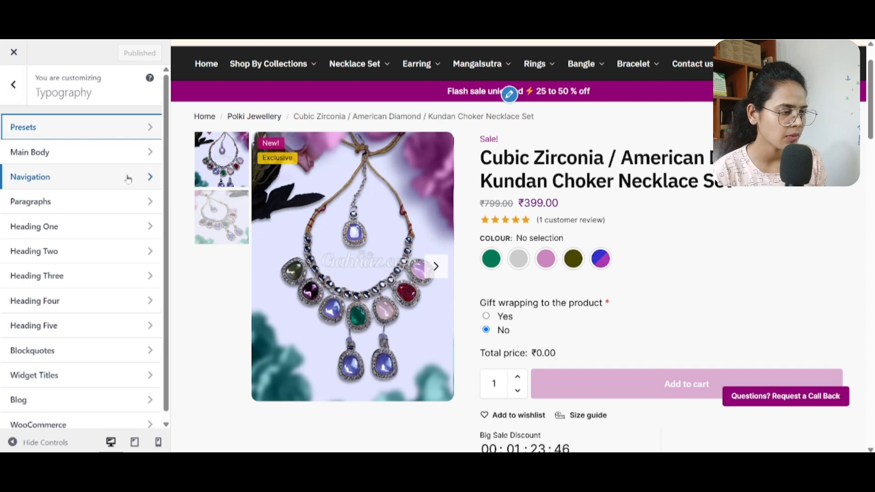
{"action": "left_click", "coordinate": [130, 157]}
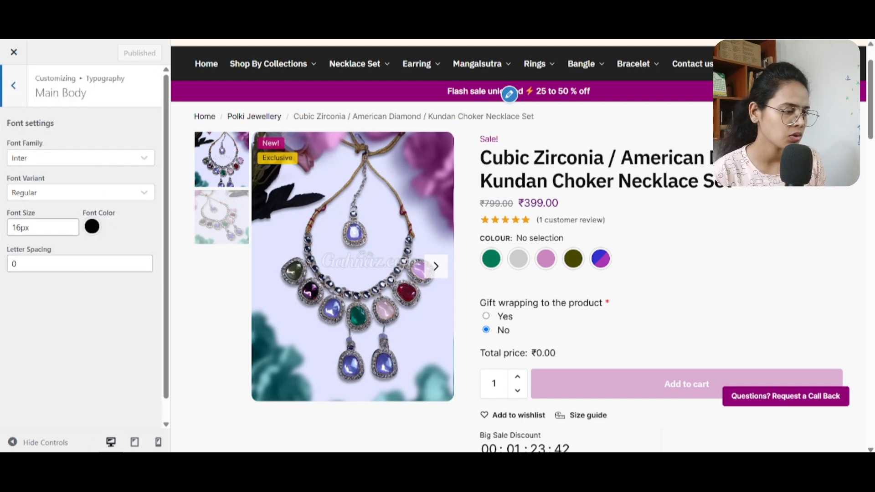
{"action": "left_click", "coordinate": [14, 86]}
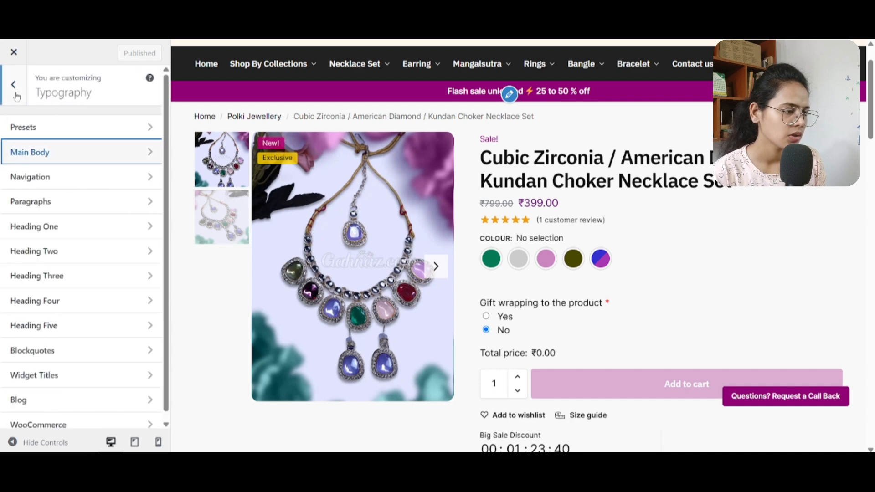
Step: Review the Navigation typography settings and browse the font families offered for the primary navigation font
{"action": "left_click", "coordinate": [77, 182]}
{"action": "scroll", "coordinate": [78, 187], "scroll_direction": "down", "scroll_amount": 4}
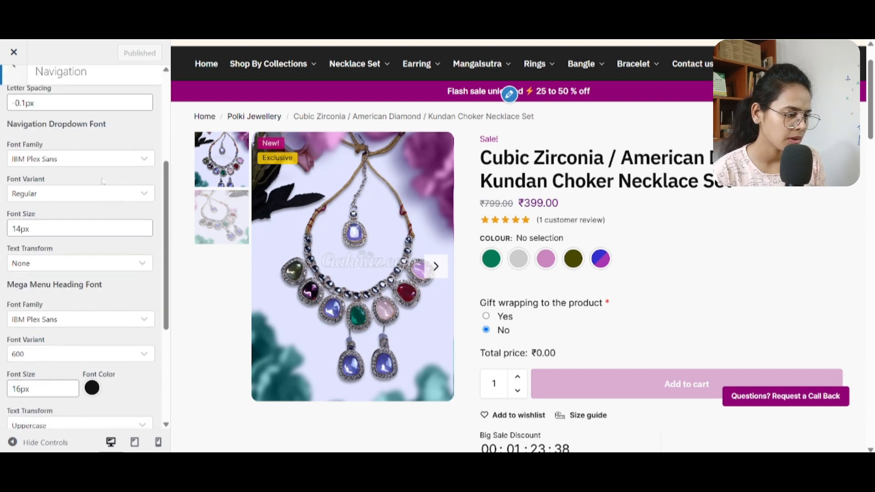
{"action": "scroll", "coordinate": [78, 186], "scroll_direction": "up", "scroll_amount": 4}
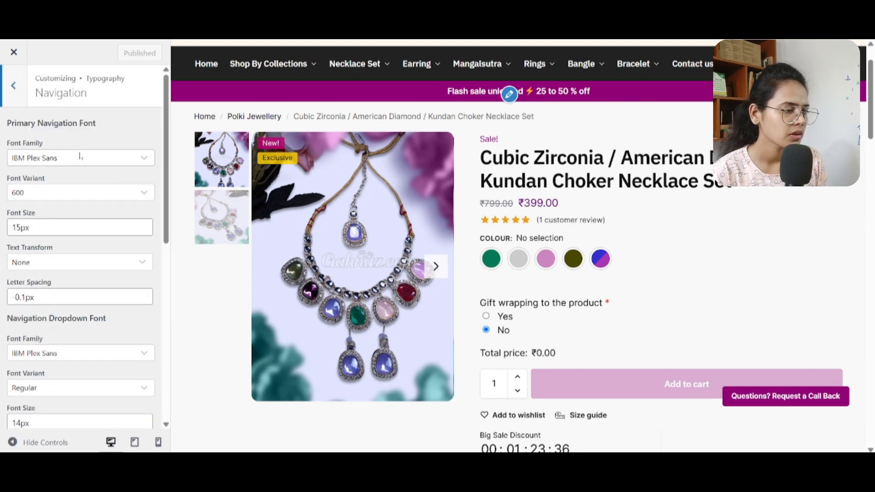
{"action": "left_click", "coordinate": [108, 159]}
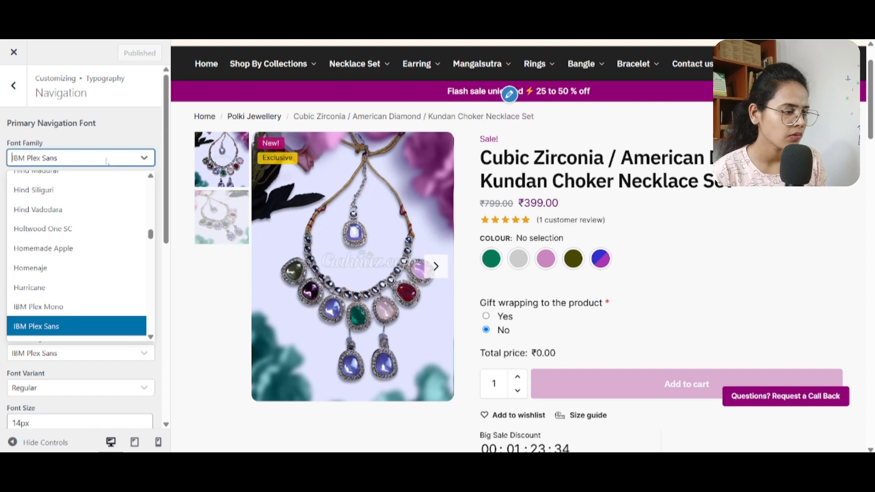
{"action": "left_click", "coordinate": [108, 160]}
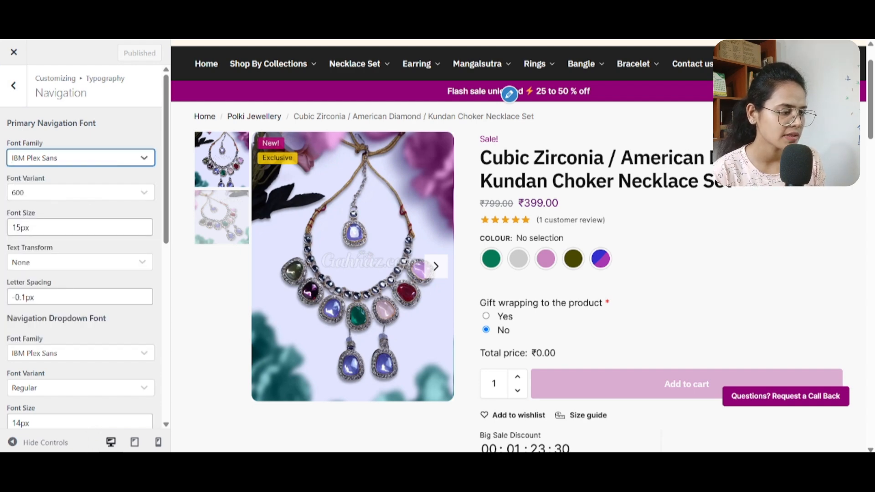
Step: Examine the Navigation Dropdown Font and Mega Menu Heading Font settings, and return to the Typography sections
{"action": "scroll", "coordinate": [71, 273], "scroll_direction": "down", "scroll_amount": 3}
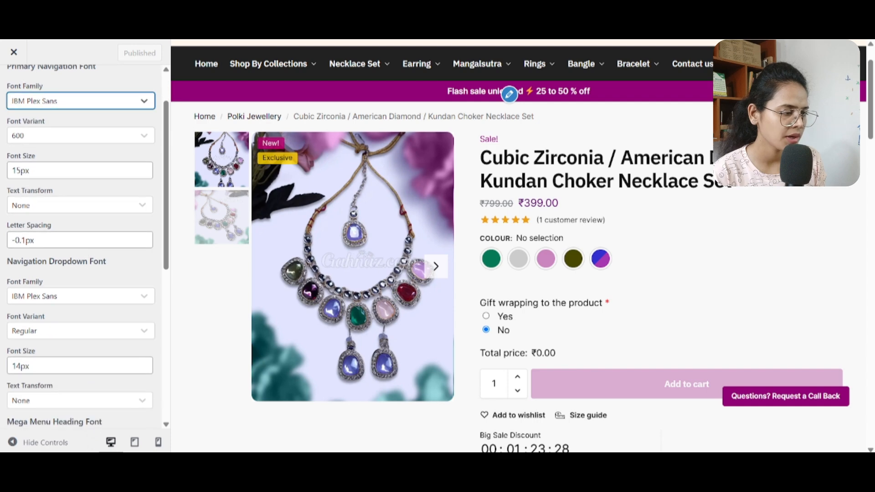
{"action": "scroll", "coordinate": [103, 231], "scroll_direction": "down", "scroll_amount": 2}
{"action": "scroll", "coordinate": [111, 197], "scroll_direction": "down", "scroll_amount": 2}
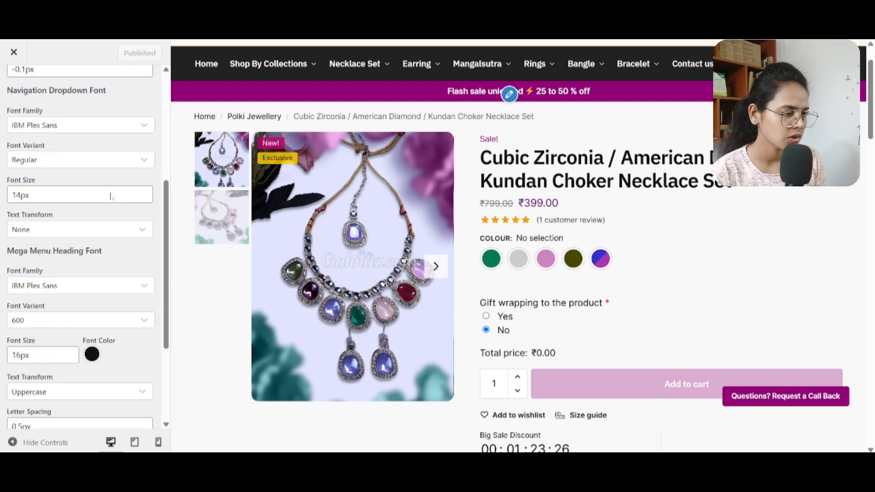
{"action": "scroll", "coordinate": [109, 196], "scroll_direction": "up", "scroll_amount": 2}
{"action": "left_click_drag", "start_coordinate": [106, 148], "coordinate": [2, 155]}
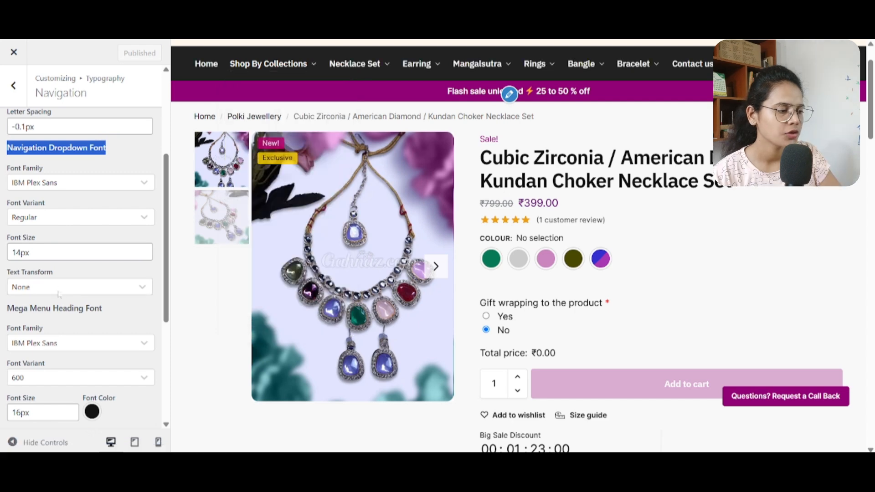
{"action": "left_click_drag", "start_coordinate": [105, 311], "coordinate": [6, 310]}
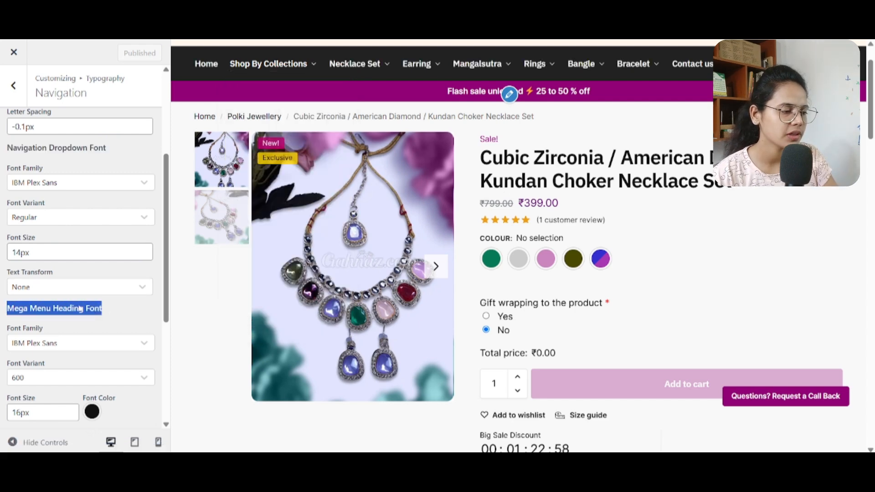
{"action": "scroll", "coordinate": [79, 310], "scroll_direction": "down", "scroll_amount": 3}
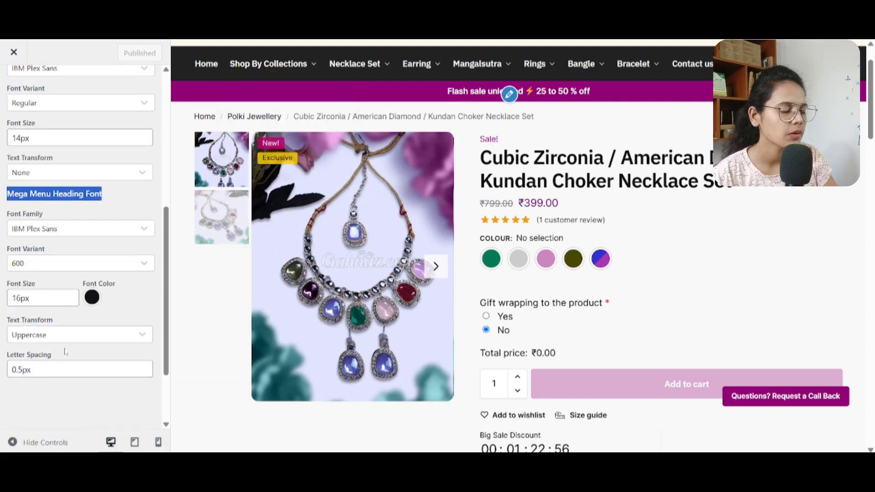
{"action": "scroll", "coordinate": [55, 219], "scroll_direction": "up", "scroll_amount": 7}
{"action": "left_click", "coordinate": [14, 89]}
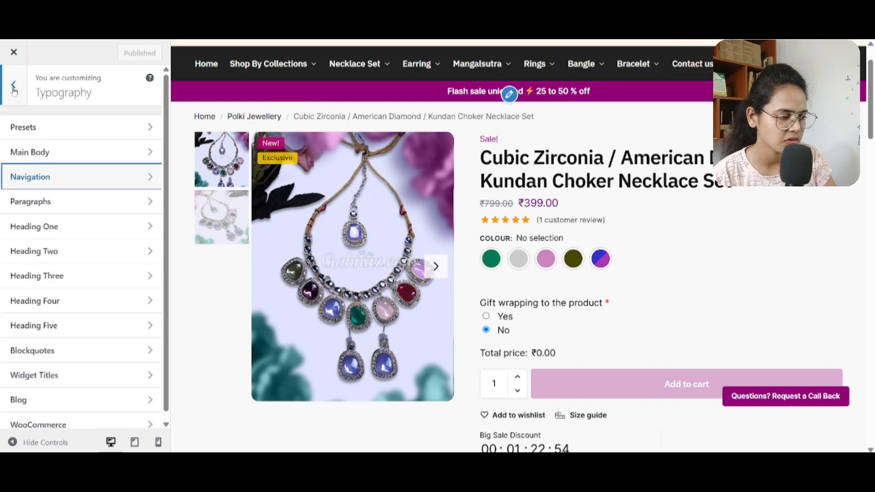
Step: Review the Paragraphs font settings, including text transform, line height and letter spacing, and return to the Typography sections
{"action": "left_click", "coordinate": [93, 204]}
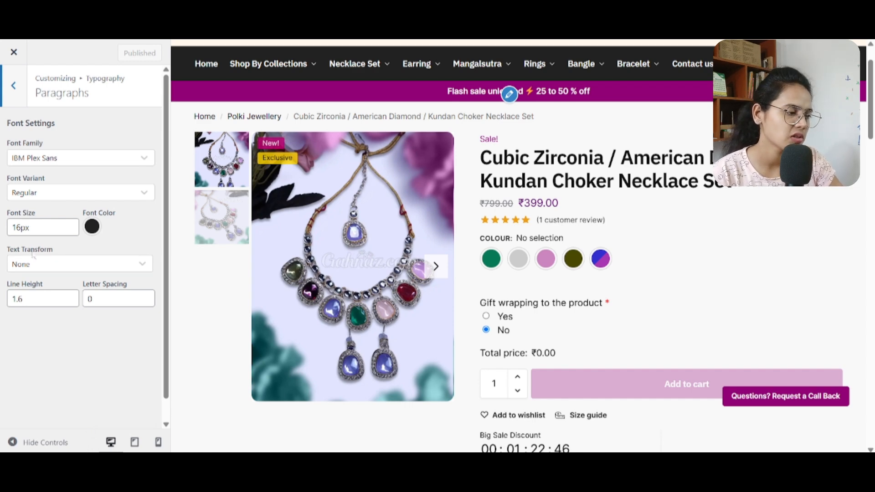
{"action": "left_click", "coordinate": [14, 85]}
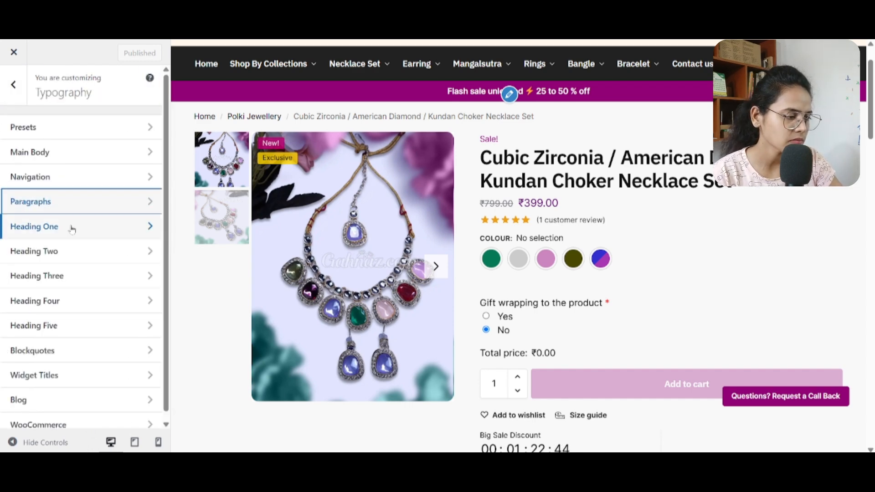
Step: Review the Heading One and Heading Two font settings, and return to the Typography sections
{"action": "left_click", "coordinate": [105, 221]}
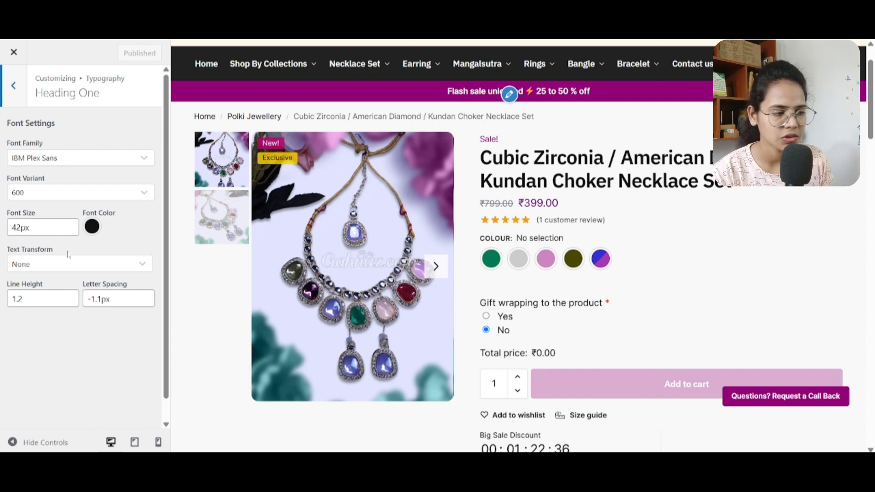
{"action": "left_click", "coordinate": [14, 101]}
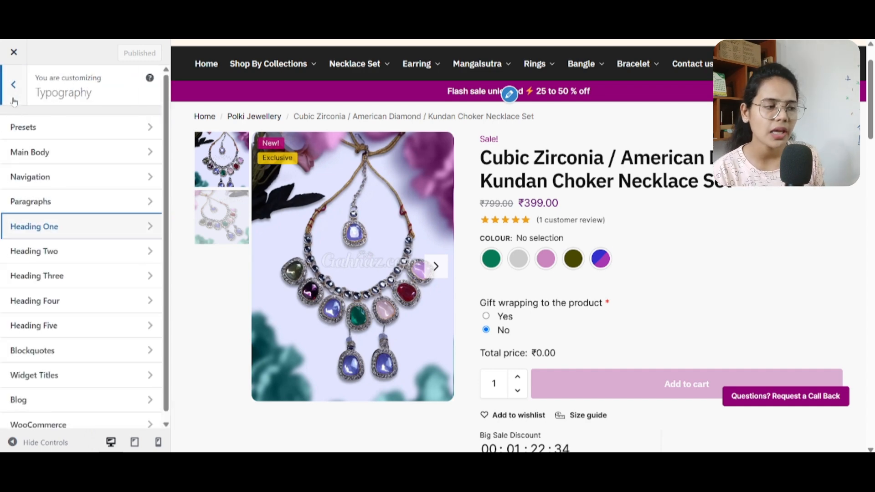
{"action": "left_click", "coordinate": [73, 251]}
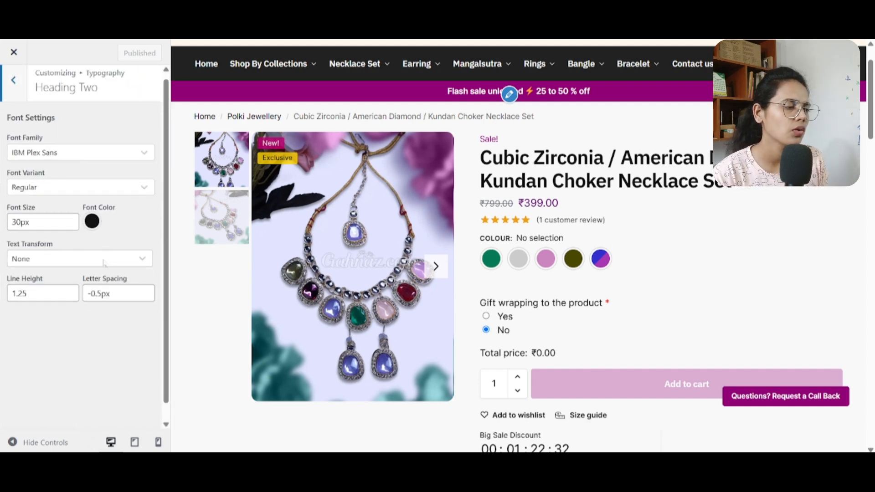
{"action": "scroll", "coordinate": [24, 90], "scroll_direction": "down", "scroll_amount": 1}
{"action": "scroll", "coordinate": [24, 90], "scroll_direction": "up", "scroll_amount": 1}
{"action": "left_click", "coordinate": [14, 83]}
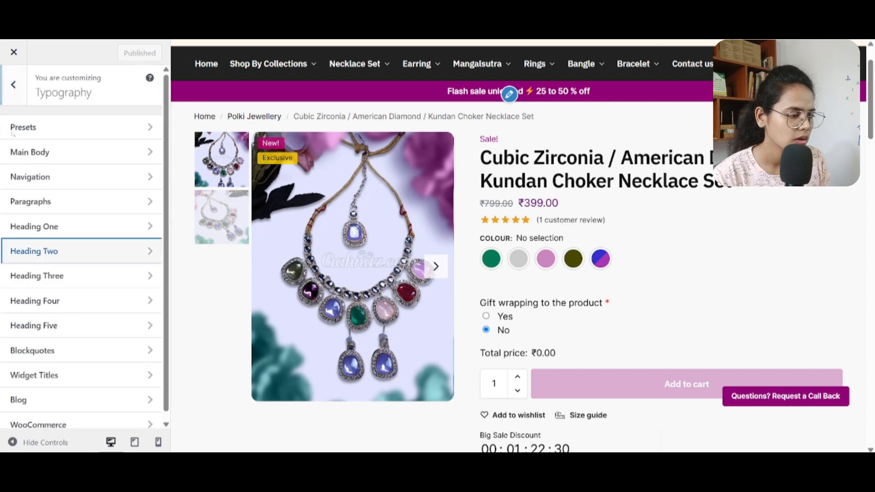
Step: Review the Widget Titles and Blog post title font settings, and return to the Typography sections
{"action": "left_click", "coordinate": [101, 368]}
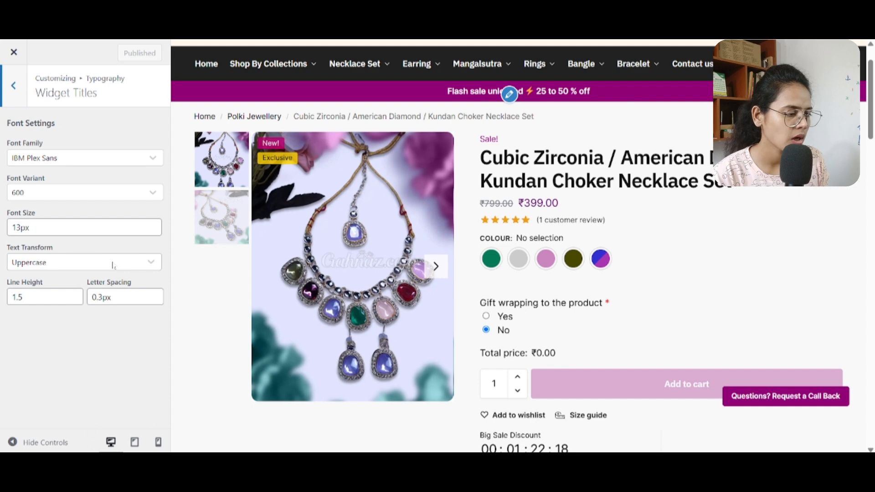
{"action": "left_click", "coordinate": [20, 88]}
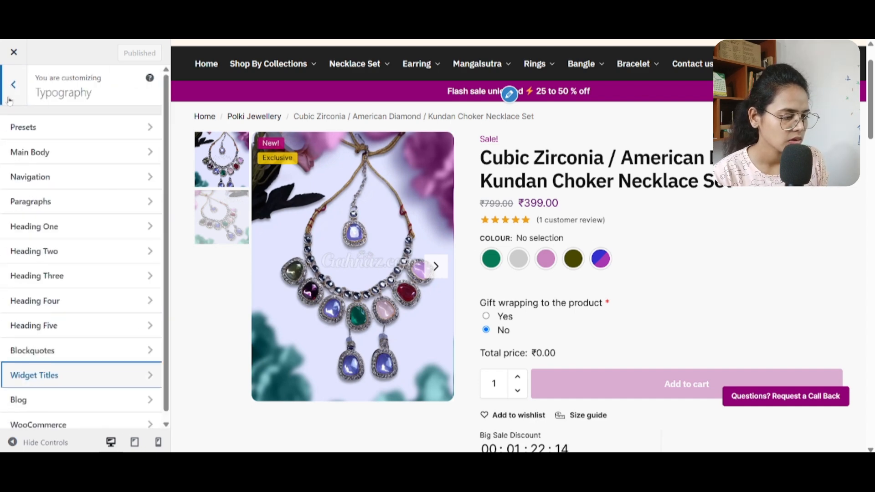
{"action": "scroll", "coordinate": [90, 319], "scroll_direction": "down", "scroll_amount": 1}
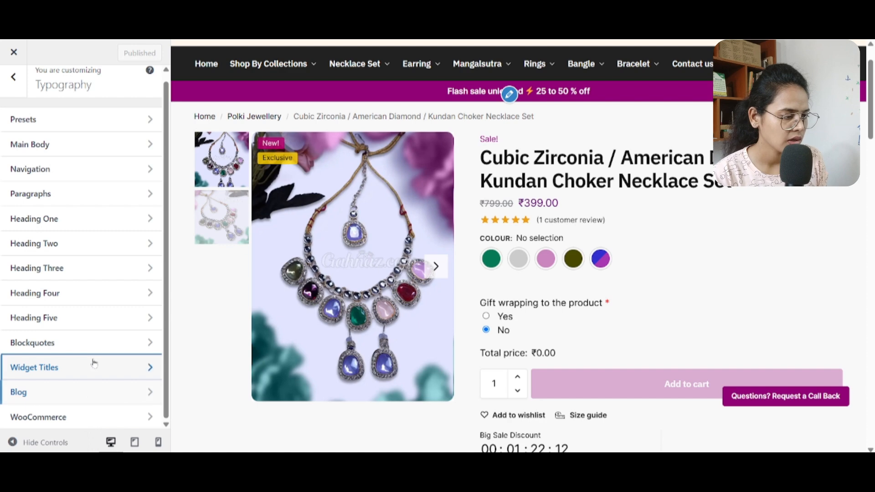
{"action": "left_click", "coordinate": [90, 391]}
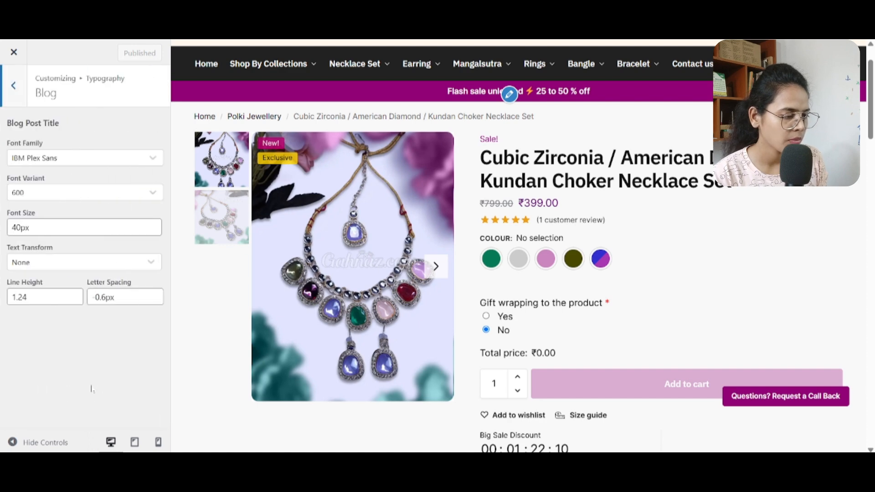
{"action": "left_click", "coordinate": [86, 157]}
{"action": "left_click", "coordinate": [57, 363]}
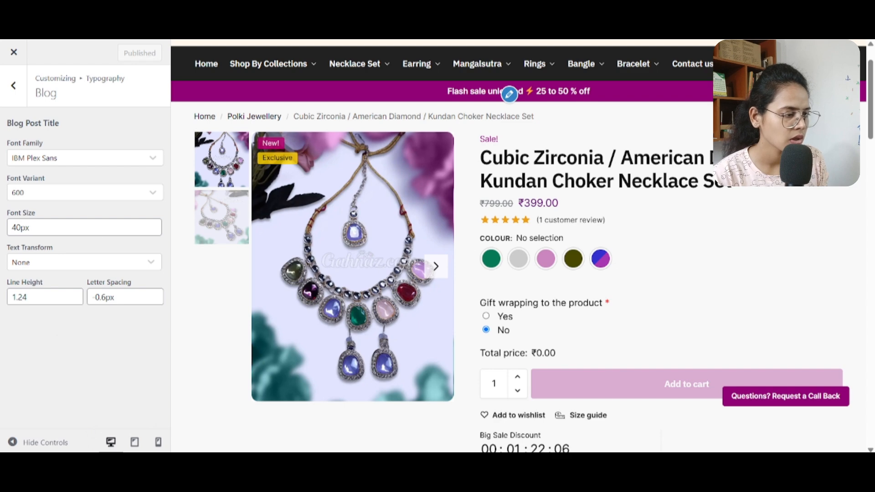
{"action": "left_click", "coordinate": [13, 87]}
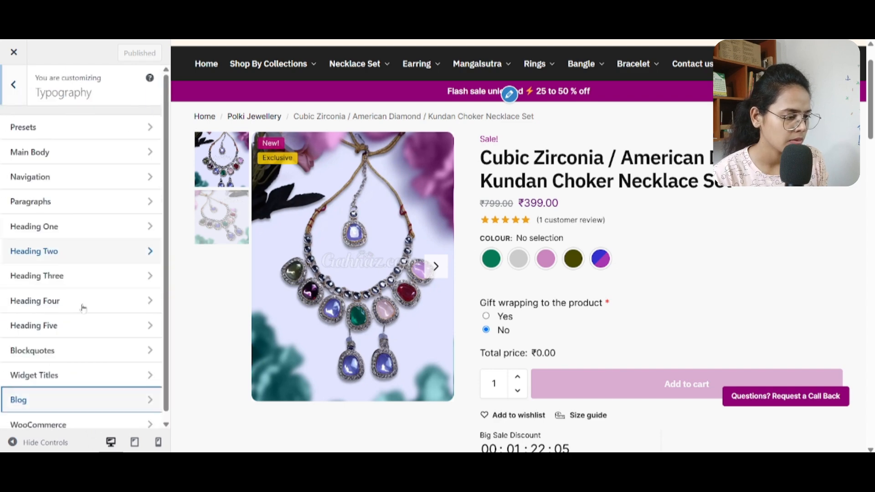
Step: Examine the WooCommerce typography settings for category descriptions, product titles and primary buttons, and return to the Typography sections
{"action": "left_click", "coordinate": [94, 419]}
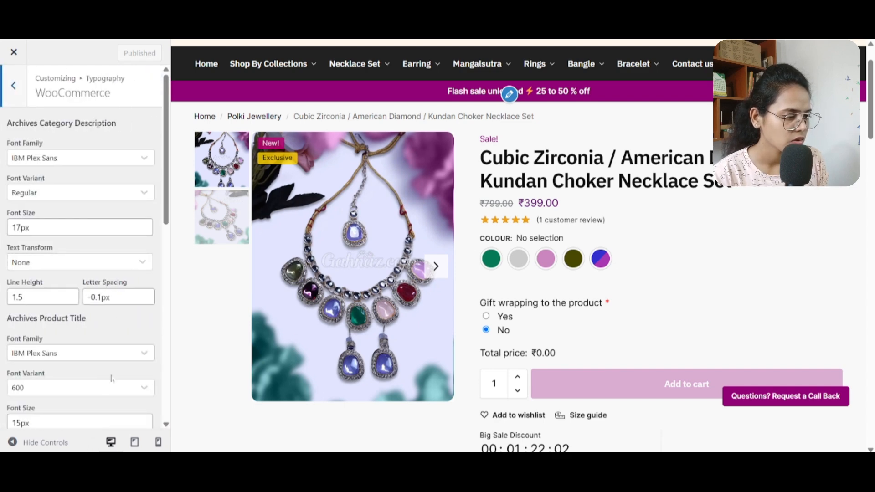
{"action": "scroll", "coordinate": [82, 190], "scroll_direction": "down", "scroll_amount": 2}
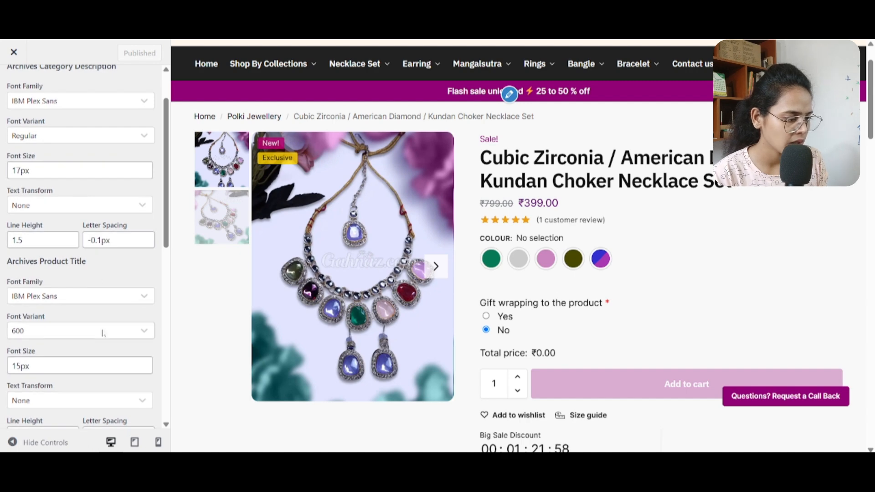
{"action": "scroll", "coordinate": [102, 333], "scroll_direction": "down", "scroll_amount": 4}
{"action": "scroll", "coordinate": [70, 180], "scroll_direction": "down", "scroll_amount": 6}
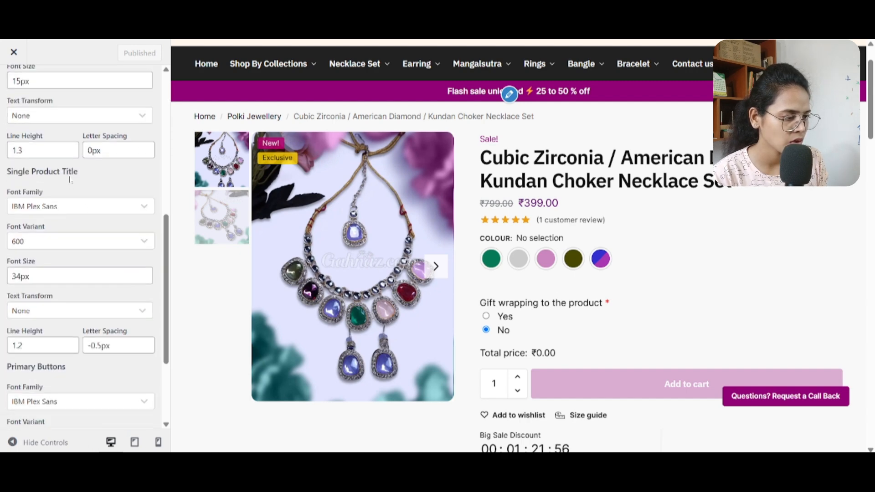
{"action": "left_click_drag", "start_coordinate": [89, 181], "coordinate": [2, 182]}
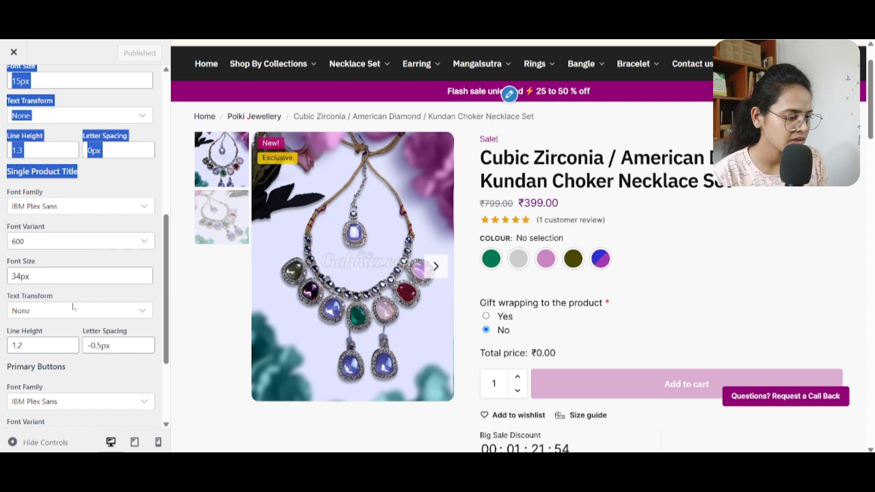
{"action": "scroll", "coordinate": [73, 309], "scroll_direction": "down", "scroll_amount": 4}
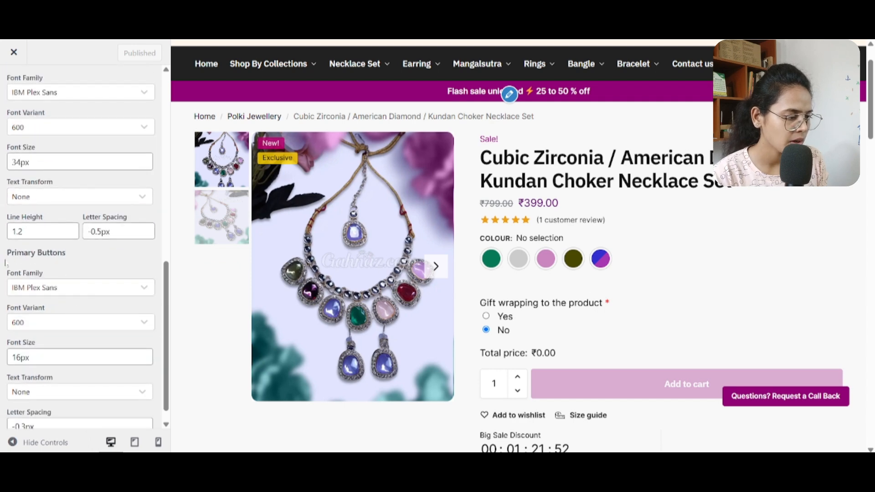
{"action": "scroll", "coordinate": [47, 343], "scroll_direction": "down", "scroll_amount": 1}
{"action": "scroll", "coordinate": [86, 354], "scroll_direction": "up", "scroll_amount": 9}
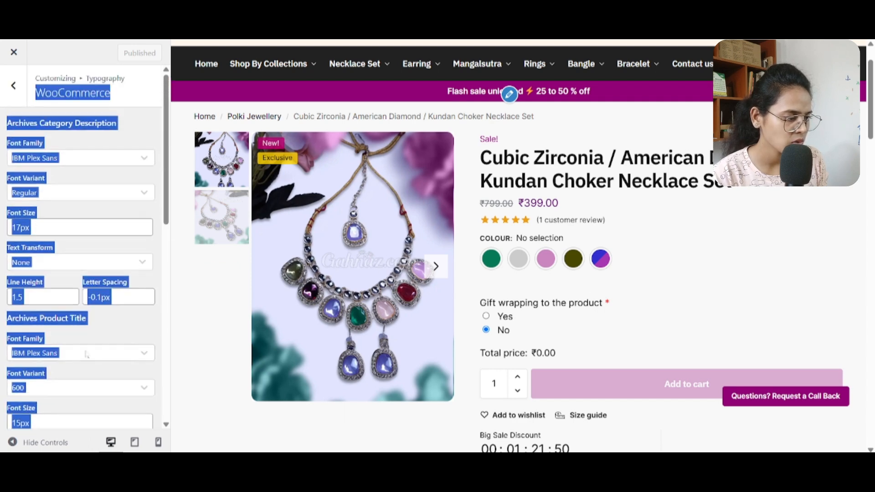
{"action": "left_click", "coordinate": [129, 206]}
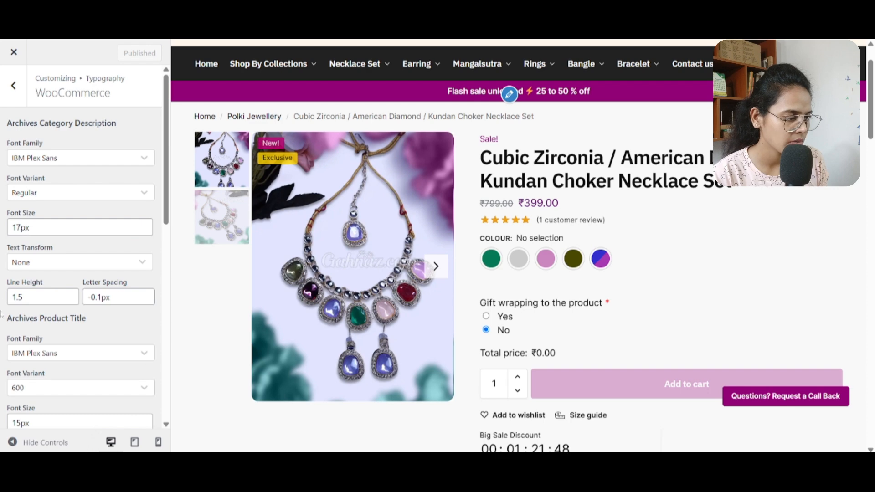
{"action": "left_click", "coordinate": [14, 88]}
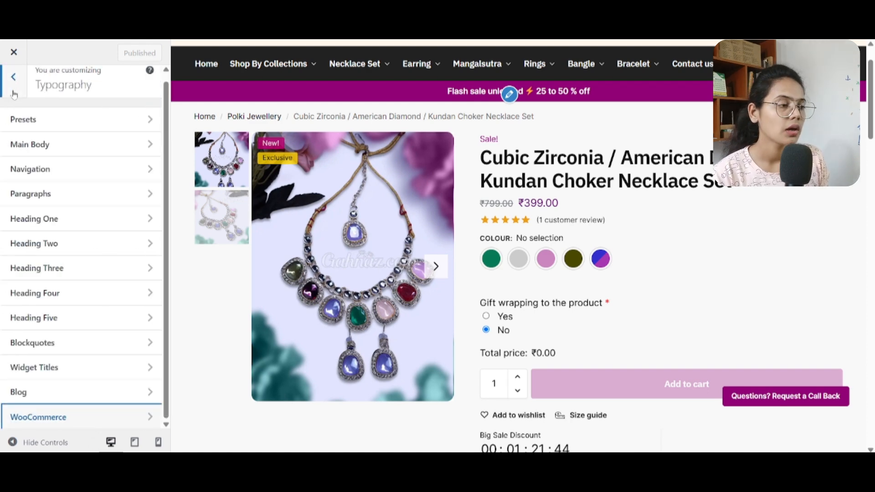
Step: Open the general Layout settings and review the wrapper, content container width and breadcrumbs options, including the available breadcrumbs types
{"action": "left_click", "coordinate": [14, 94]}
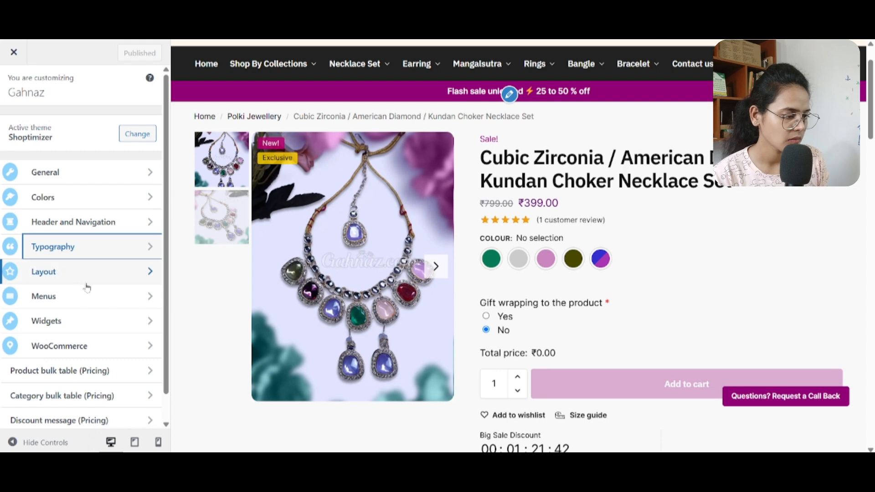
{"action": "left_click", "coordinate": [90, 279]}
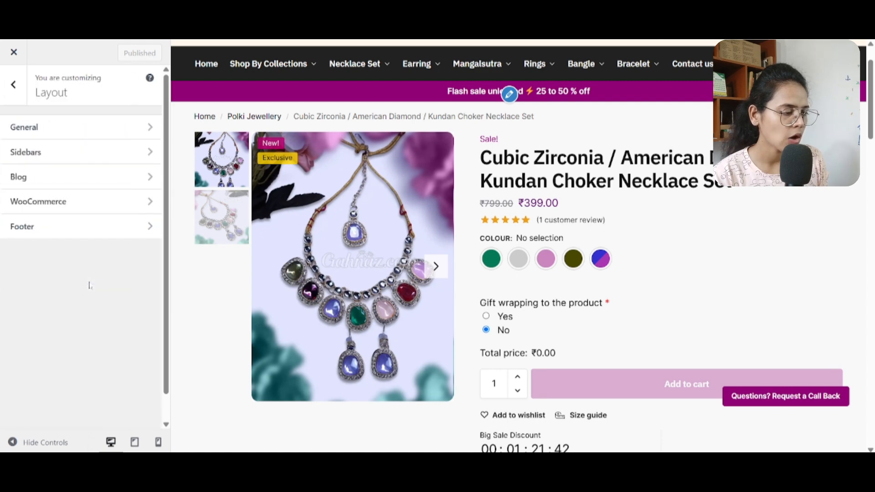
{"action": "left_click", "coordinate": [113, 127]}
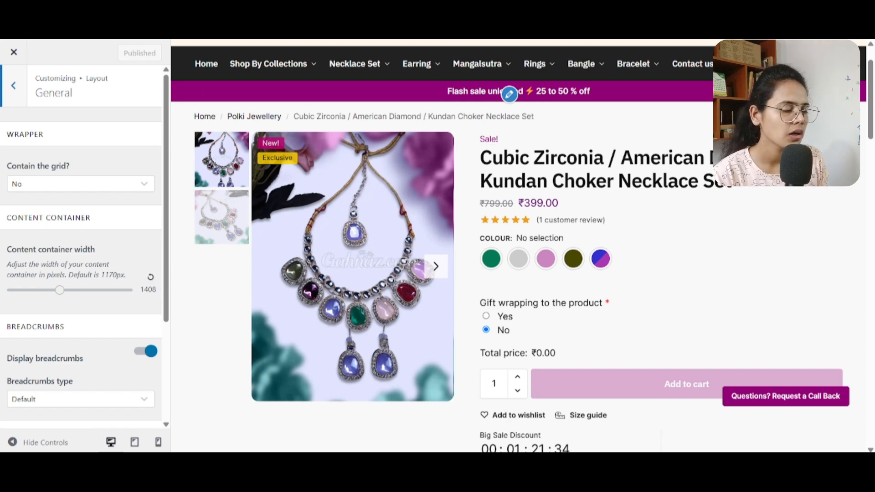
{"action": "scroll", "coordinate": [97, 296], "scroll_direction": "down", "scroll_amount": 2}
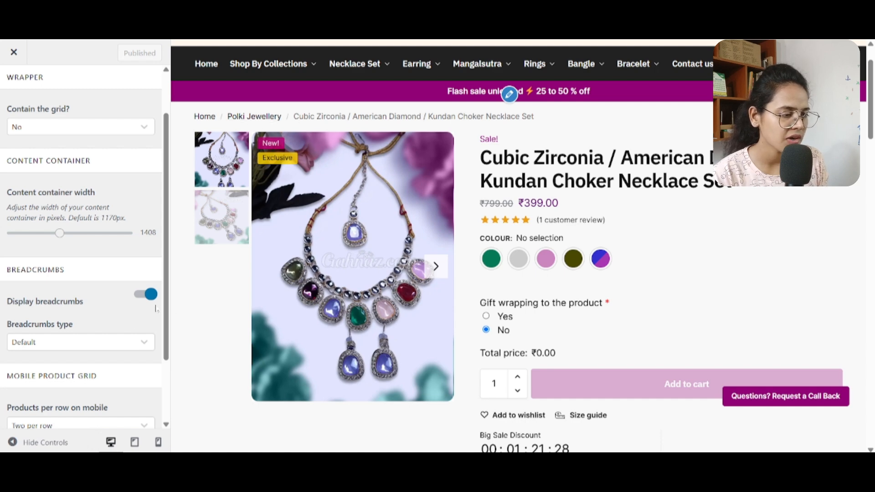
{"action": "left_click", "coordinate": [84, 346]}
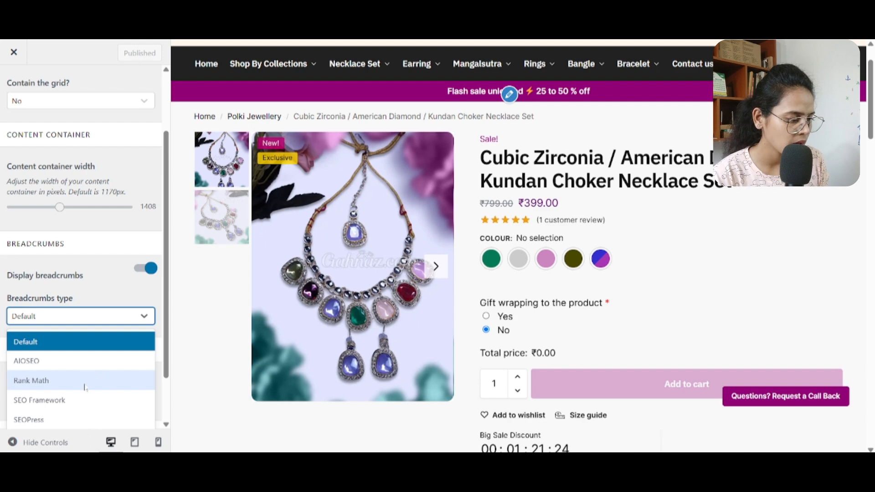
{"action": "left_click", "coordinate": [101, 295]}
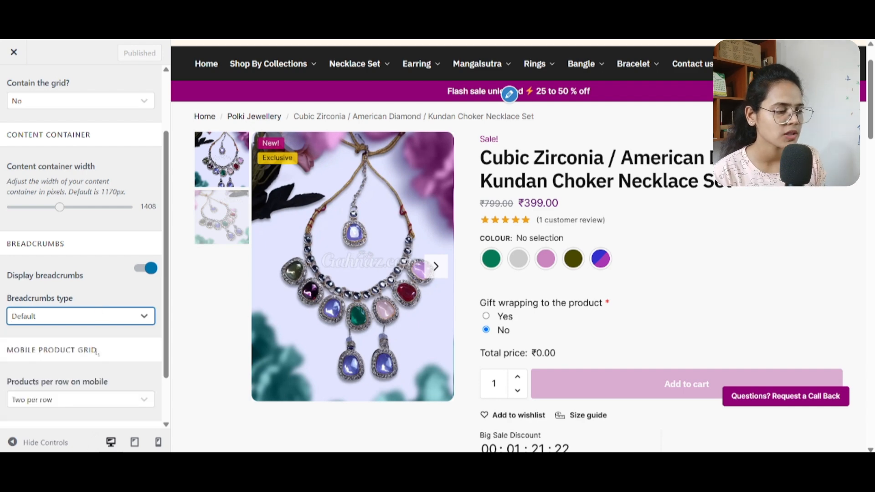
Step: Check the mobile product grid, widgets and grid containment options in the general Layout settings, and return to the Layout sections
{"action": "scroll", "coordinate": [101, 296], "scroll_direction": "down", "scroll_amount": 3}
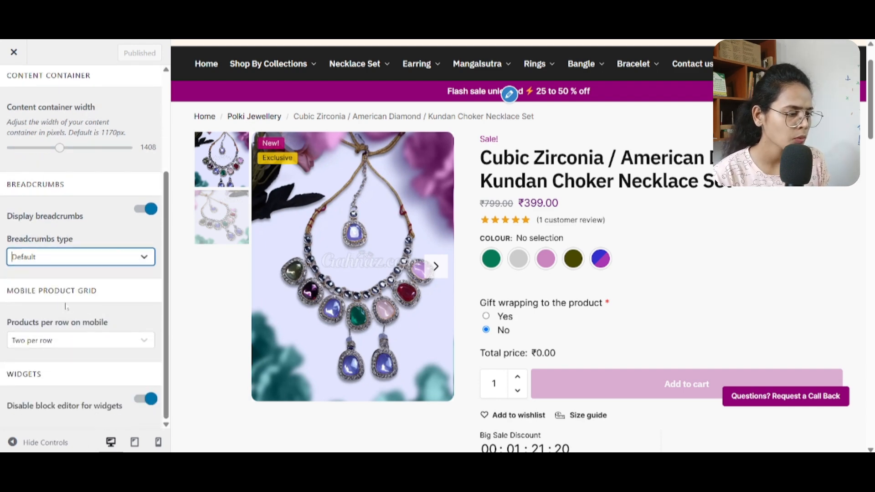
{"action": "left_click", "coordinate": [94, 346]}
{"action": "left_click", "coordinate": [94, 347]}
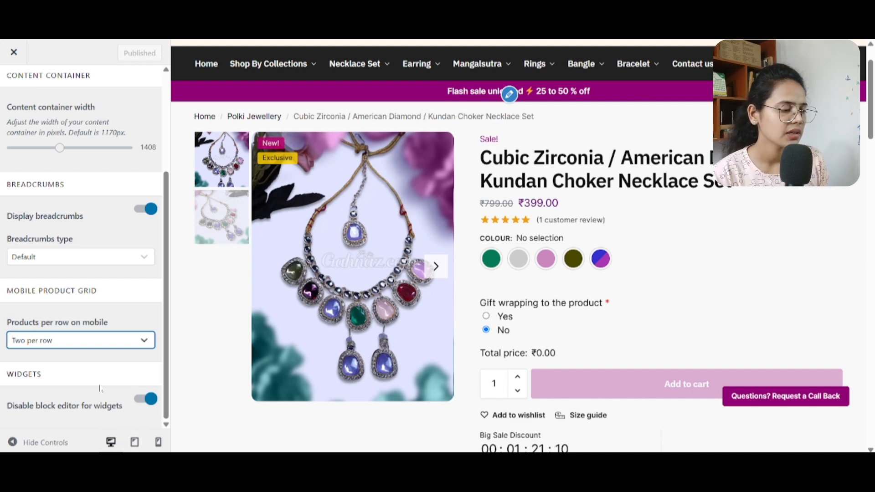
{"action": "scroll", "coordinate": [77, 405], "scroll_direction": "up", "scroll_amount": 3}
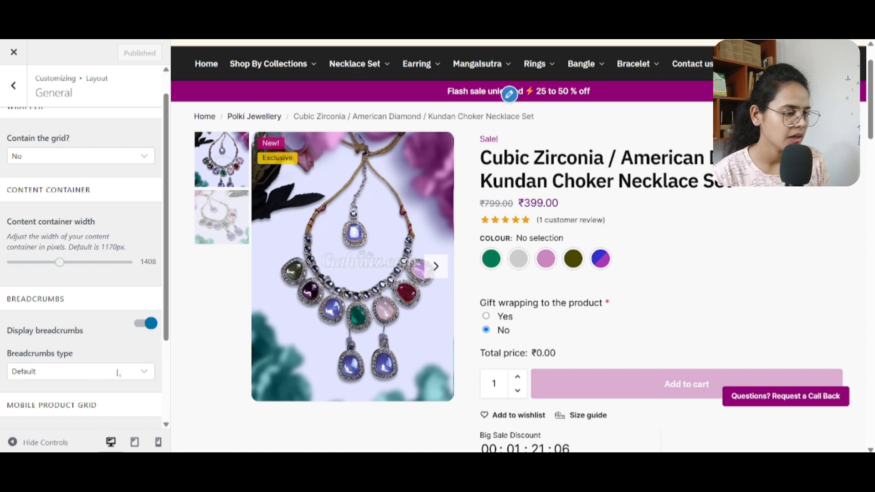
{"action": "scroll", "coordinate": [64, 181], "scroll_direction": "up", "scroll_amount": 1}
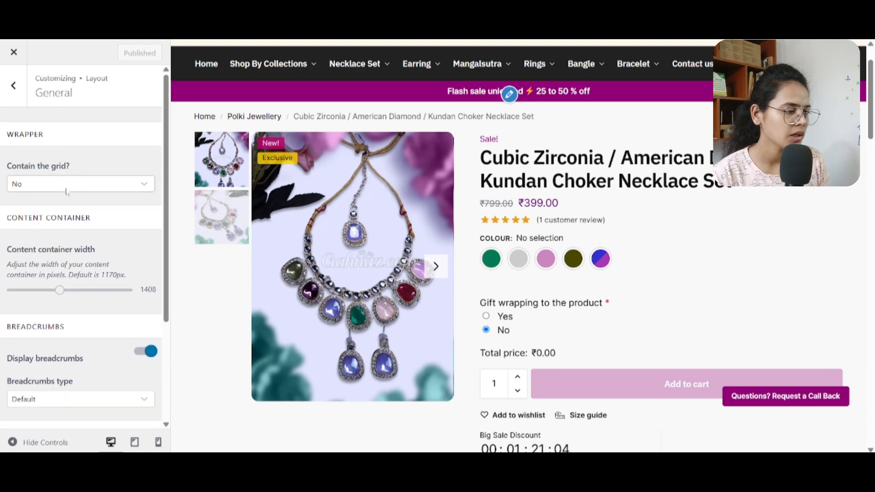
{"action": "left_click", "coordinate": [68, 189]}
{"action": "left_click", "coordinate": [68, 189]}
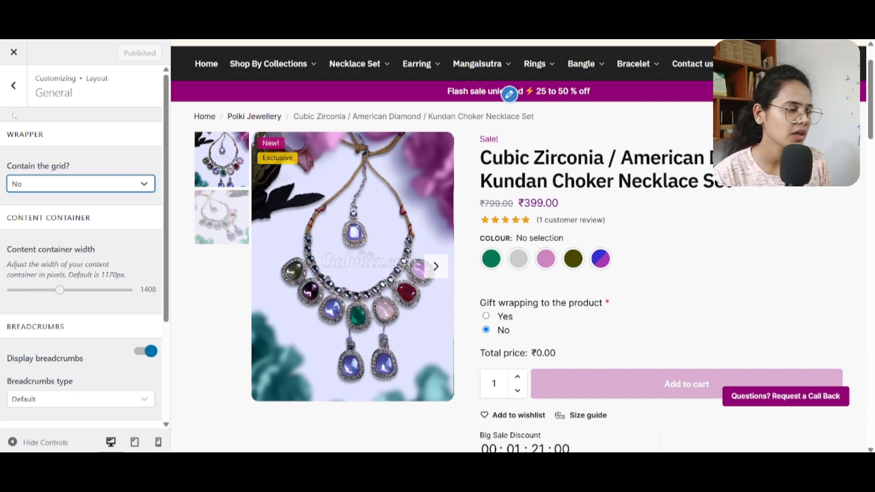
{"action": "left_click", "coordinate": [13, 85]}
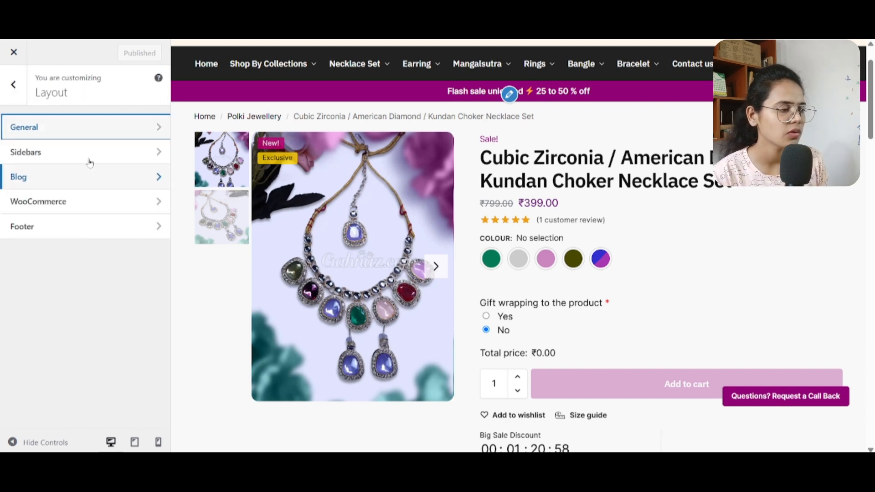
Step: Open the Sidebars layout settings and review the sidebar and content widths, WooCommerce Sidebar and Product Category Widget Toggle options
{"action": "left_click", "coordinate": [68, 152]}
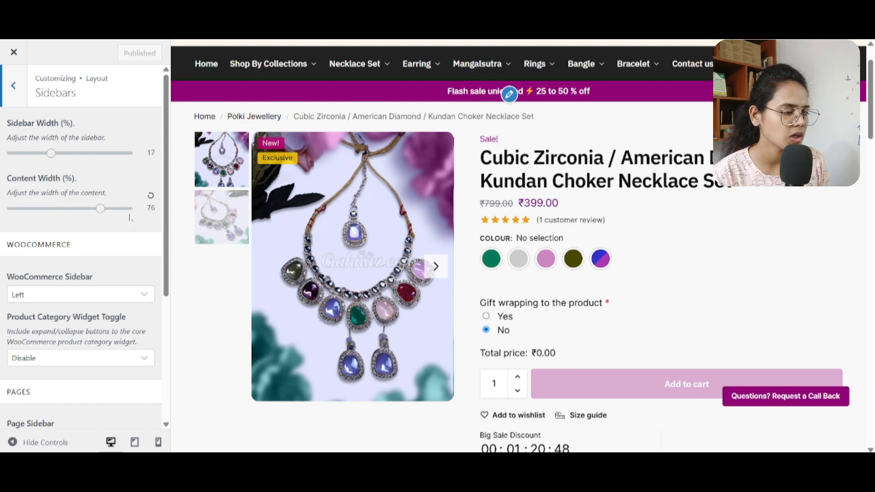
{"action": "scroll", "coordinate": [108, 272], "scroll_direction": "down", "scroll_amount": 3}
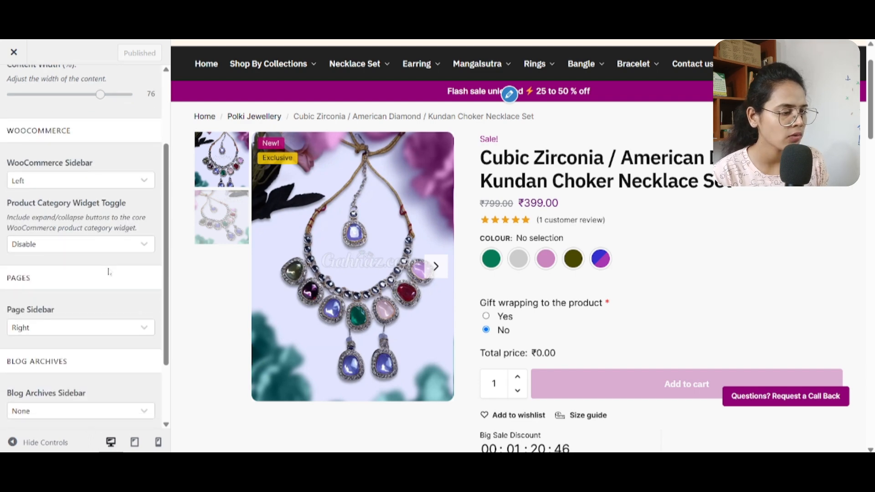
{"action": "left_click", "coordinate": [69, 181]}
{"action": "left_click", "coordinate": [70, 181]}
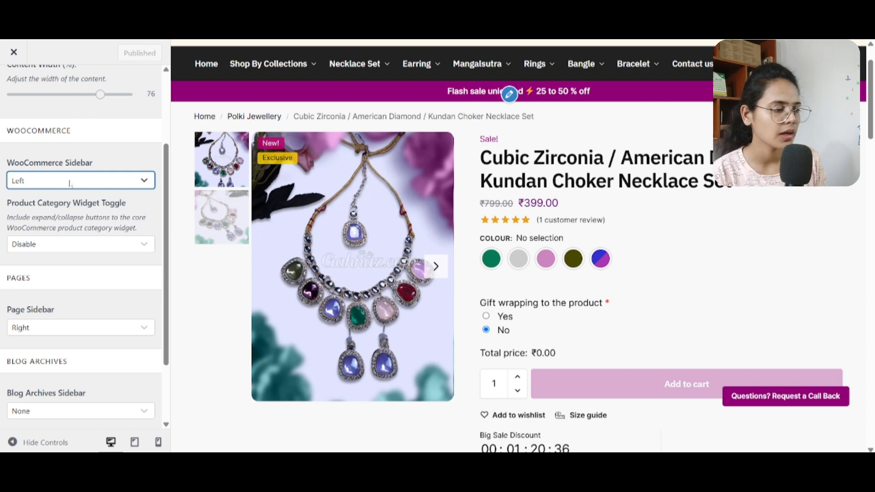
{"action": "left_click", "coordinate": [83, 249]}
{"action": "left_click", "coordinate": [83, 249]}
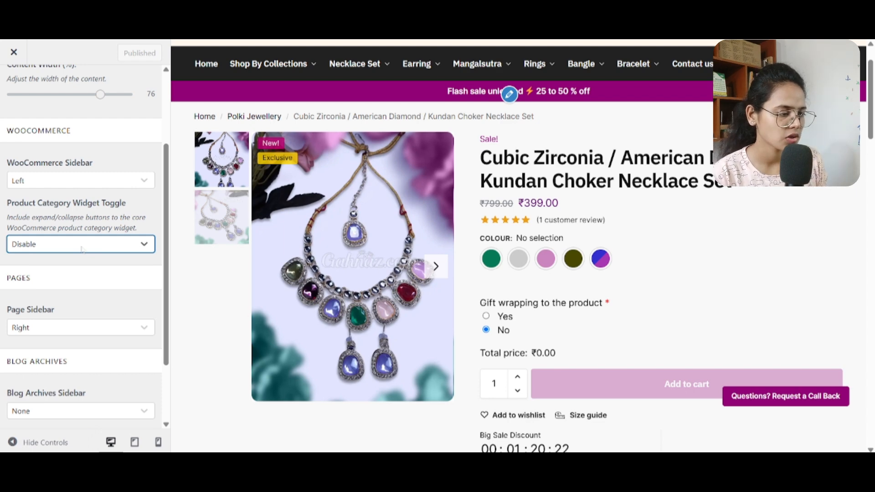
{"action": "scroll", "coordinate": [78, 304], "scroll_direction": "down", "scroll_amount": 1}
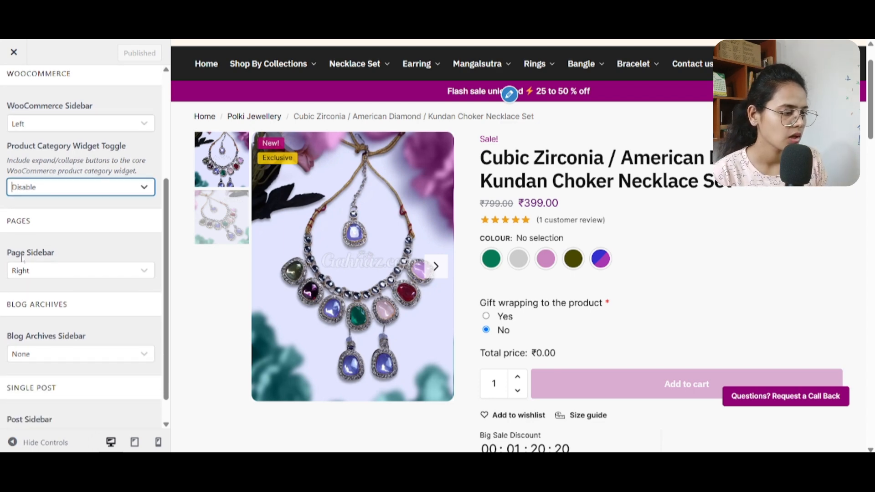
Step: Check the available positions for the page, blog archives and single post sidebars, and return to the Layout sections
{"action": "left_click", "coordinate": [108, 272]}
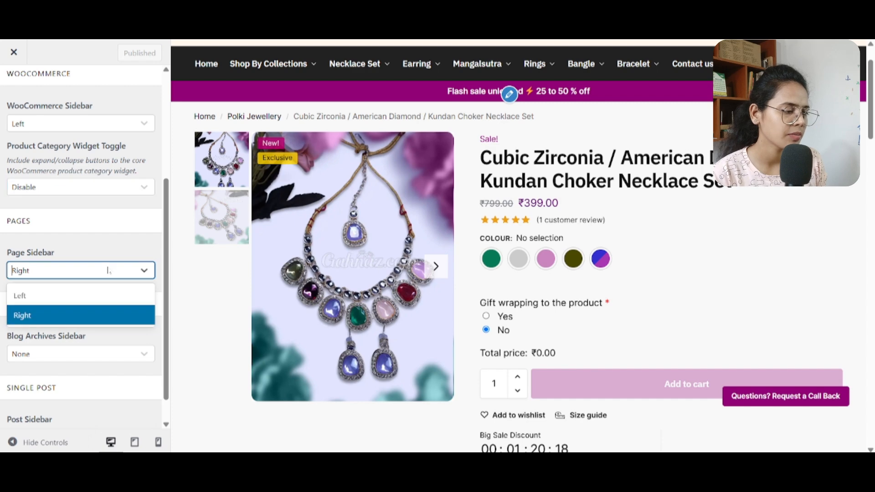
{"action": "left_click", "coordinate": [108, 272]}
{"action": "scroll", "coordinate": [83, 300], "scroll_direction": "down", "scroll_amount": 1}
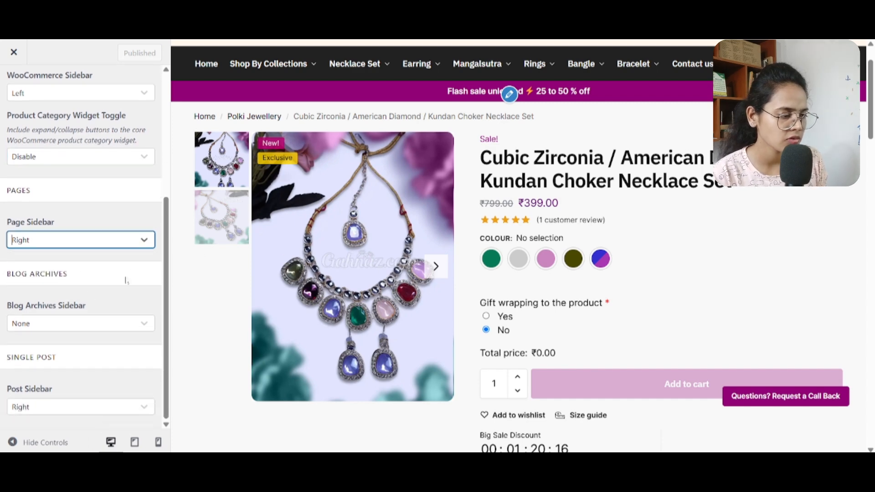
{"action": "left_click", "coordinate": [78, 324]}
{"action": "left_click", "coordinate": [78, 324]}
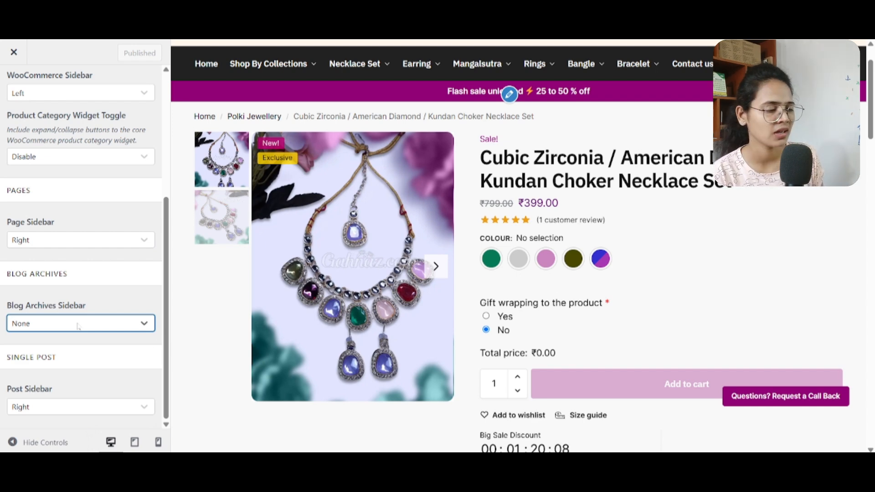
{"action": "left_click", "coordinate": [55, 409]}
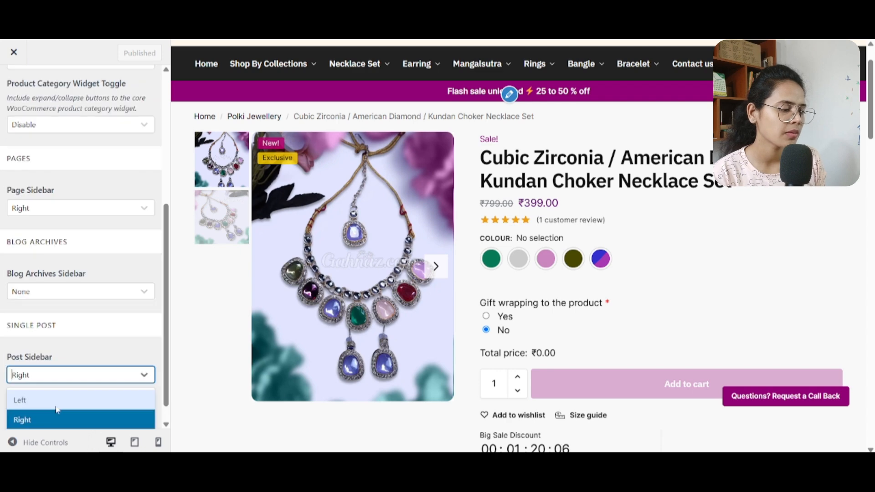
{"action": "left_click", "coordinate": [73, 380]}
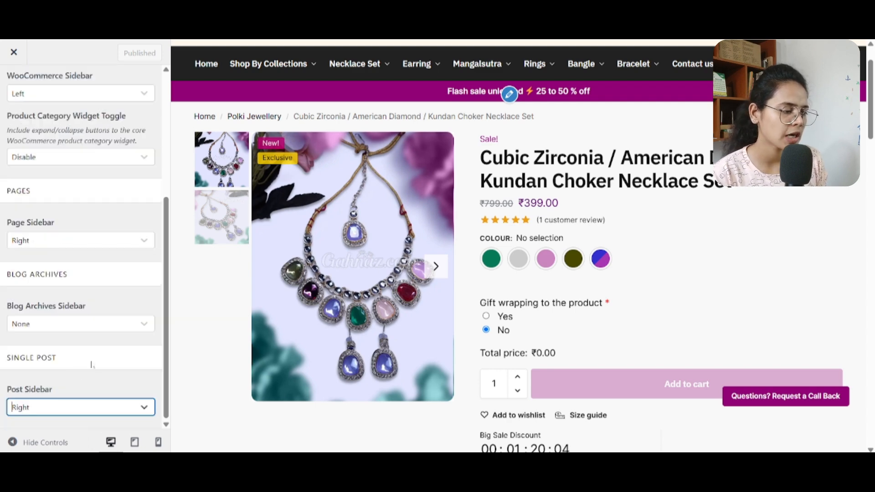
{"action": "scroll", "coordinate": [50, 228], "scroll_direction": "up", "scroll_amount": 5}
{"action": "left_click", "coordinate": [24, 93]}
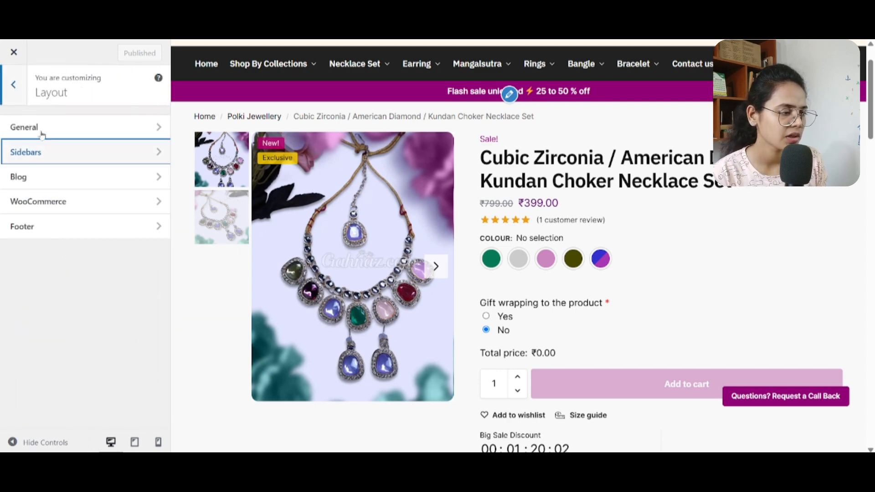
Step: Open the Blog layout settings, review the Blog Layout and Single Post Layout options, and return to the Layout sections
{"action": "left_click", "coordinate": [77, 197]}
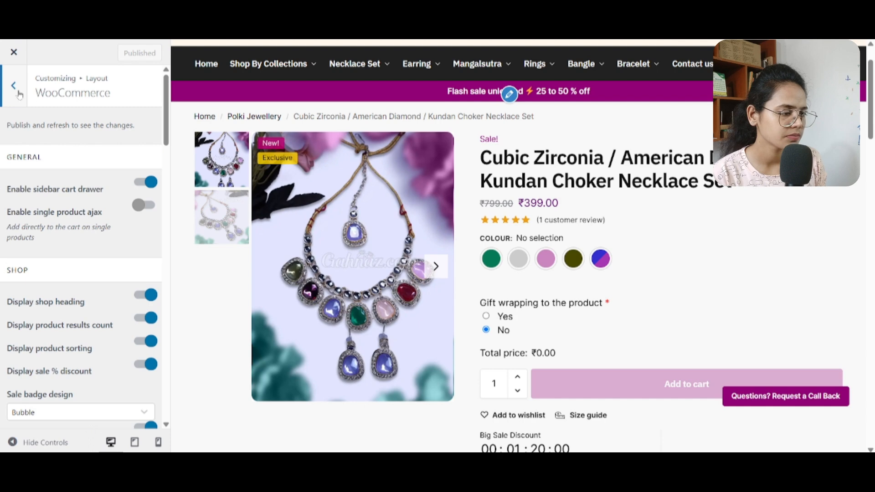
{"action": "left_click", "coordinate": [20, 92]}
{"action": "left_click", "coordinate": [91, 175]}
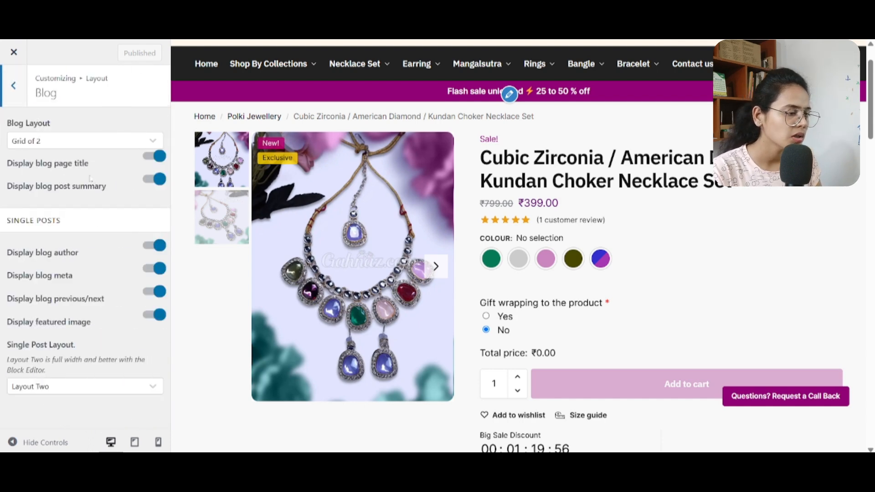
{"action": "left_click", "coordinate": [82, 144]}
{"action": "left_click", "coordinate": [82, 145]}
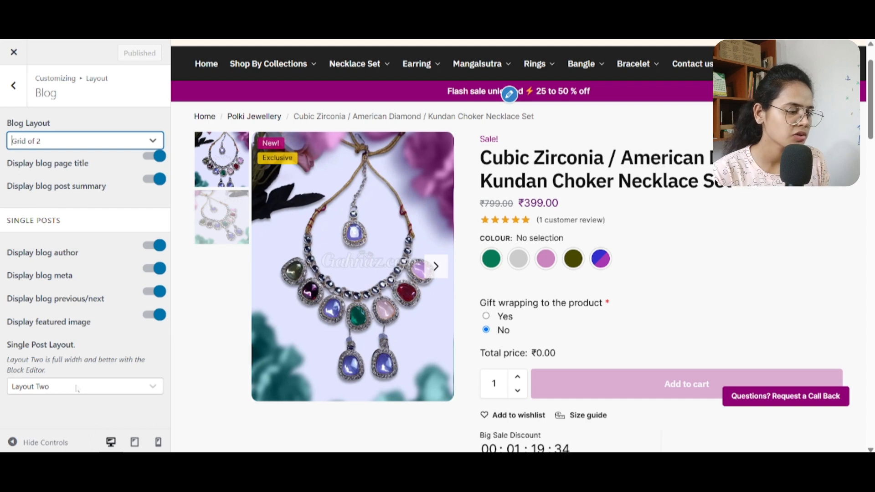
{"action": "left_click", "coordinate": [79, 387]}
{"action": "left_click", "coordinate": [78, 387]}
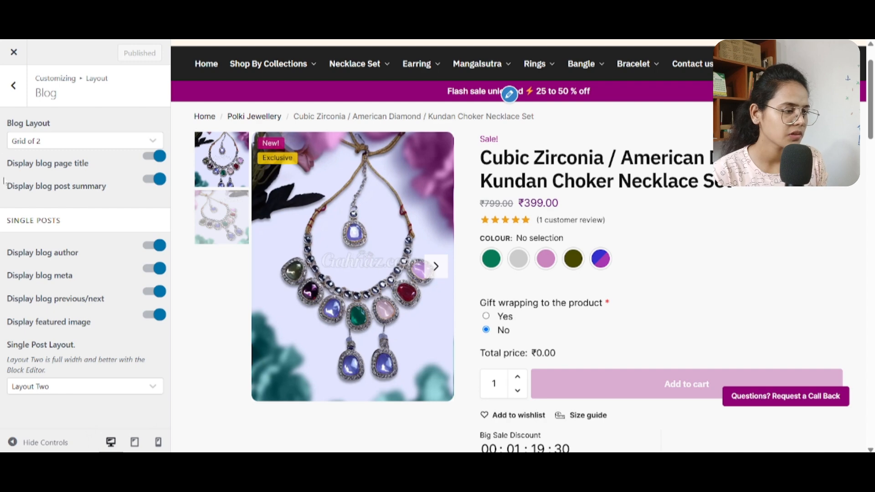
{"action": "left_click", "coordinate": [26, 96]}
Step: Open the WooCommerce layout settings and view the sidebar cart drawer in the store preview, closing it again
{"action": "left_click", "coordinate": [62, 200]}
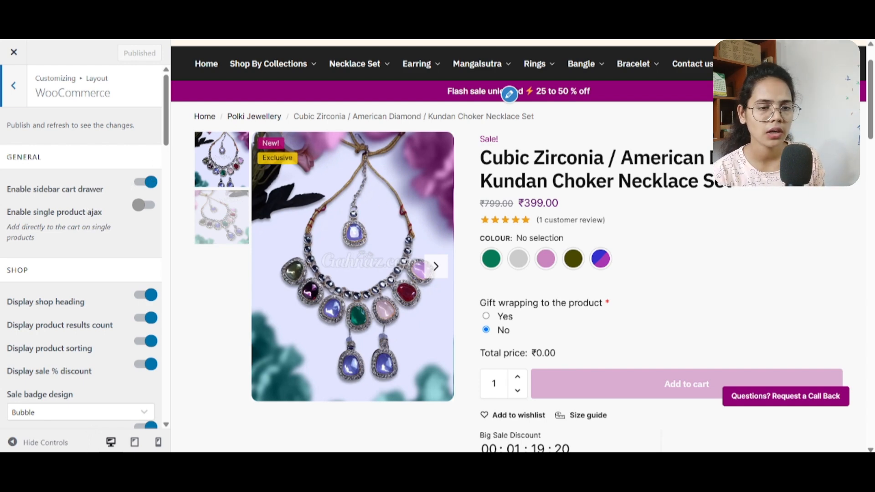
{"action": "left_click", "coordinate": [834, 64]}
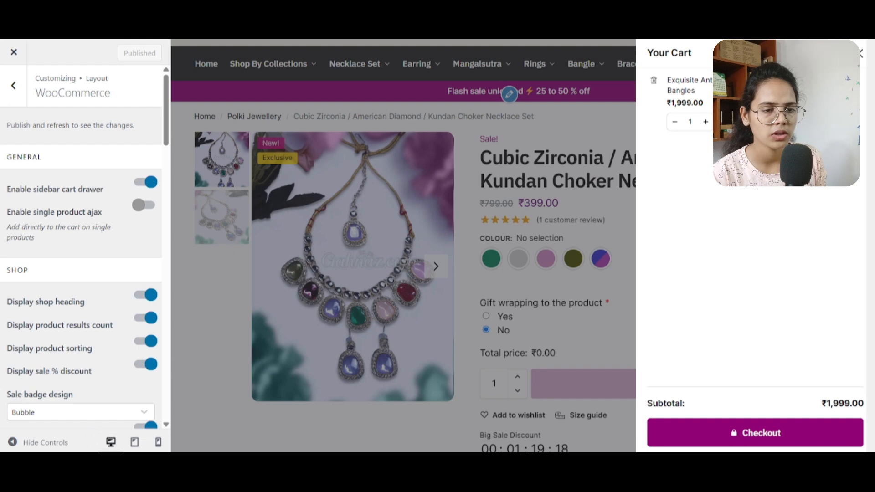
{"action": "left_click", "coordinate": [857, 54]}
Step: Preview the American Diamond / AD Necklace Set category and compare its product cards with the Shop display, sale badge and button options
{"action": "scroll", "coordinate": [42, 262], "scroll_direction": "down", "scroll_amount": 3}
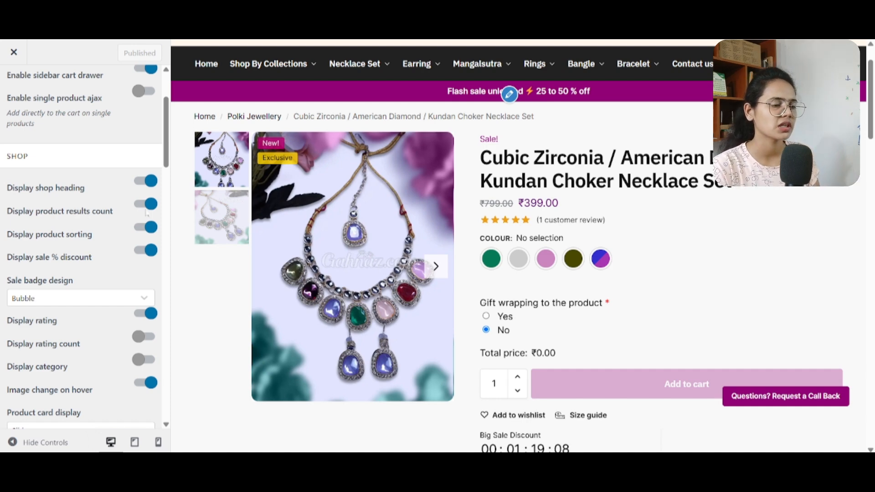
{"action": "mouse_move", "coordinate": [329, 72]}
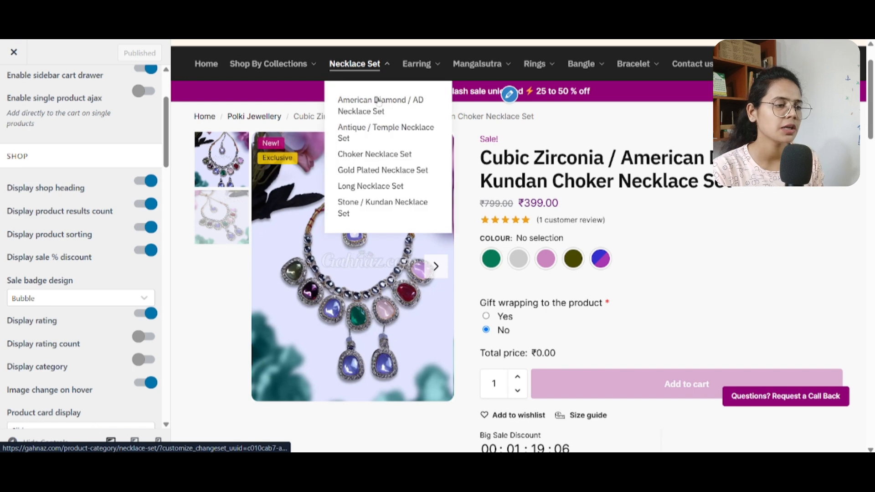
{"action": "left_click", "coordinate": [384, 113]}
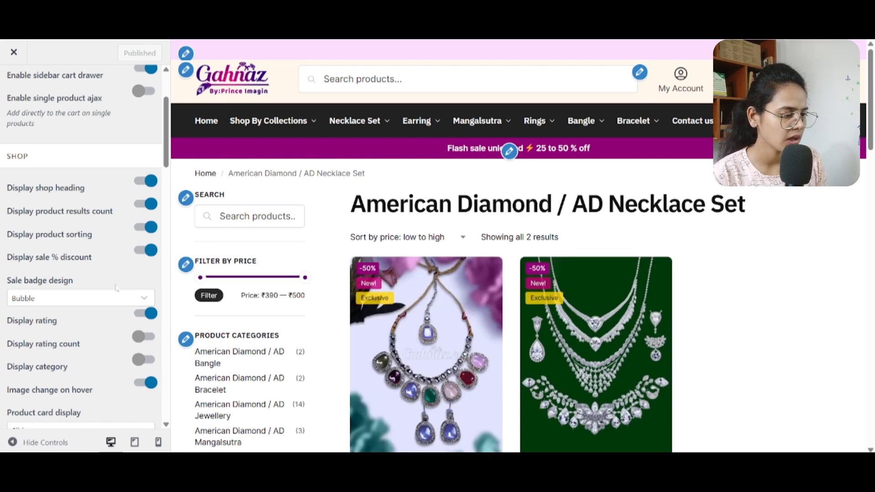
{"action": "scroll", "coordinate": [114, 288], "scroll_direction": "down", "scroll_amount": 2}
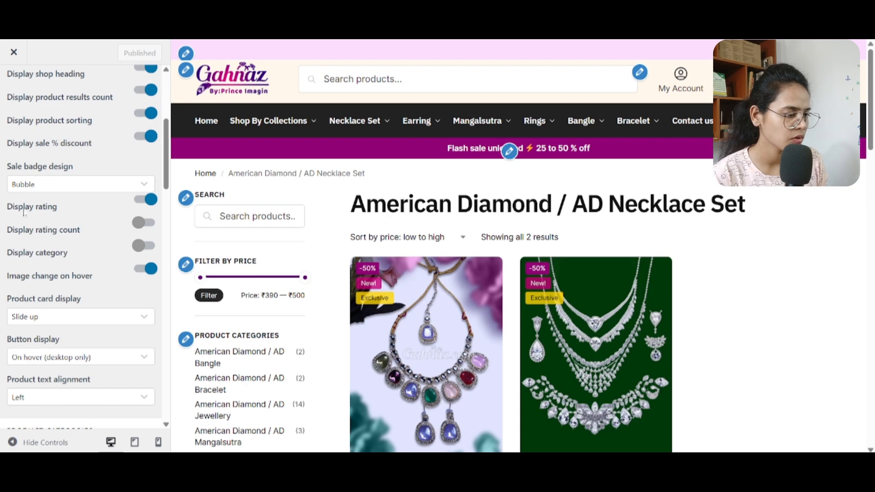
{"action": "scroll", "coordinate": [392, 292], "scroll_direction": "down", "scroll_amount": 4}
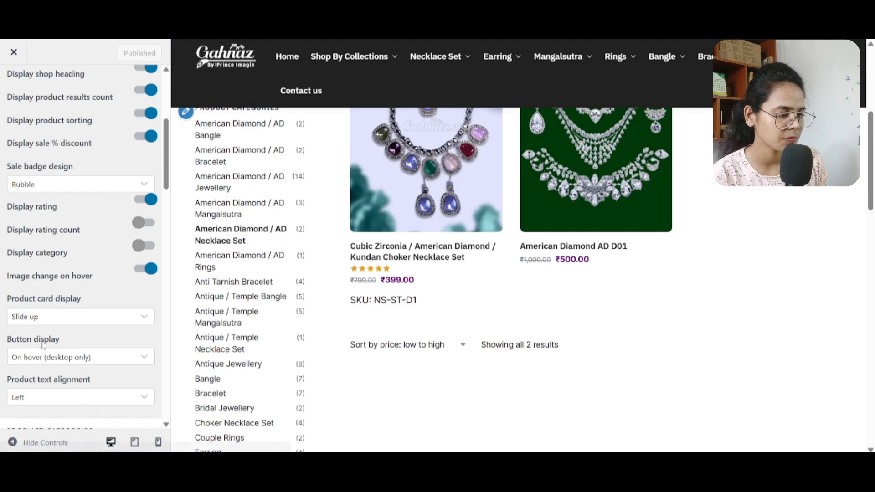
{"action": "scroll", "coordinate": [64, 309], "scroll_direction": "down", "scroll_amount": 2}
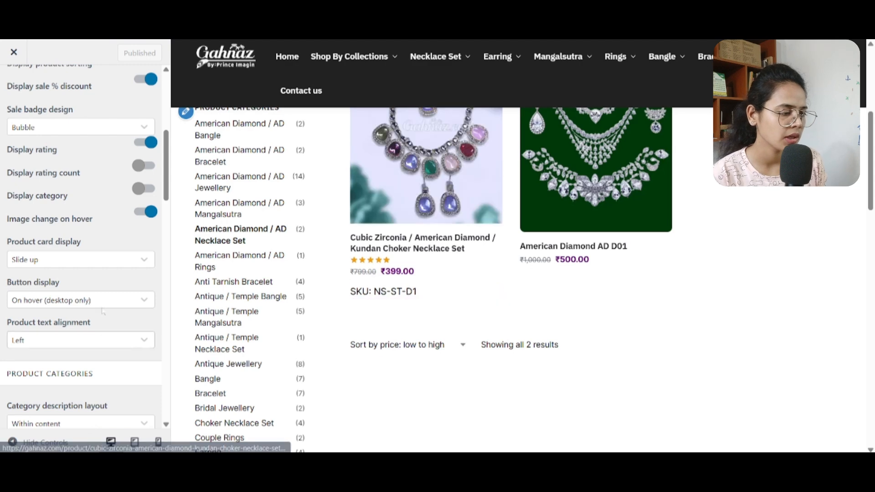
Step: Review the product text alignment and Product Categories settings, including the available category description layouts
{"action": "scroll", "coordinate": [106, 332], "scroll_direction": "down", "scroll_amount": 3}
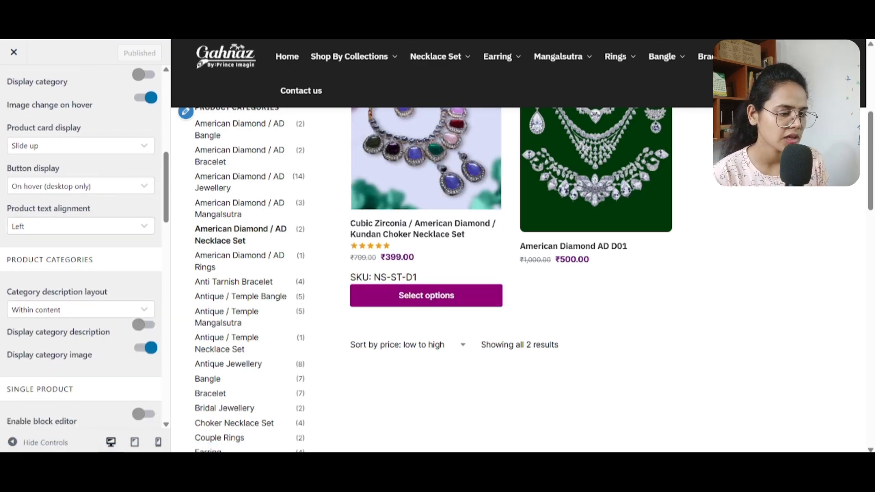
{"action": "scroll", "coordinate": [48, 318], "scroll_direction": "down", "scroll_amount": 3}
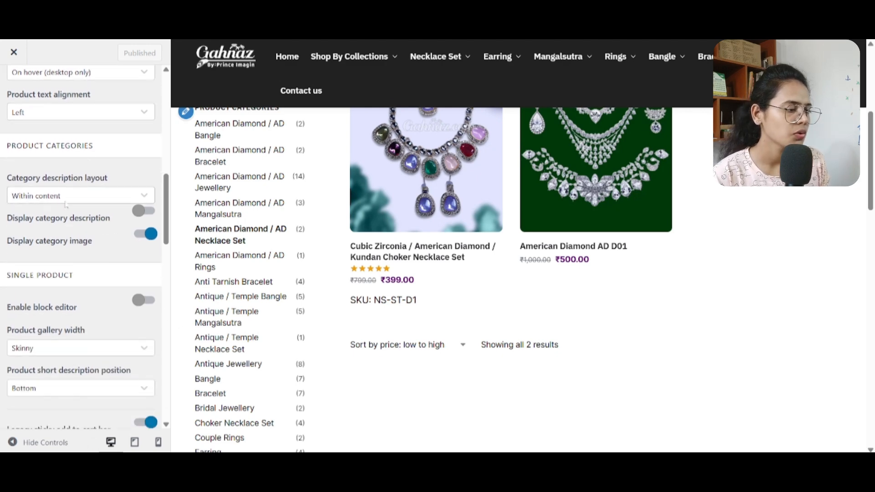
{"action": "left_click", "coordinate": [90, 199]}
{"action": "left_click", "coordinate": [90, 200]}
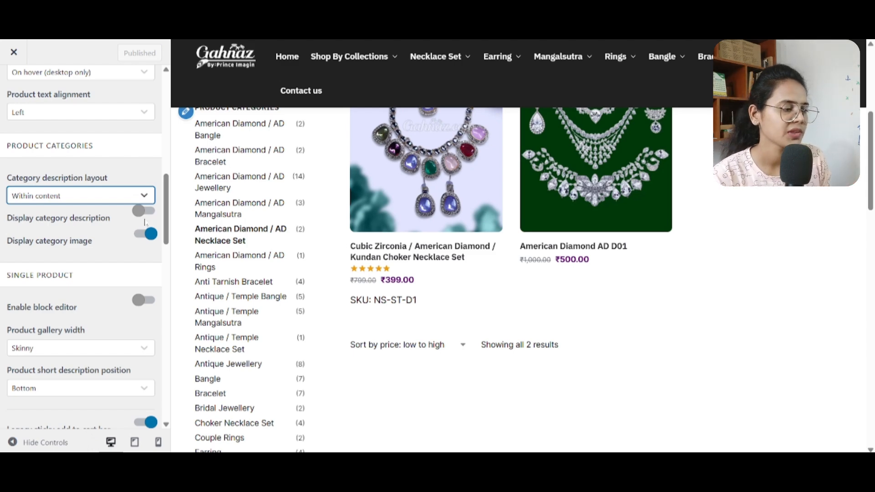
Step: Preview the Cubic Zirconia / American Diamond / Kundan Choker Necklace Set product and check the available product gallery widths
{"action": "scroll", "coordinate": [145, 222], "scroll_direction": "down", "scroll_amount": 3}
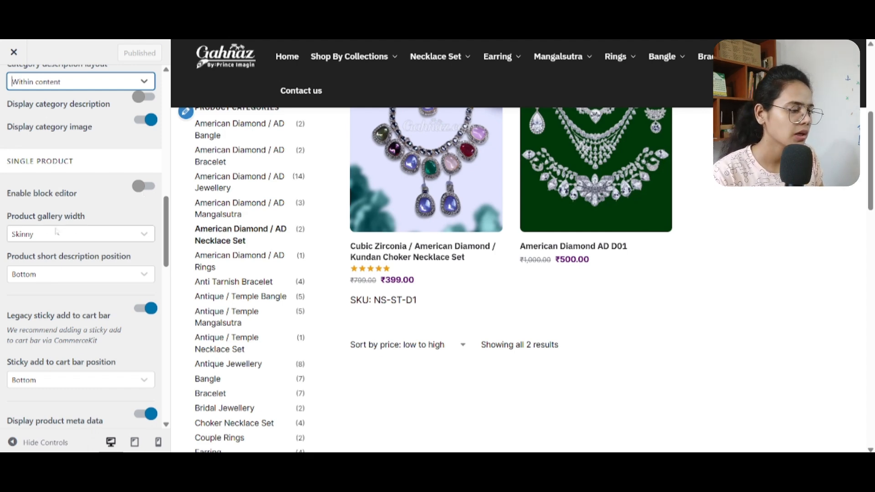
{"action": "left_click", "coordinate": [420, 179]}
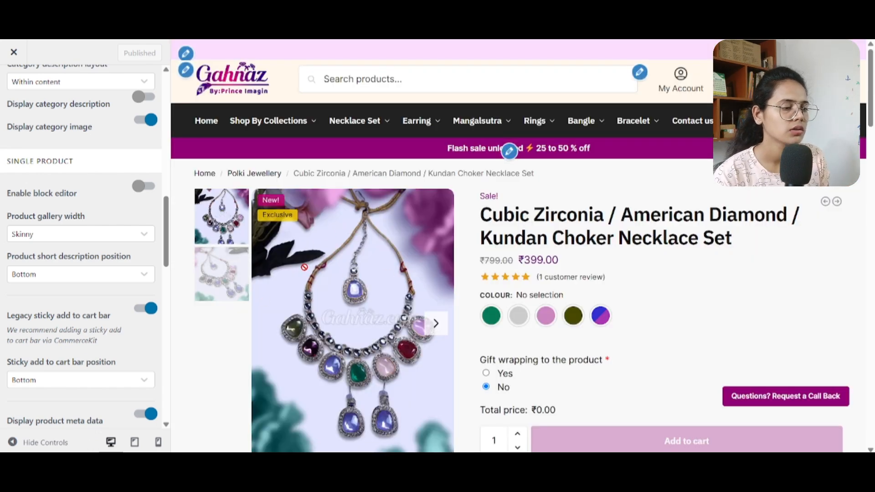
{"action": "scroll", "coordinate": [304, 264], "scroll_direction": "down", "scroll_amount": 3}
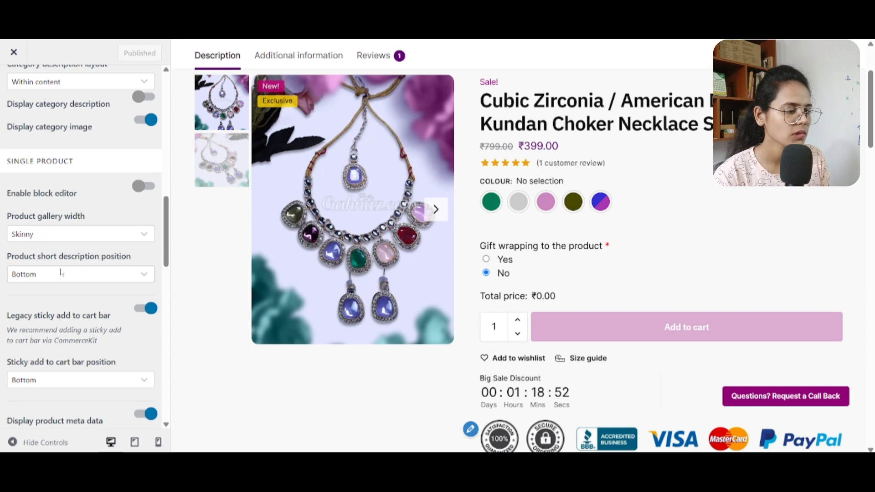
{"action": "left_click", "coordinate": [70, 234]}
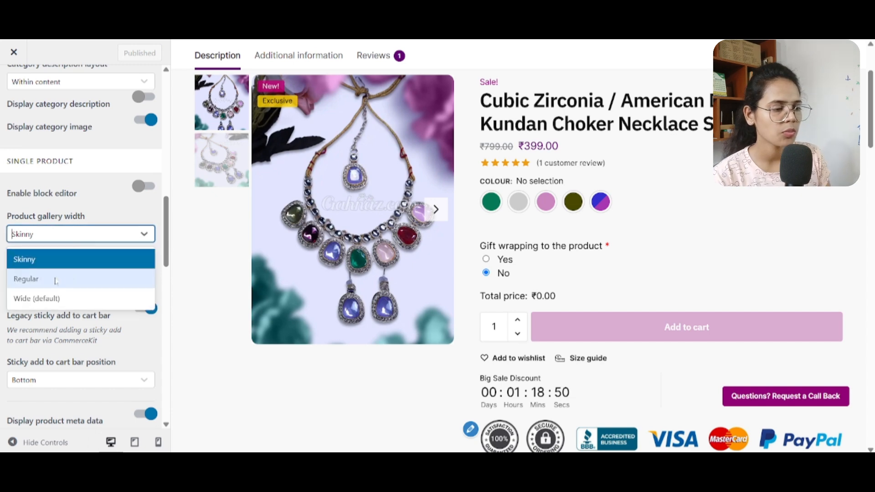
{"action": "left_click", "coordinate": [108, 210]}
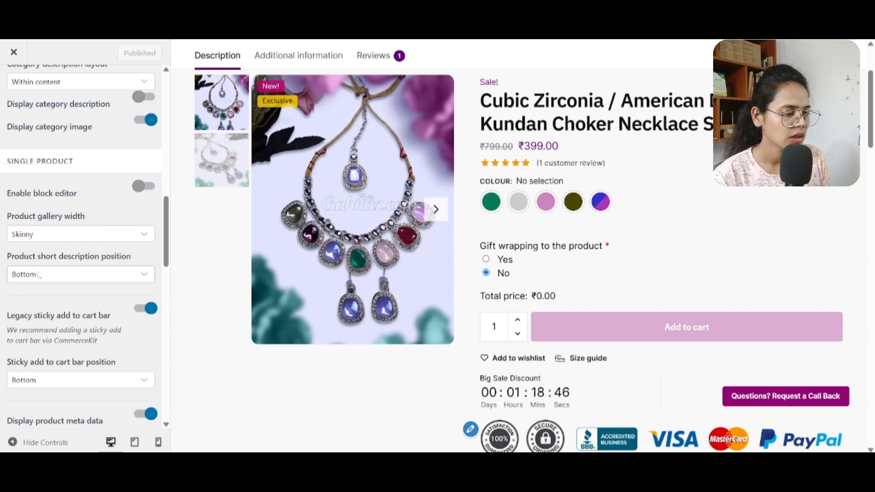
Step: Check the product short description position options against the description's placement on the previewed product page
{"action": "left_click", "coordinate": [105, 274]}
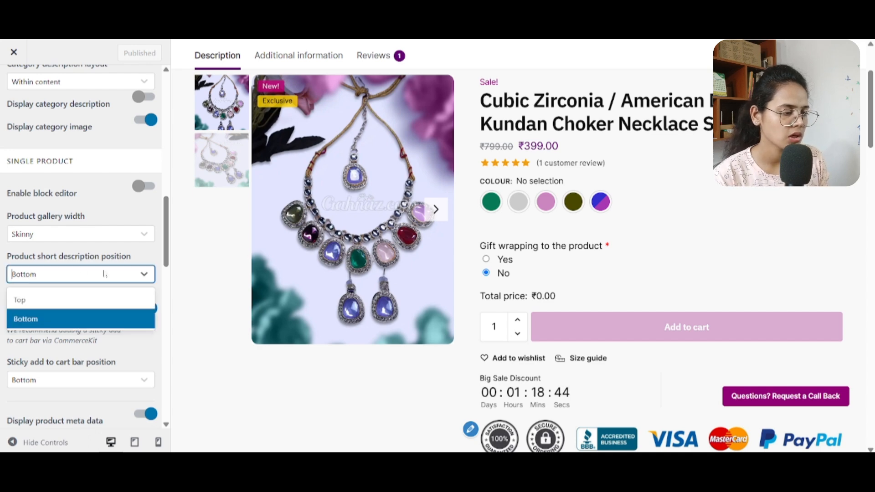
{"action": "scroll", "coordinate": [626, 303], "scroll_direction": "down", "scroll_amount": 3}
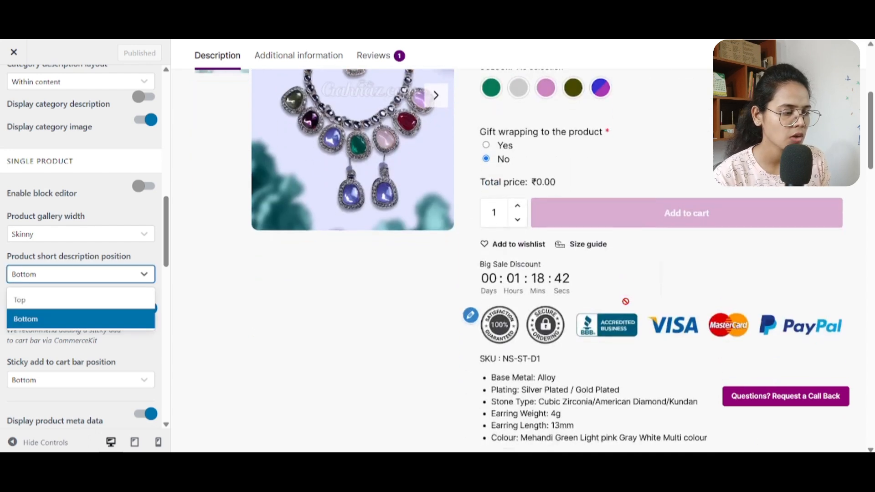
{"action": "scroll", "coordinate": [626, 301], "scroll_direction": "down", "scroll_amount": 2}
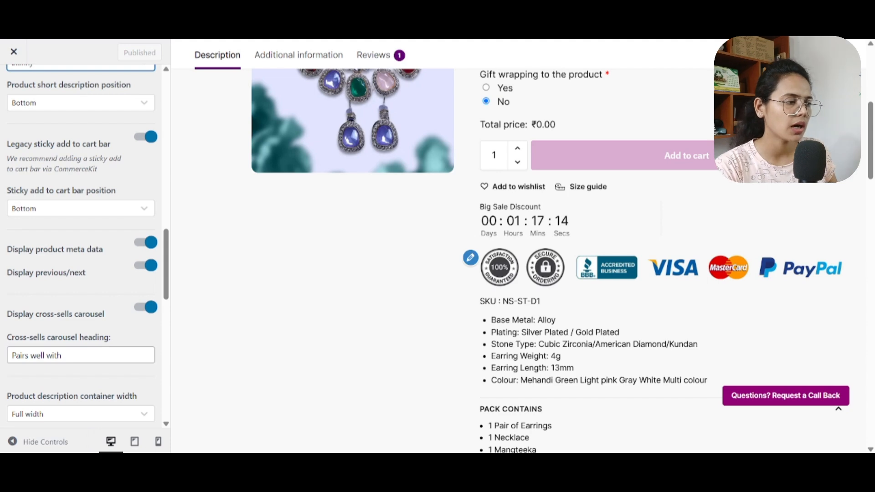
Step: Set the sticky add to cart bar position to Top in the Single Product settings
{"action": "scroll", "coordinate": [401, 272], "scroll_direction": "down", "scroll_amount": 3}
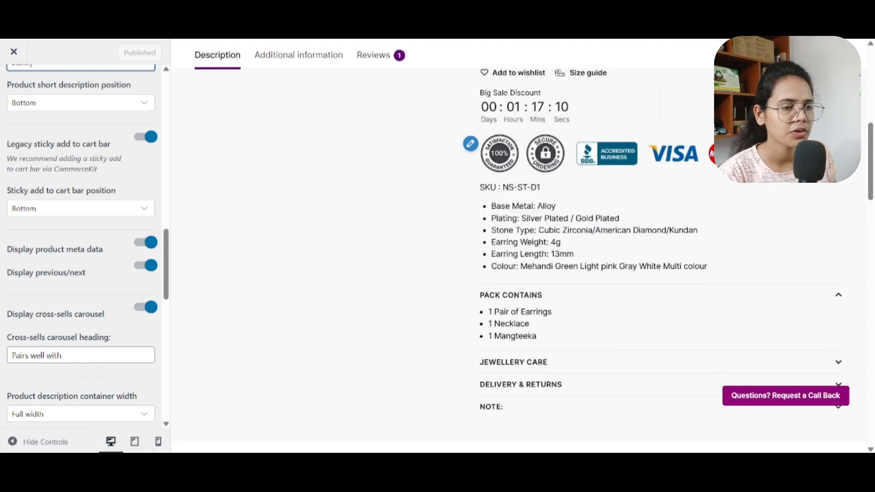
{"action": "left_click", "coordinate": [89, 216]}
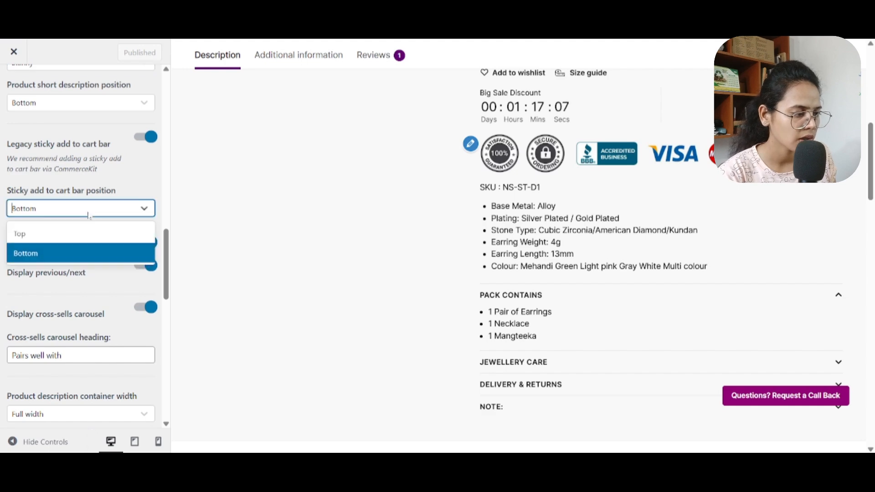
{"action": "left_click", "coordinate": [47, 240]}
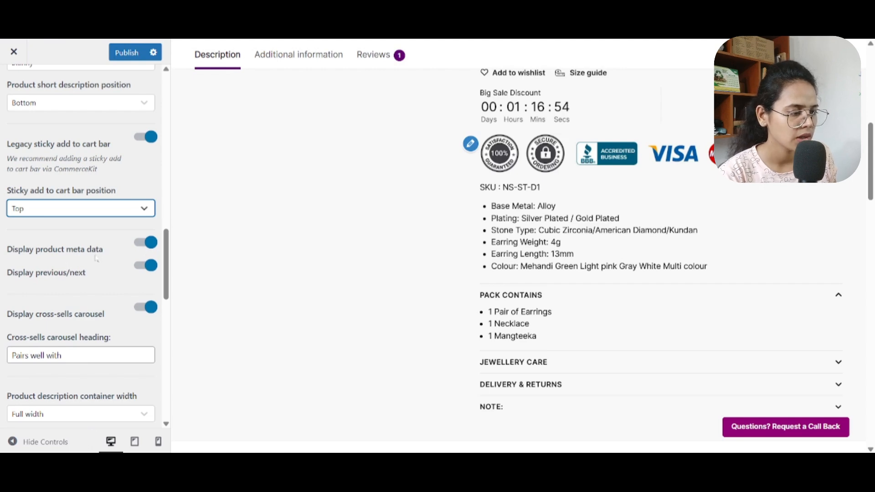
Step: Examine the previewed product page's description, meta data and related products, and return to the start of the page
{"action": "scroll", "coordinate": [356, 297], "scroll_direction": "down", "scroll_amount": 10}
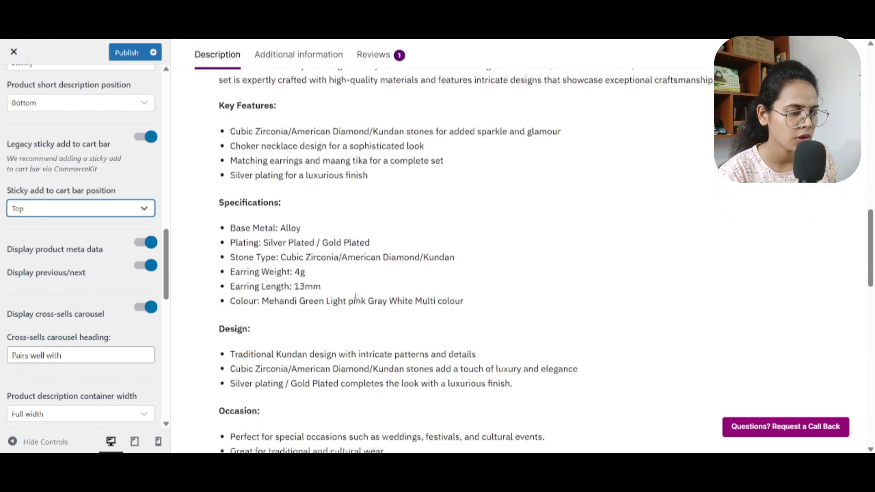
{"action": "scroll", "coordinate": [356, 297], "scroll_direction": "down", "scroll_amount": 5}
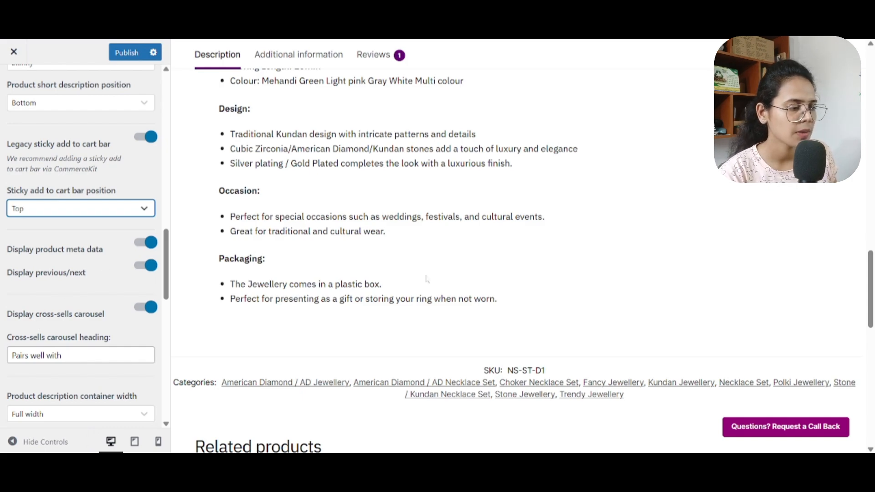
{"action": "scroll", "coordinate": [428, 279], "scroll_direction": "down", "scroll_amount": 4}
{"action": "scroll", "coordinate": [434, 279], "scroll_direction": "up", "scroll_amount": 9}
{"action": "scroll", "coordinate": [434, 279], "scroll_direction": "up", "scroll_amount": 10}
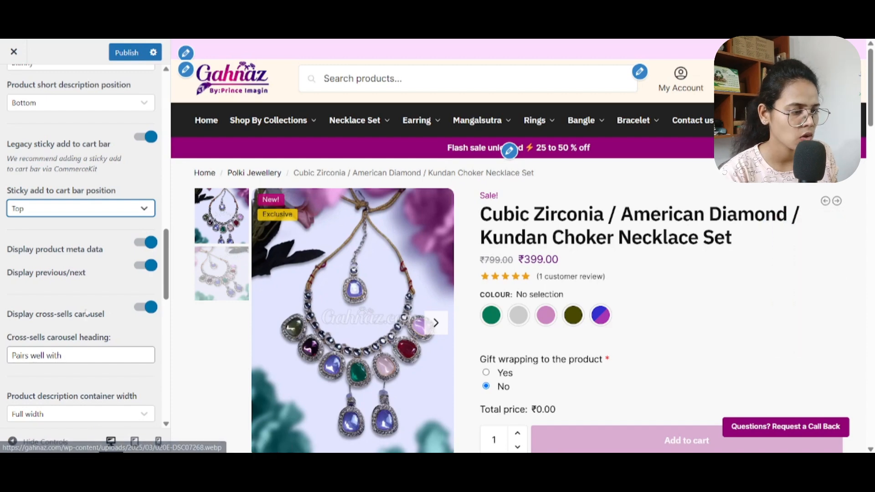
Step: Examine the product page options for the sticky cart bar, cross-sells carousel, description width and floating button against the product preview
{"action": "scroll", "coordinate": [88, 315], "scroll_direction": "down", "scroll_amount": 3}
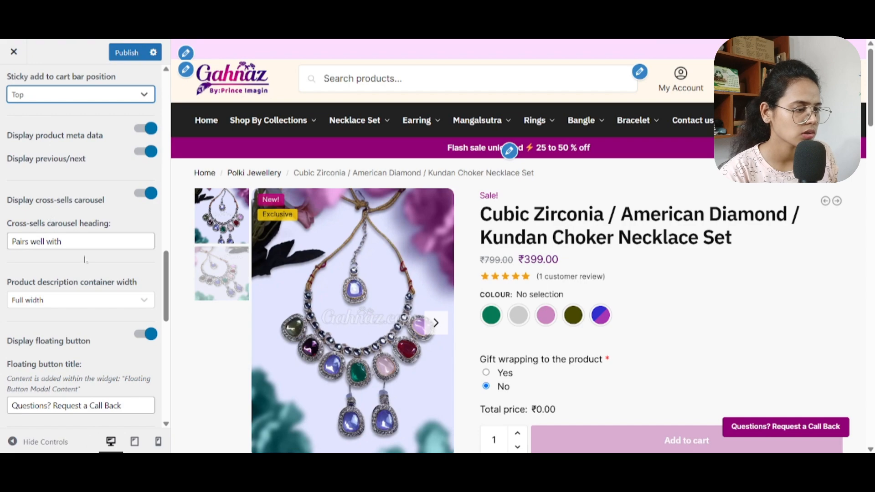
{"action": "scroll", "coordinate": [629, 310], "scroll_direction": "down", "scroll_amount": 10}
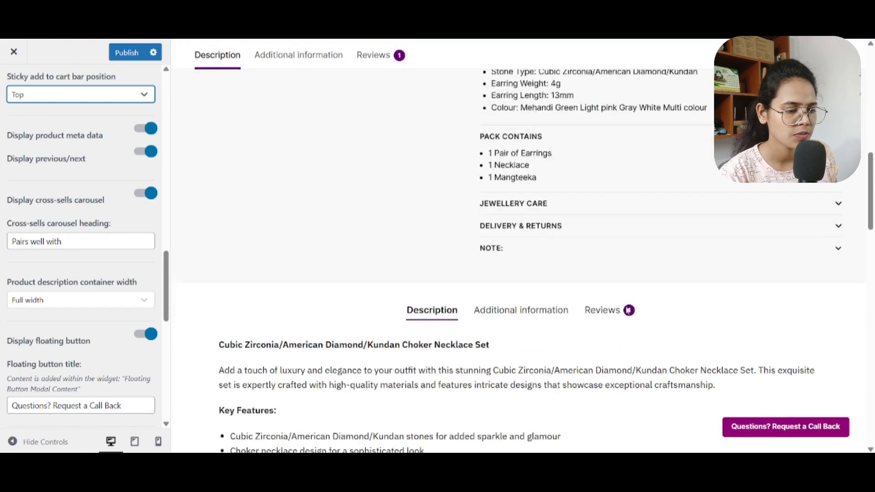
{"action": "scroll", "coordinate": [626, 309], "scroll_direction": "down", "scroll_amount": 15}
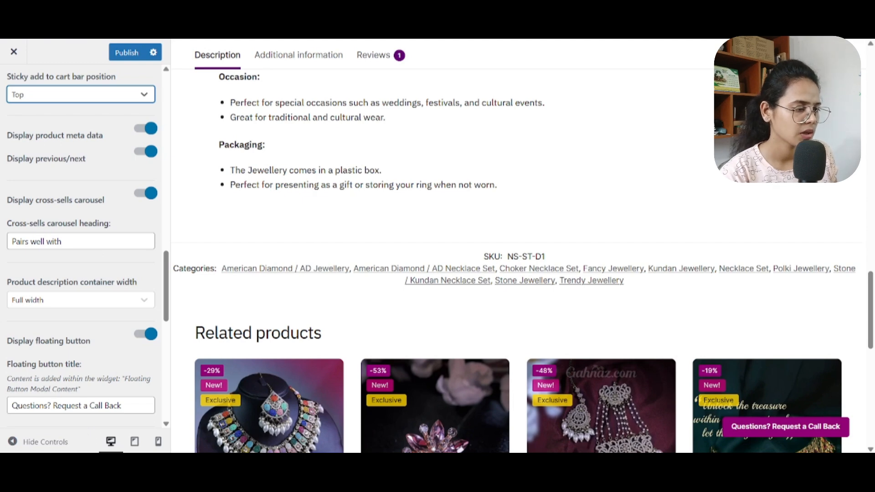
{"action": "triple_click", "coordinate": [86, 241]}
{"action": "scroll", "coordinate": [479, 313], "scroll_direction": "up", "scroll_amount": 15}
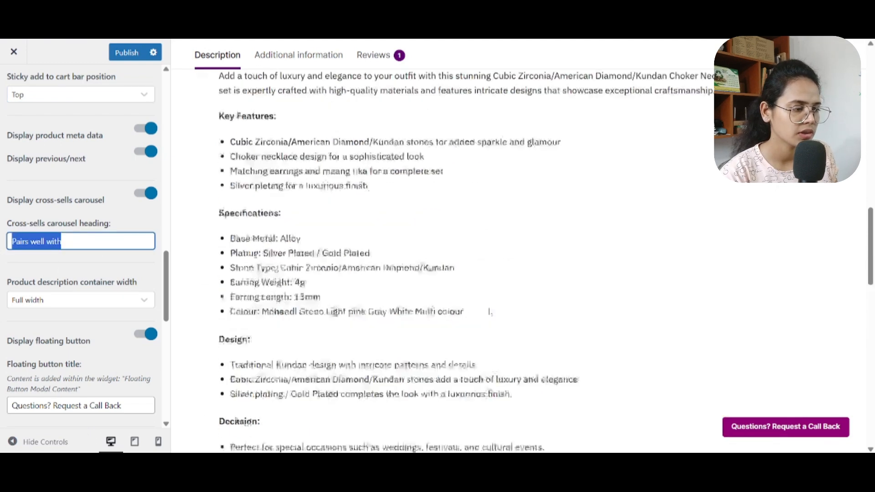
{"action": "scroll", "coordinate": [659, 361], "scroll_direction": "down", "scroll_amount": 3}
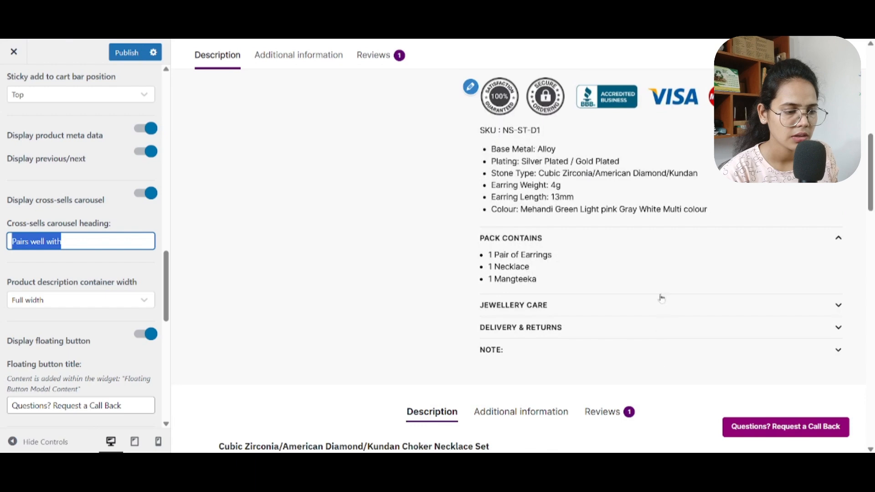
{"action": "scroll", "coordinate": [660, 297], "scroll_direction": "up", "scroll_amount": 3}
{"action": "scroll", "coordinate": [660, 297], "scroll_direction": "down", "scroll_amount": 1}
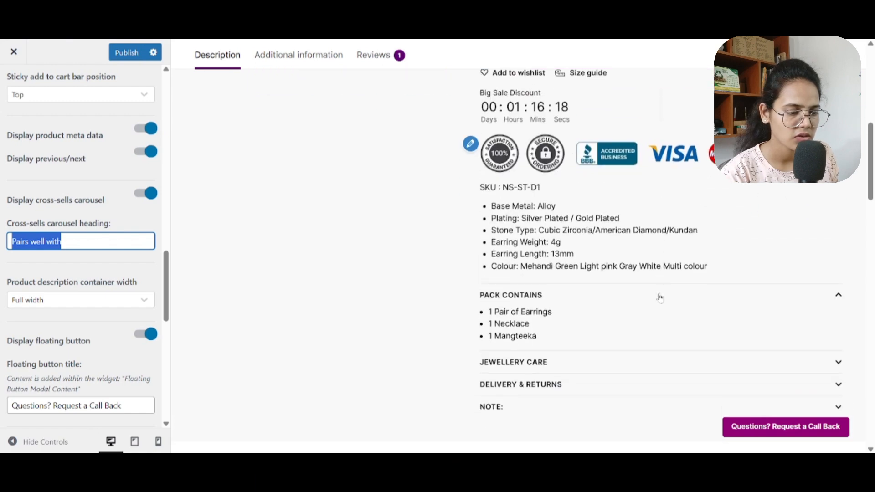
{"action": "scroll", "coordinate": [659, 298], "scroll_direction": "up", "scroll_amount": 4}
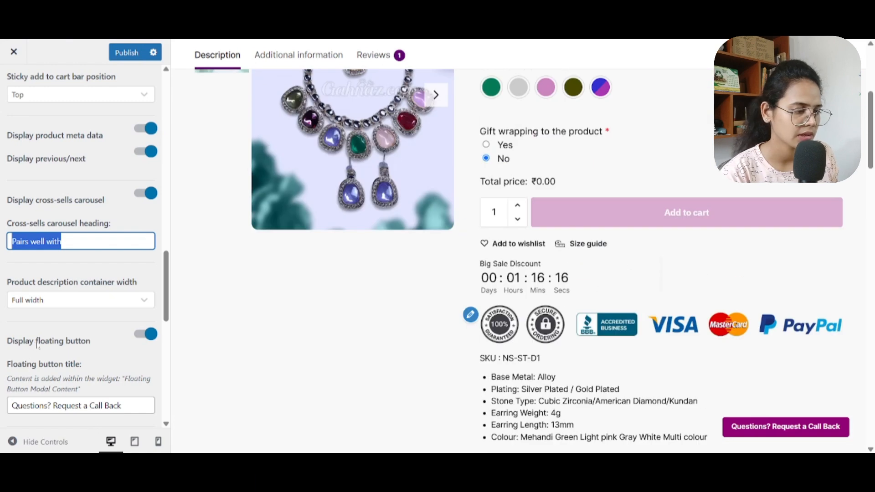
{"action": "scroll", "coordinate": [38, 345], "scroll_direction": "down", "scroll_amount": 1}
{"action": "scroll", "coordinate": [372, 344], "scroll_direction": "down", "scroll_amount": 5}
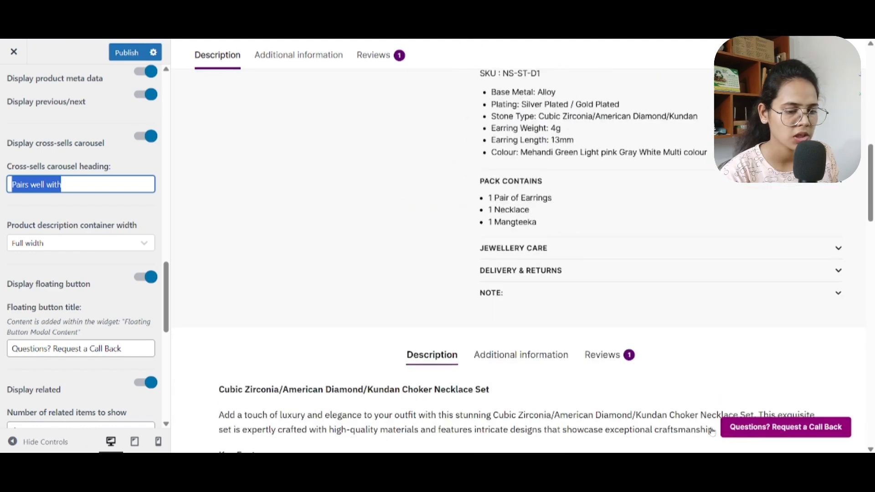
{"action": "scroll", "coordinate": [111, 334], "scroll_direction": "down", "scroll_amount": 3}
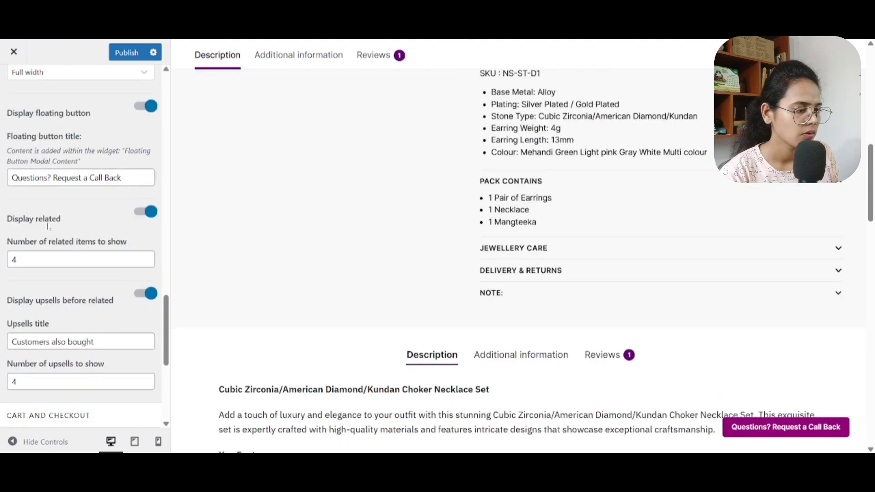
Step: Examine the related products and upsells display settings against the related products section of the product page
{"action": "scroll", "coordinate": [324, 227], "scroll_direction": "down", "scroll_amount": 15}
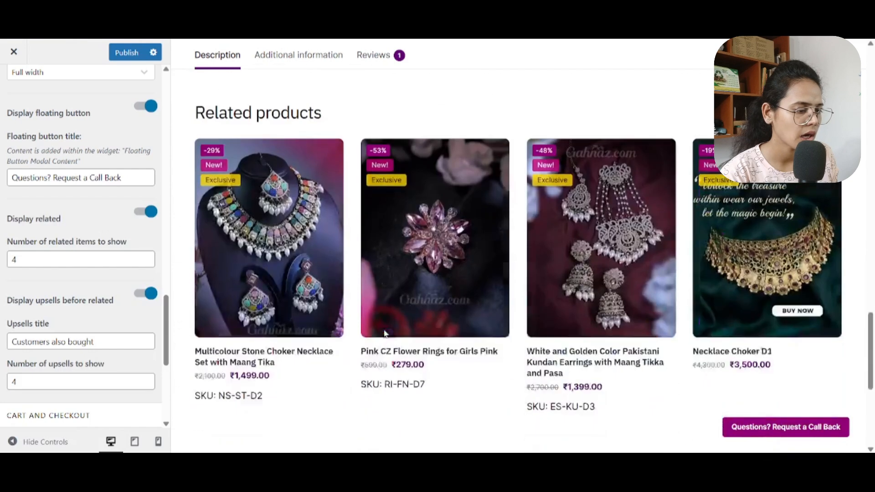
{"action": "double_click", "coordinate": [14, 259]}
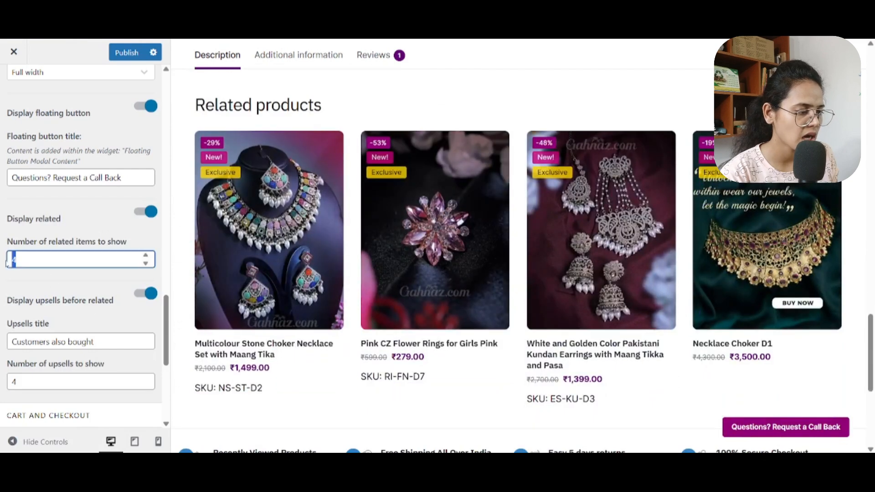
{"action": "scroll", "coordinate": [63, 301], "scroll_direction": "down", "scroll_amount": 4}
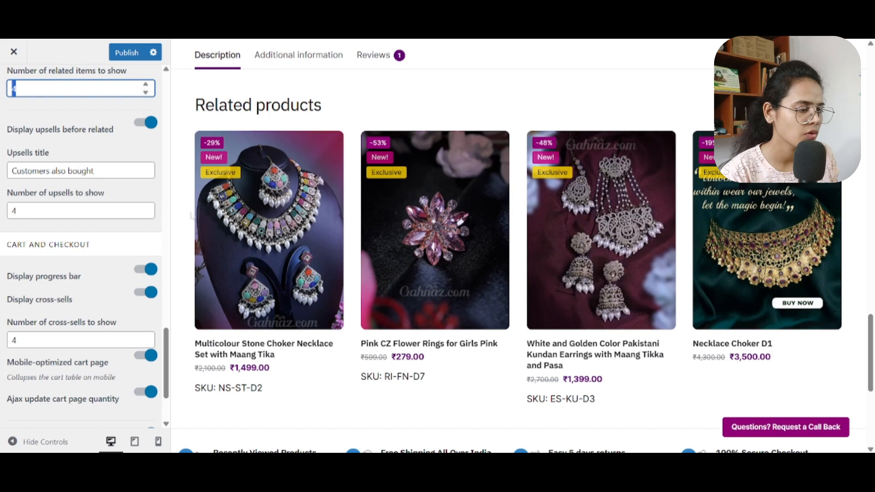
{"action": "key", "text": "Tab"}
{"action": "key", "text": "Tab"}
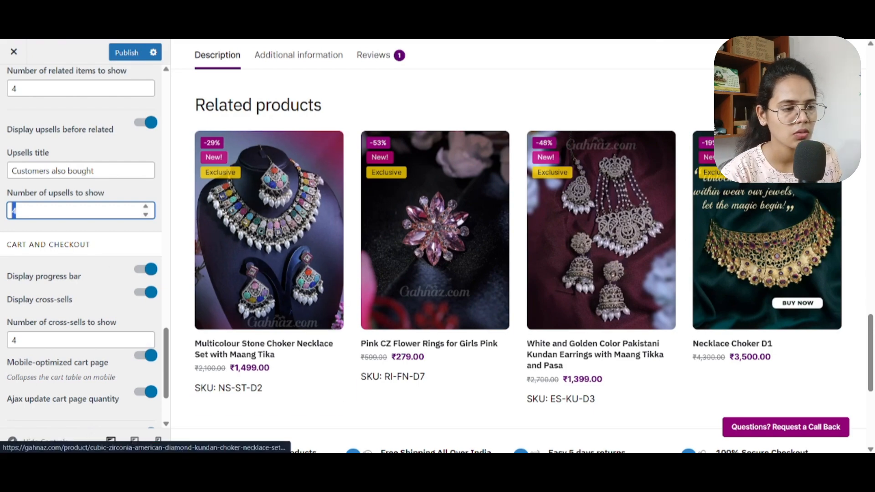
Step: Open the store cart in the preview and proceed to the checkout page
{"action": "scroll", "coordinate": [455, 282], "scroll_direction": "up", "scroll_amount": 20}
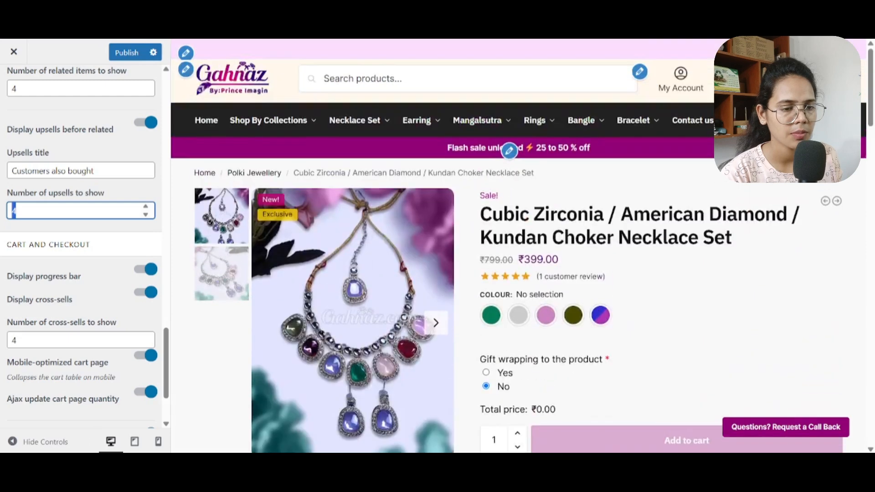
{"action": "left_click", "coordinate": [827, 120]}
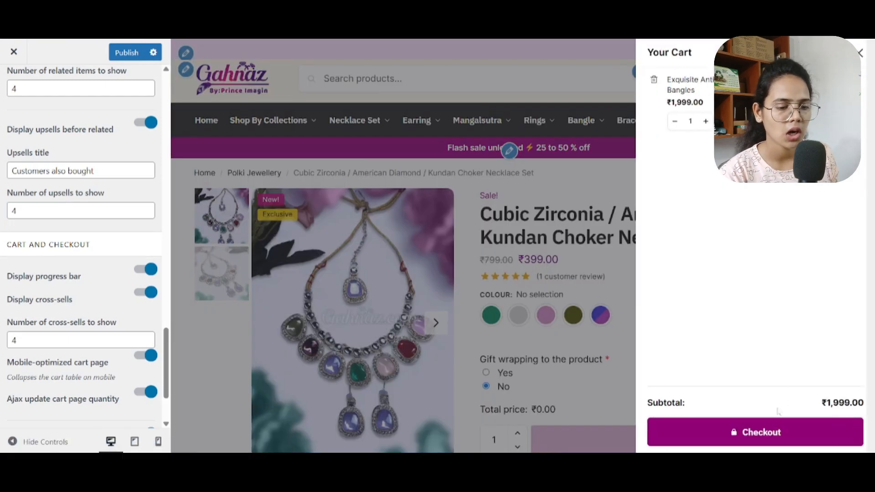
{"action": "left_click", "coordinate": [770, 432]}
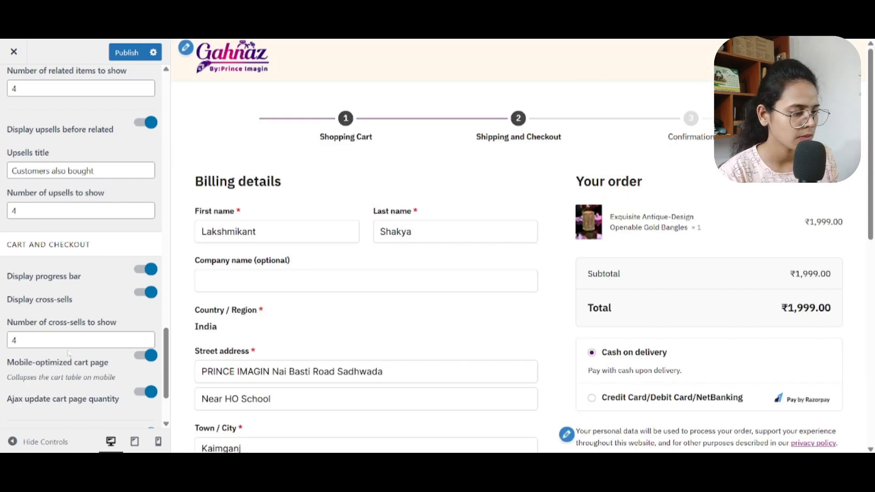
Step: Examine the cart and checkout settings, including the progress bar and cross-sells options, against the checkout page
{"action": "scroll", "coordinate": [87, 299], "scroll_direction": "down", "scroll_amount": 2}
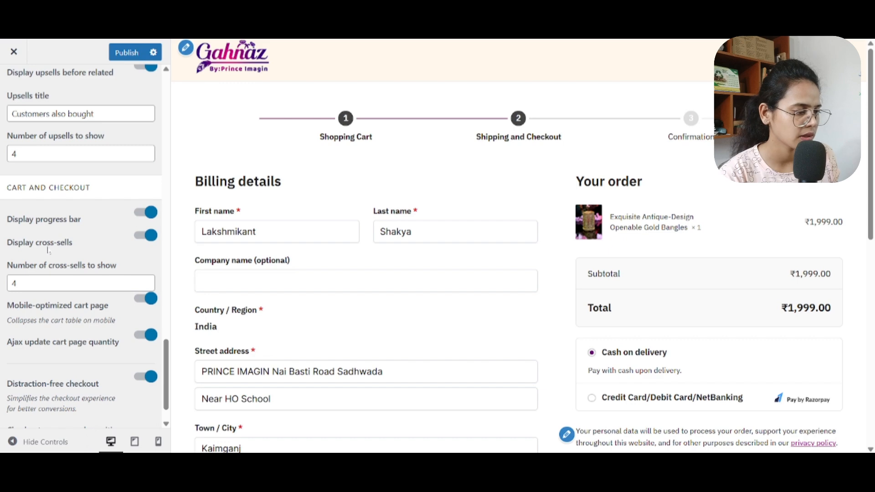
{"action": "scroll", "coordinate": [640, 360], "scroll_direction": "down", "scroll_amount": 3}
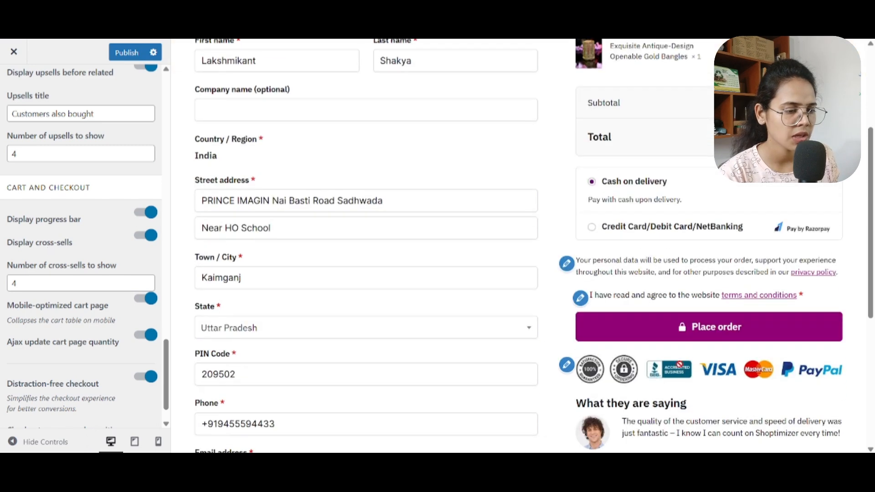
{"action": "left_click_drag", "start_coordinate": [30, 284], "coordinate": [2, 296]}
{"action": "scroll", "coordinate": [427, 270], "scroll_direction": "down", "scroll_amount": 1}
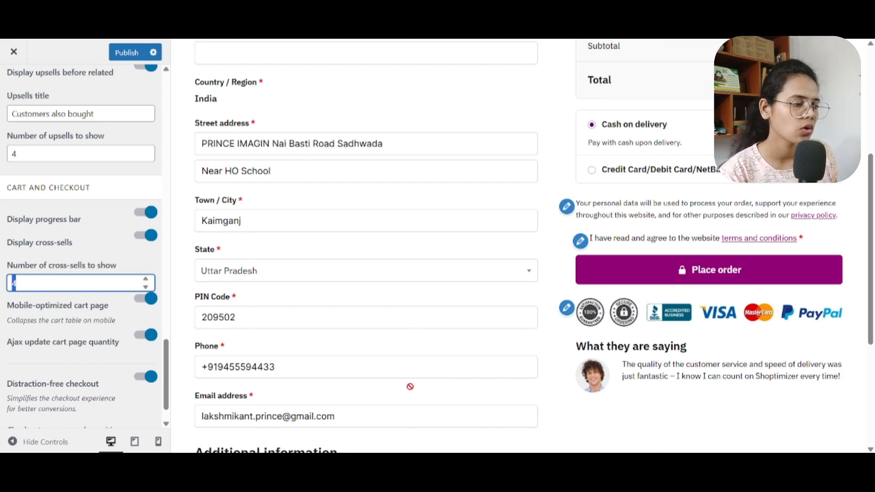
{"action": "scroll", "coordinate": [716, 216], "scroll_direction": "up", "scroll_amount": 1}
{"action": "scroll", "coordinate": [716, 215], "scroll_direction": "up", "scroll_amount": 1}
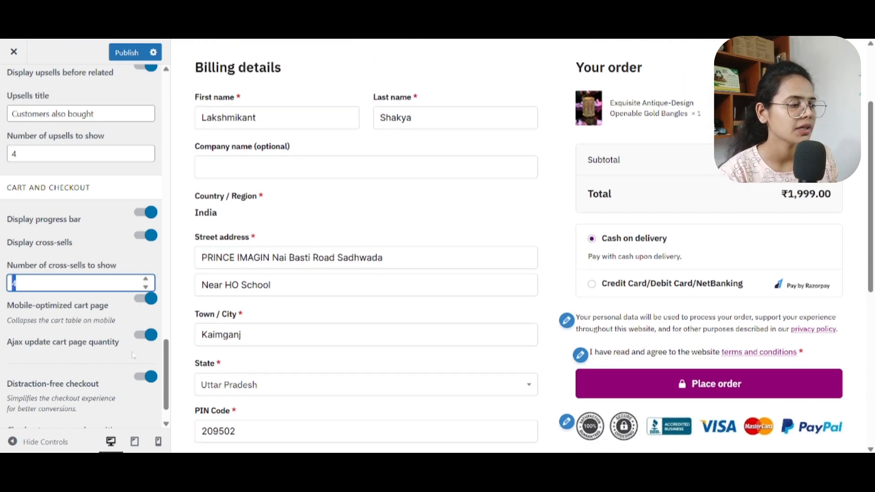
Step: Go back to the Shopping Cart stage and try to raise the gold bangles quantity to 2
{"action": "scroll", "coordinate": [387, 296], "scroll_direction": "up", "scroll_amount": 2}
{"action": "left_click", "coordinate": [345, 140]}
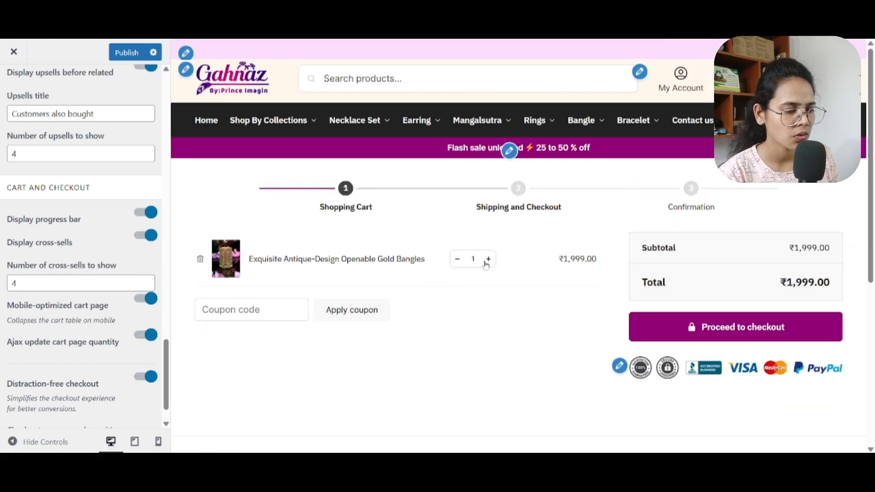
{"action": "left_click", "coordinate": [488, 259]}
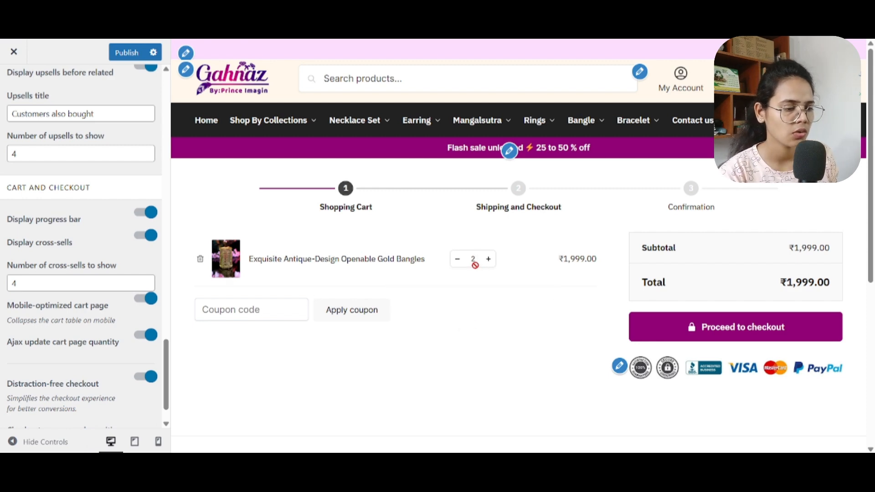
{"action": "left_click", "coordinate": [409, 228]}
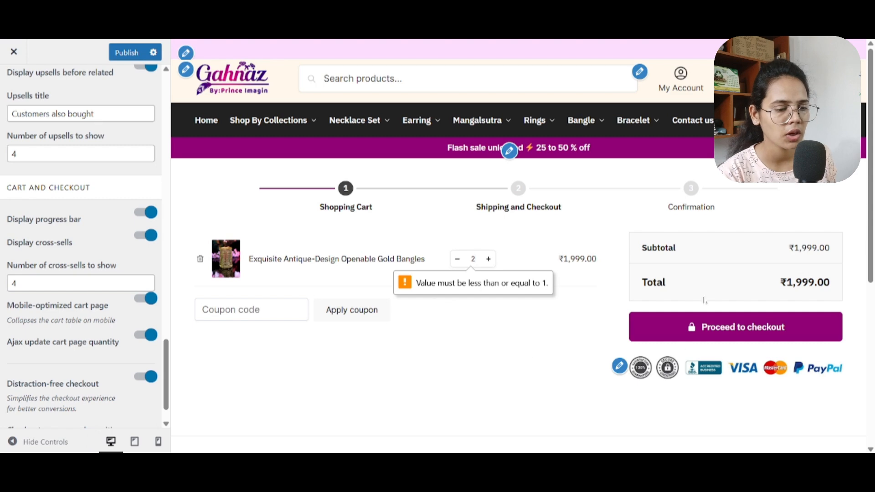
Step: Set the checkout coupon code position to Top and publish the customizer changes
{"action": "scroll", "coordinate": [41, 373], "scroll_direction": "down", "scroll_amount": 1}
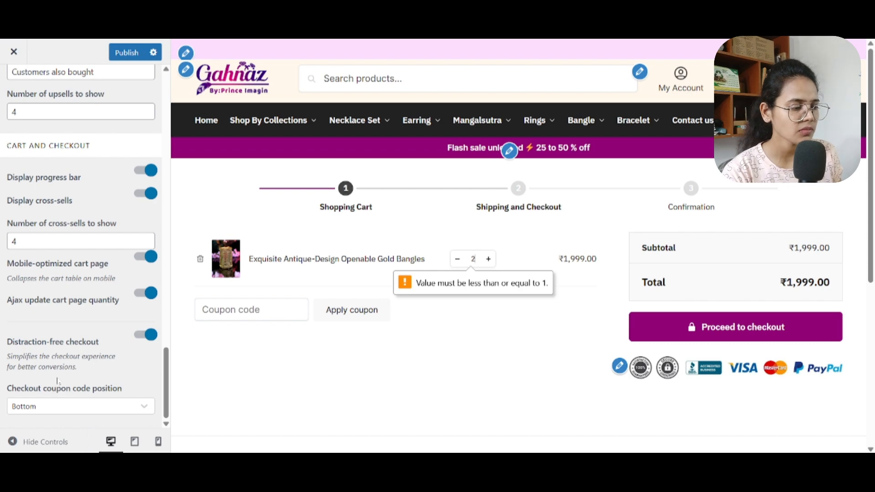
{"action": "left_click", "coordinate": [121, 413]}
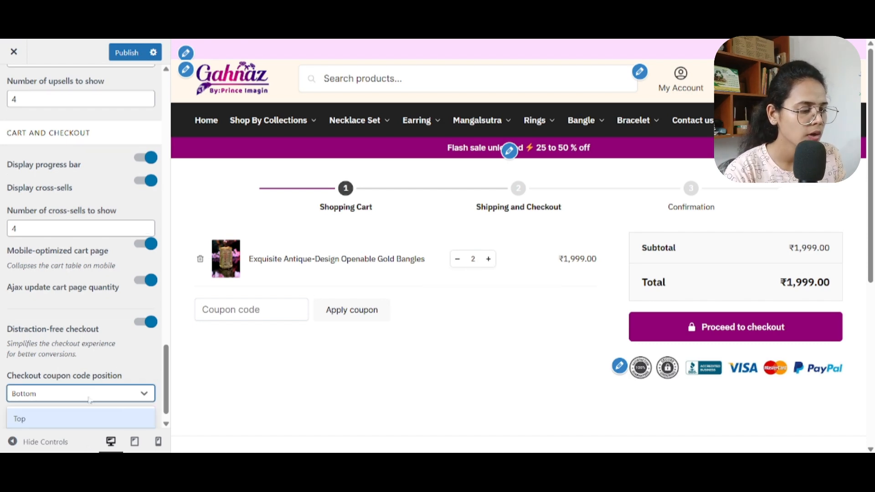
{"action": "scroll", "coordinate": [89, 400], "scroll_direction": "down", "scroll_amount": 1}
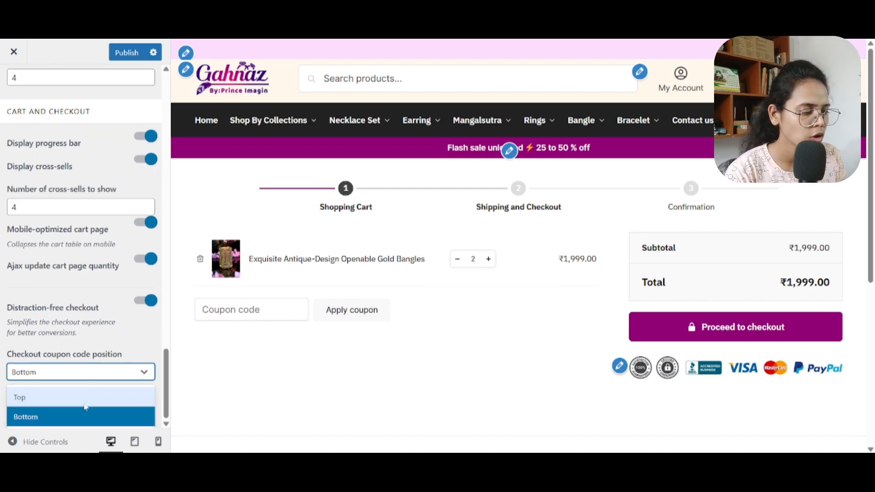
{"action": "left_click", "coordinate": [44, 400]}
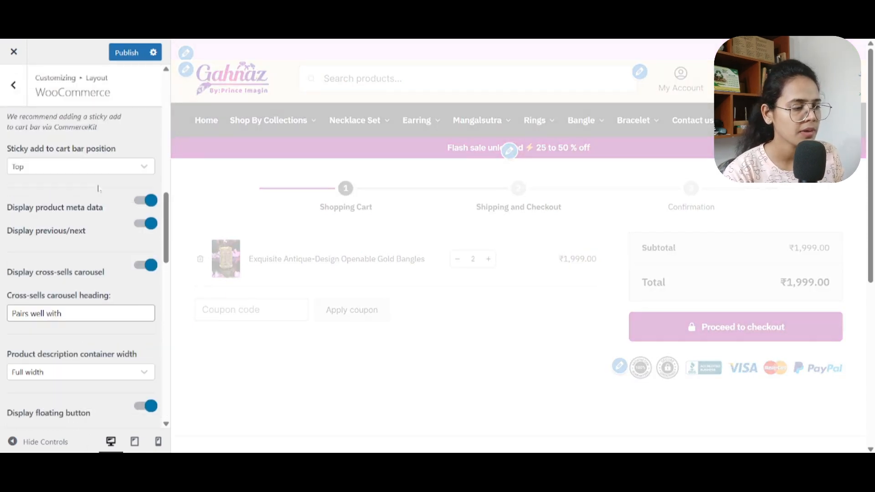
{"action": "left_click", "coordinate": [116, 53]}
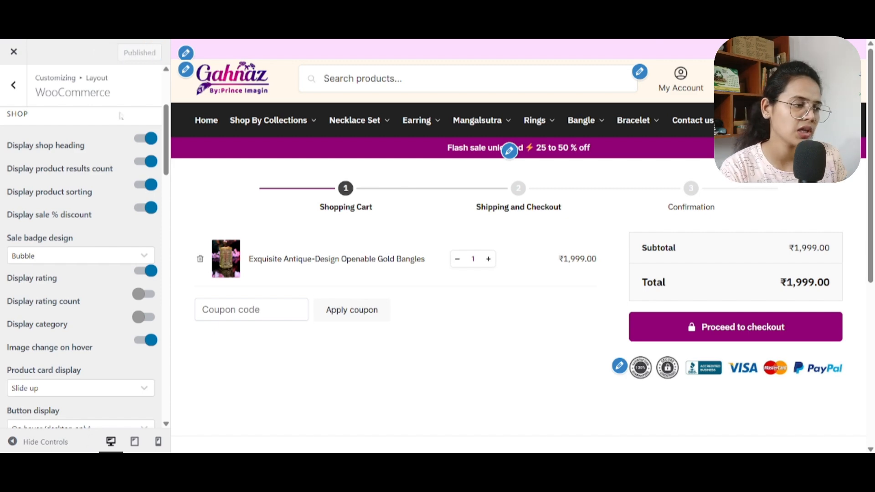
Step: Open the Footer layout settings and review the below content, footer and copyright display options against the page footer
{"action": "left_click", "coordinate": [13, 85]}
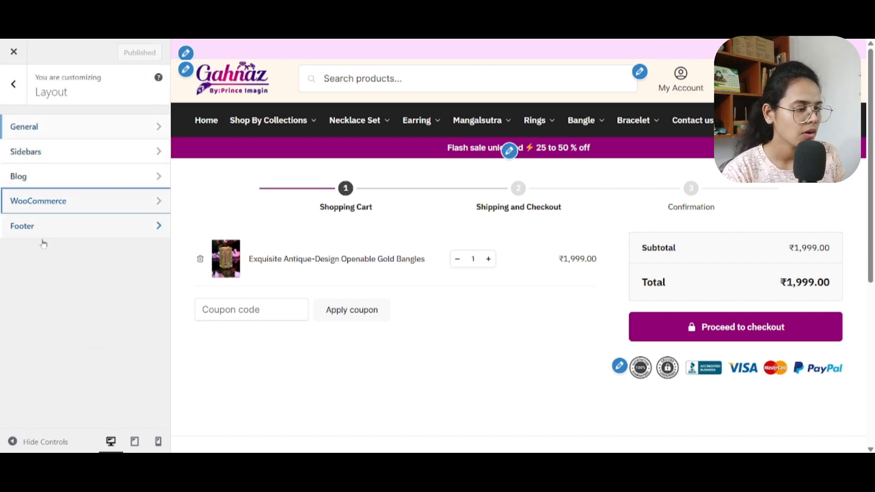
{"action": "left_click", "coordinate": [67, 229]}
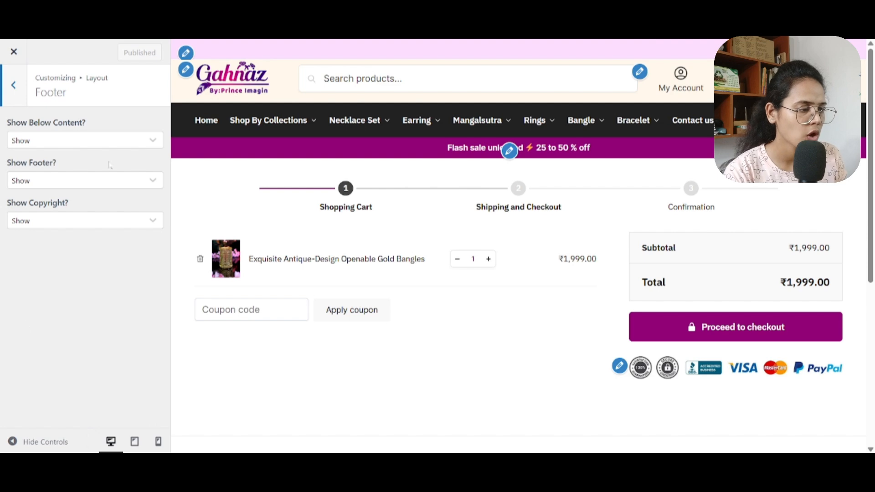
{"action": "scroll", "coordinate": [616, 285], "scroll_direction": "down", "scroll_amount": 10}
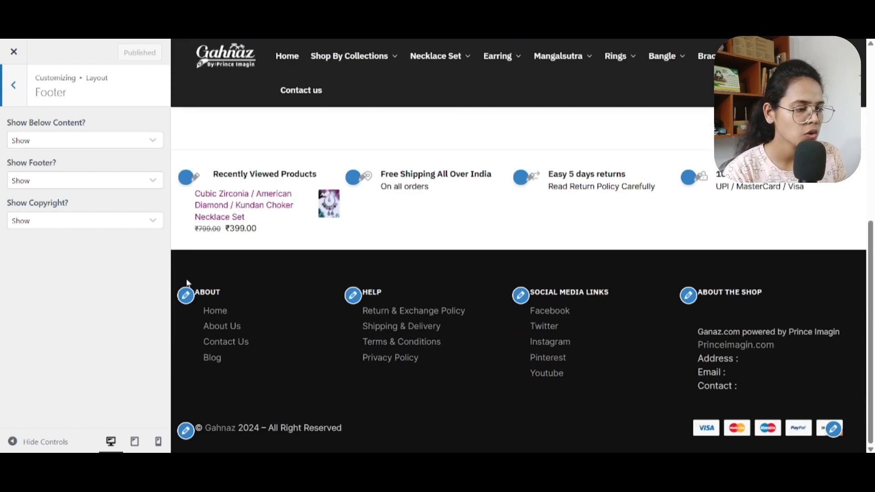
{"action": "left_click", "coordinate": [79, 144]}
{"action": "left_click", "coordinate": [80, 145]}
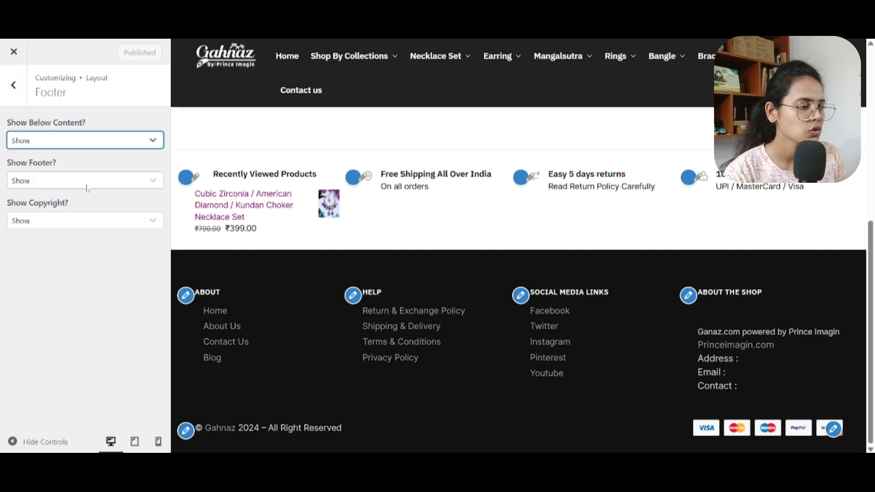
{"action": "left_click", "coordinate": [65, 223]}
{"action": "left_click", "coordinate": [68, 221]}
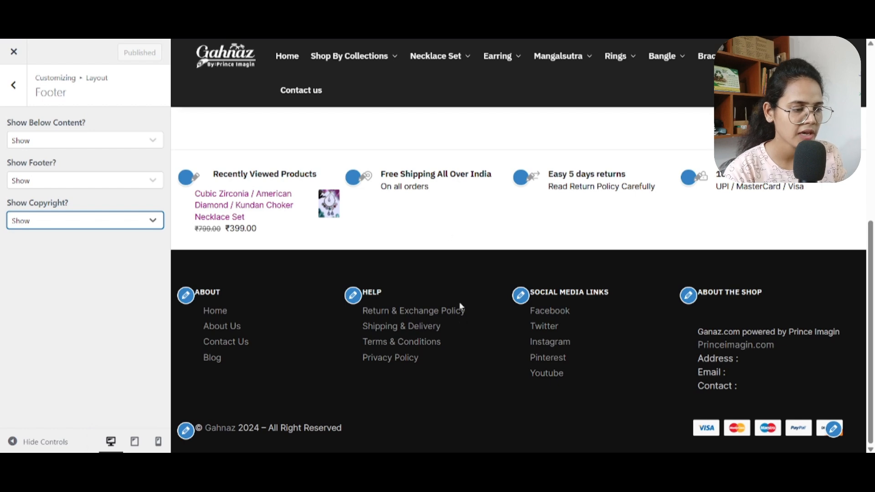
Step: Leave the Layout settings and open the Menus section of the customizer
{"action": "left_click", "coordinate": [14, 85]}
{"action": "left_click", "coordinate": [9, 103]}
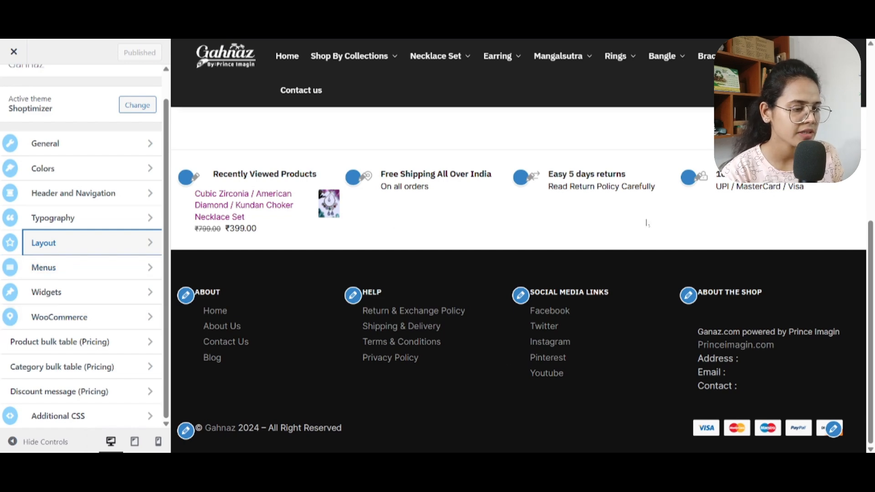
{"action": "left_click", "coordinate": [93, 268]}
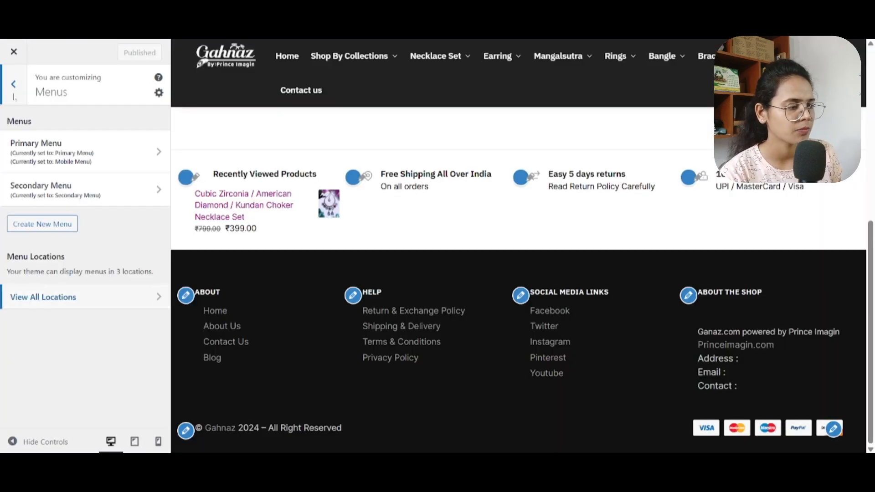
Step: Open the customizer's Widgets section and load the American Diamond / AD Necklace Set category page in the preview
{"action": "left_click", "coordinate": [13, 97]}
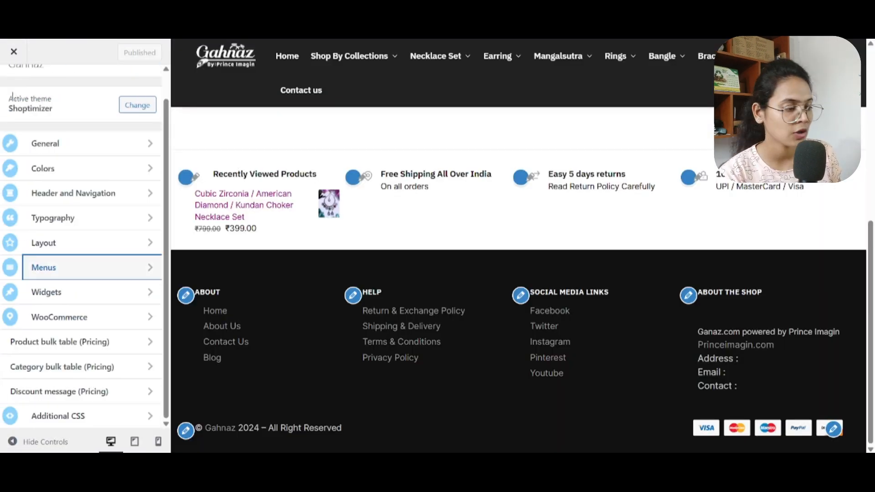
{"action": "left_click", "coordinate": [91, 293]}
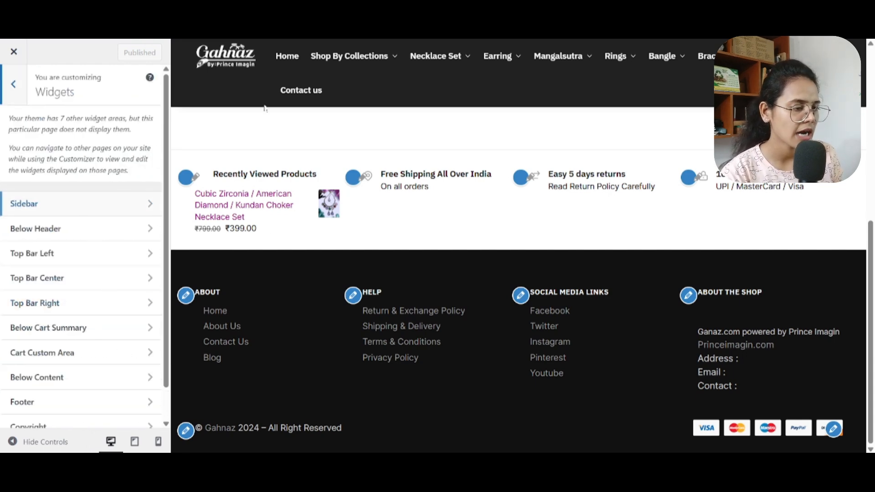
{"action": "scroll", "coordinate": [374, 197], "scroll_direction": "up", "scroll_amount": 7}
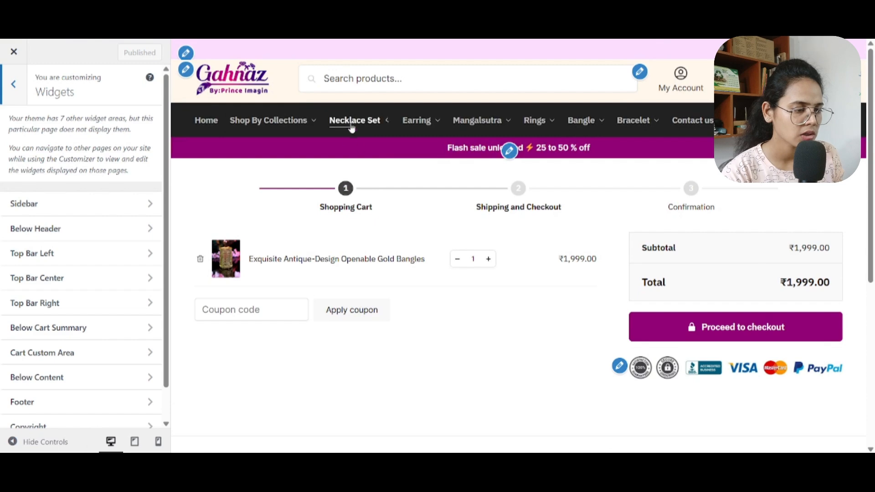
{"action": "left_click", "coordinate": [365, 162]}
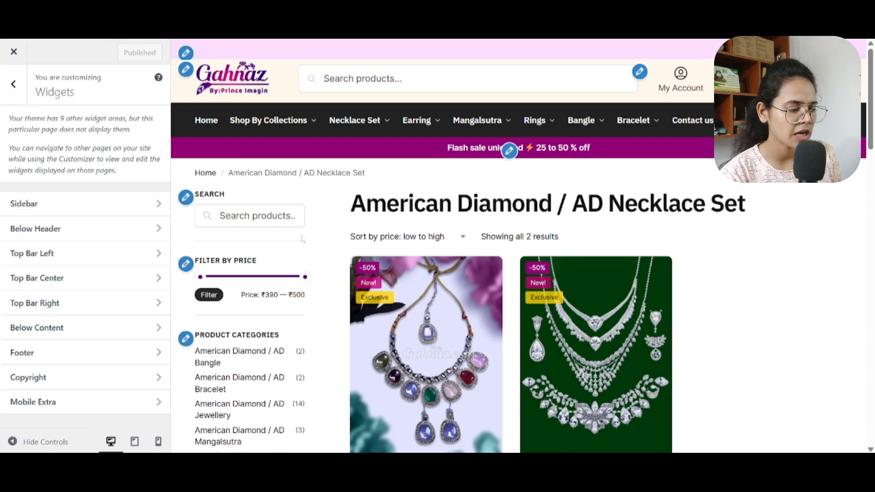
Step: Review the Sidebar widget area and the widgets available to add, comparing them with the category page's sidebar
{"action": "left_click", "coordinate": [101, 204]}
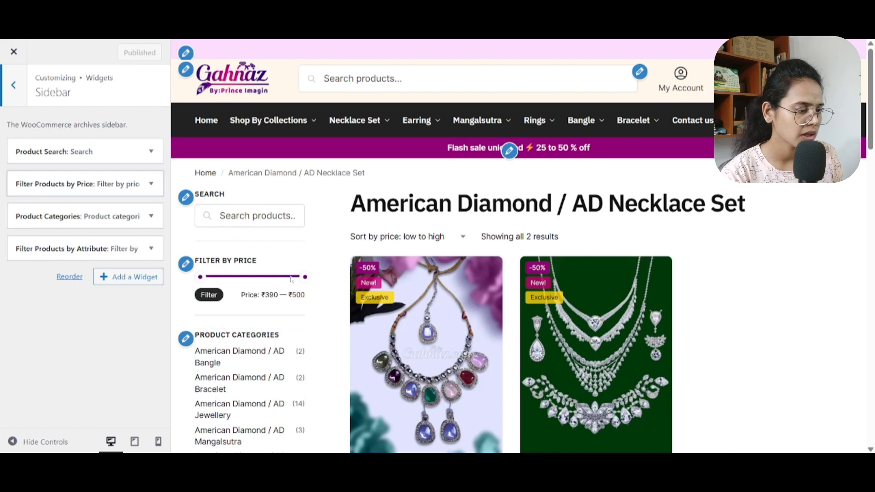
{"action": "scroll", "coordinate": [292, 280], "scroll_direction": "down", "scroll_amount": 3}
{"action": "scroll", "coordinate": [197, 290], "scroll_direction": "down", "scroll_amount": 10}
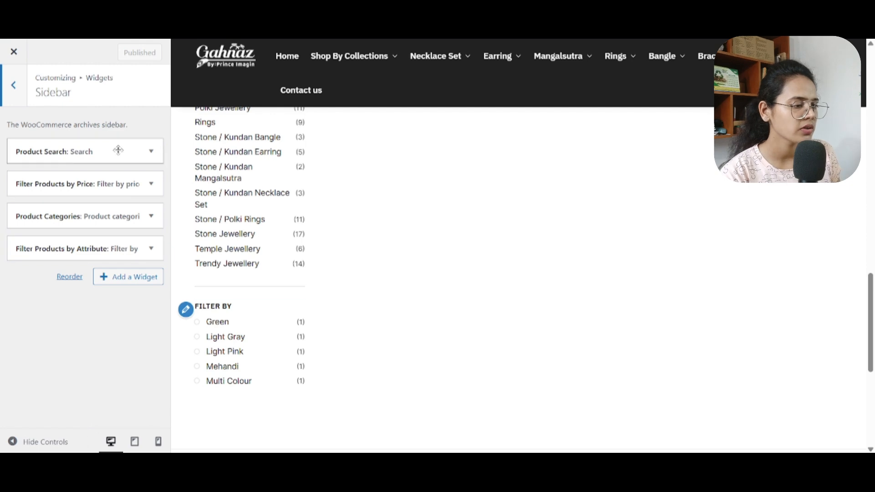
{"action": "left_click", "coordinate": [123, 278]}
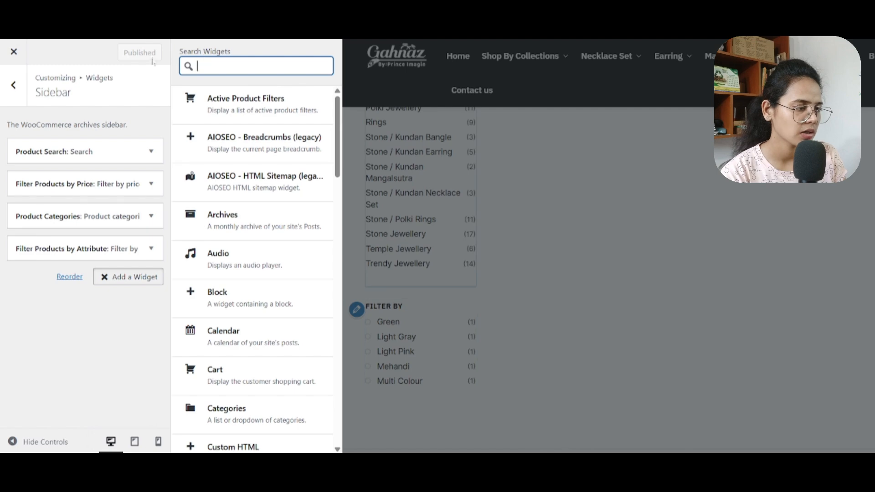
{"action": "left_click", "coordinate": [15, 95]}
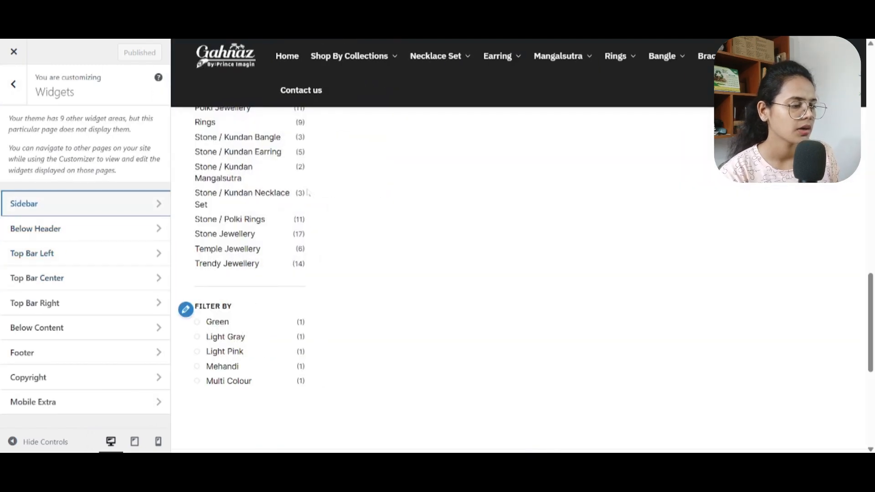
{"action": "scroll", "coordinate": [308, 194], "scroll_direction": "up", "scroll_amount": 15}
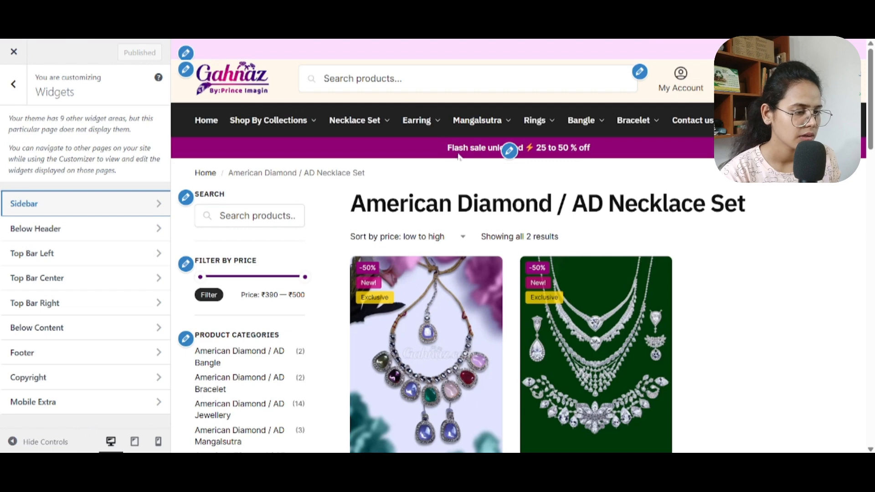
Step: Inspect the flash sale text widget in the Below Header widget area and return to the widget areas list
{"action": "left_click", "coordinate": [127, 232]}
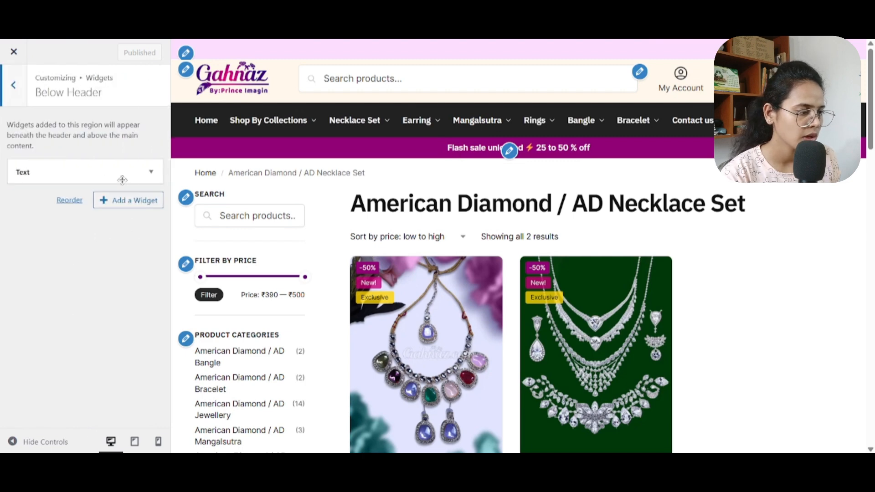
{"action": "left_click", "coordinate": [151, 172]}
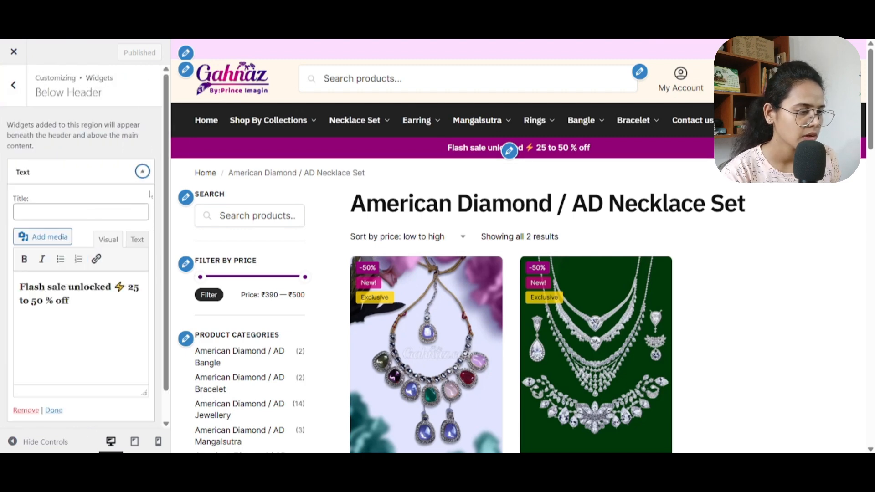
{"action": "left_click", "coordinate": [151, 172]}
{"action": "left_click", "coordinate": [24, 105]}
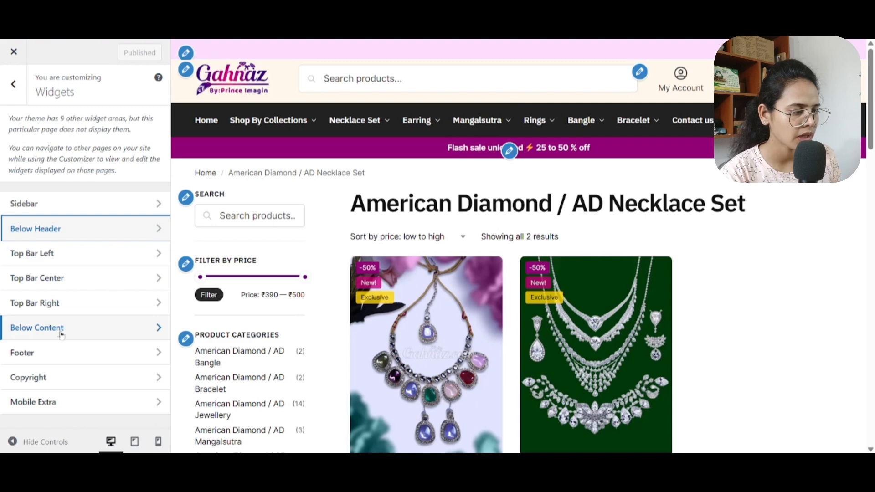
Step: Review the Below Content and Footer widget areas against the lower part of the category page
{"action": "scroll", "coordinate": [392, 302], "scroll_direction": "down", "scroll_amount": 20}
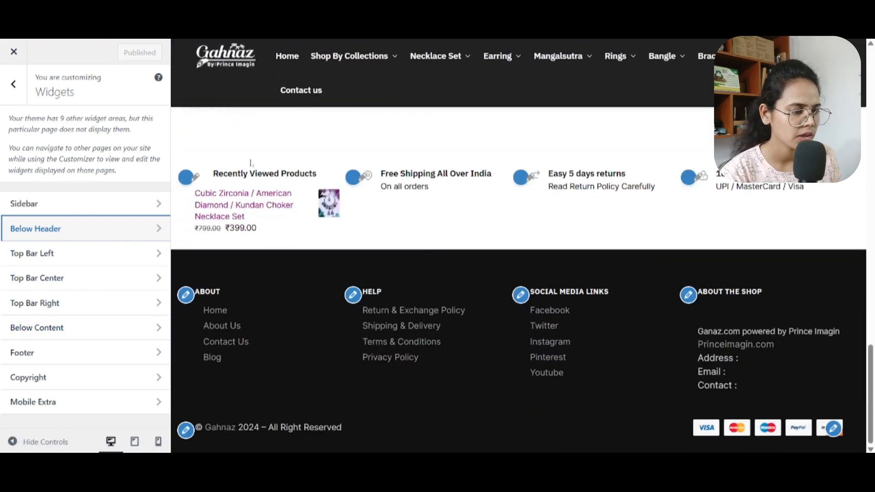
{"action": "left_click", "coordinate": [96, 329]}
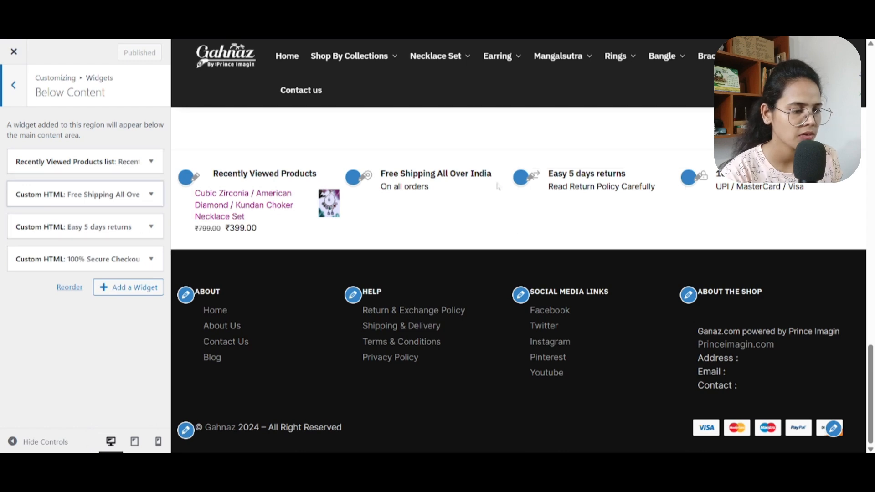
{"action": "left_click", "coordinate": [13, 87]}
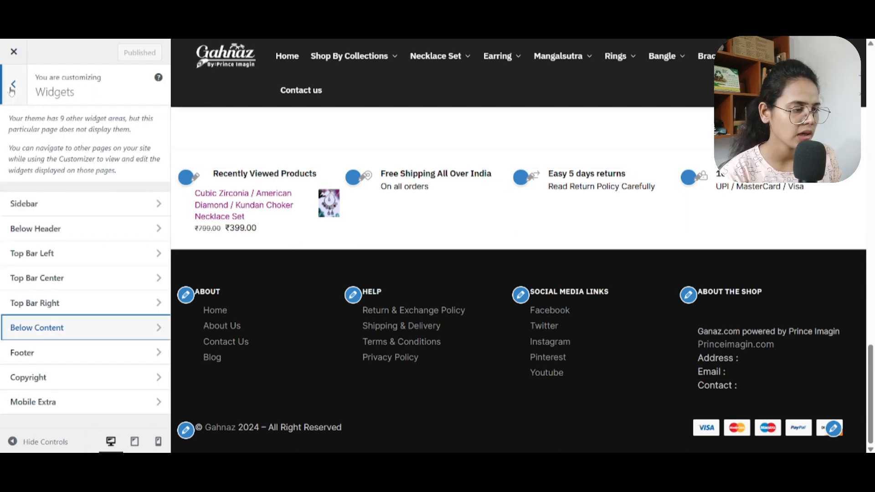
{"action": "left_click", "coordinate": [76, 351]}
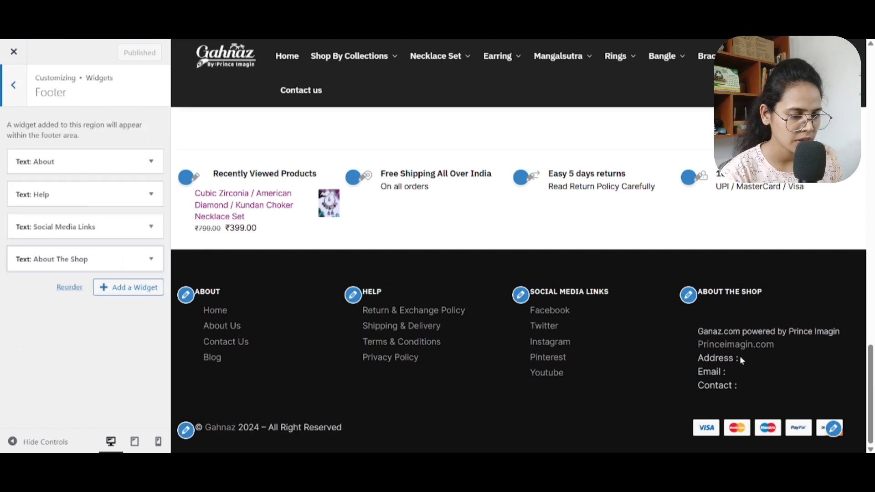
{"action": "left_click", "coordinate": [13, 86]}
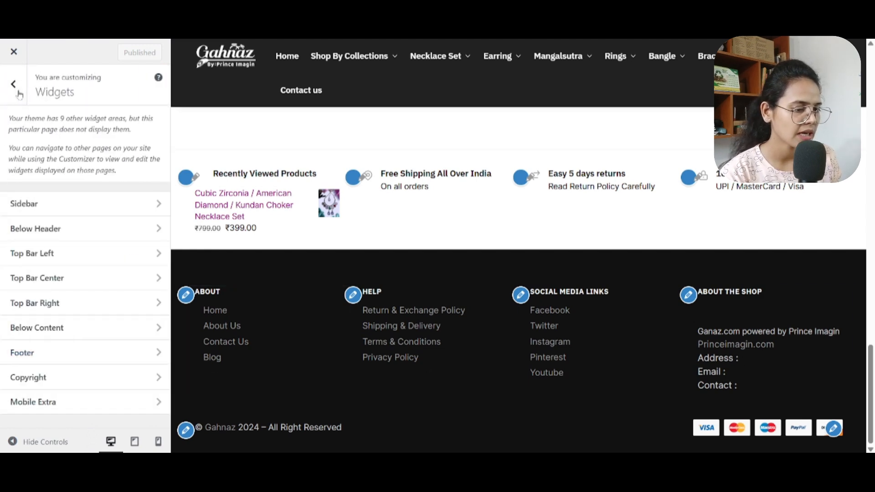
Step: Inspect the second text widget in the Copyright area, which holds the credit card image code
{"action": "left_click", "coordinate": [104, 379]}
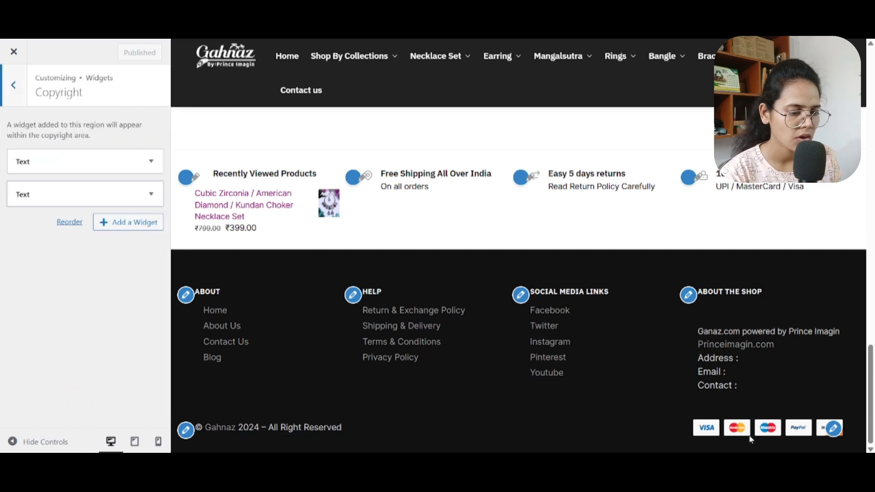
{"action": "left_click", "coordinate": [150, 193]}
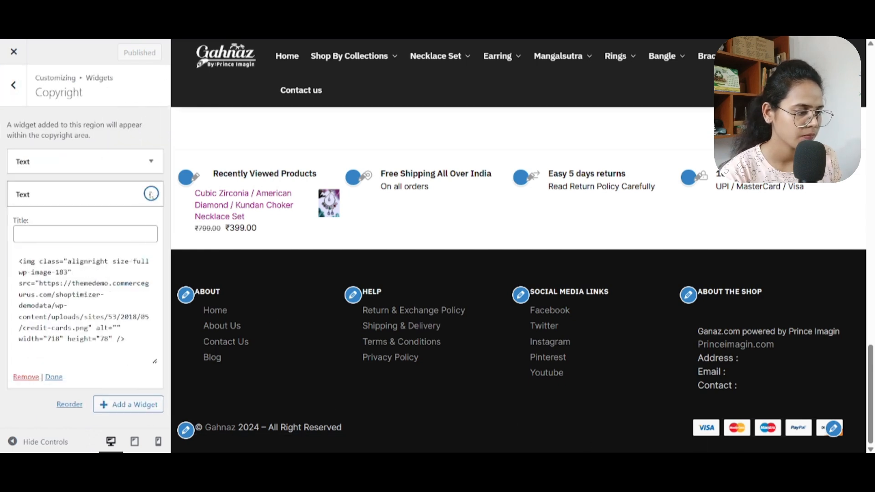
{"action": "left_click", "coordinate": [128, 185]}
{"action": "left_click", "coordinate": [13, 84]}
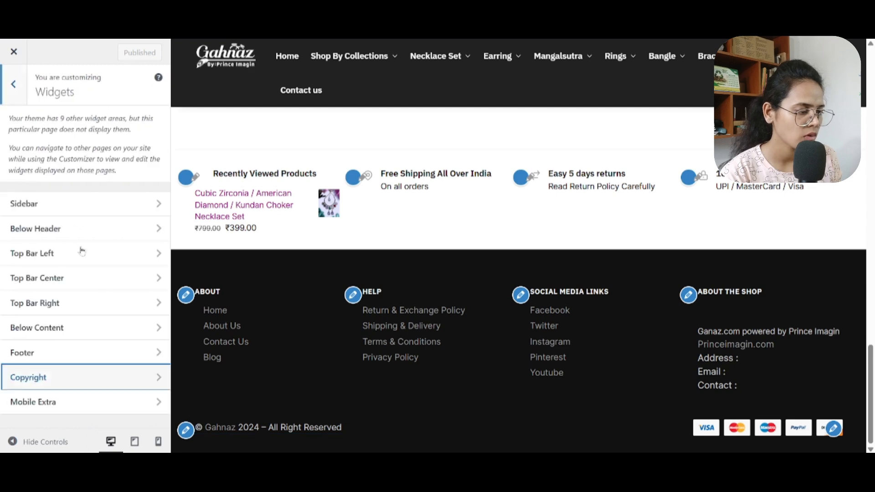
Step: Open the Mobile Extra widget area and examine its widgets in the navigation menu of the mobile preview
{"action": "left_click", "coordinate": [95, 406]}
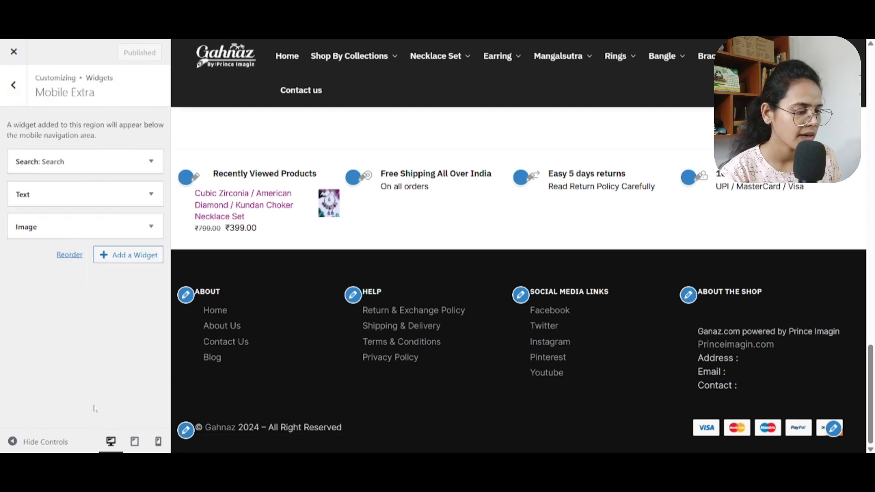
{"action": "left_click", "coordinate": [159, 442]}
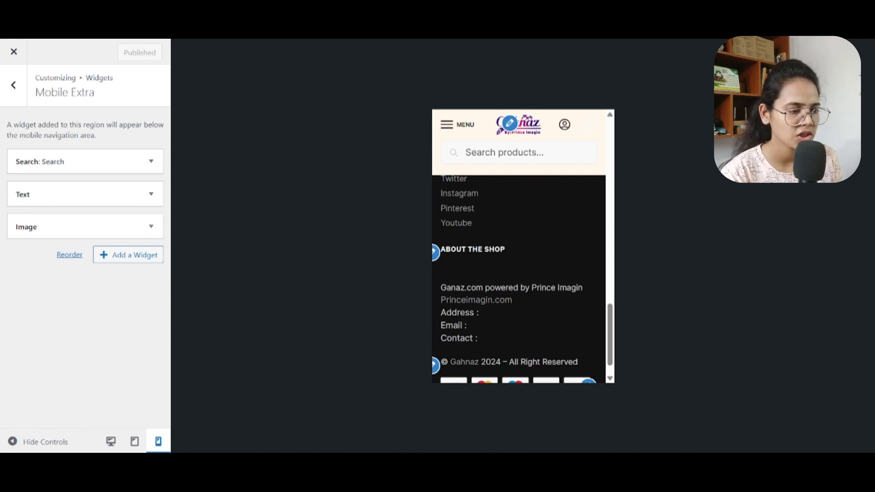
{"action": "left_click", "coordinate": [456, 125]}
{"action": "scroll", "coordinate": [502, 273], "scroll_direction": "down", "scroll_amount": 3}
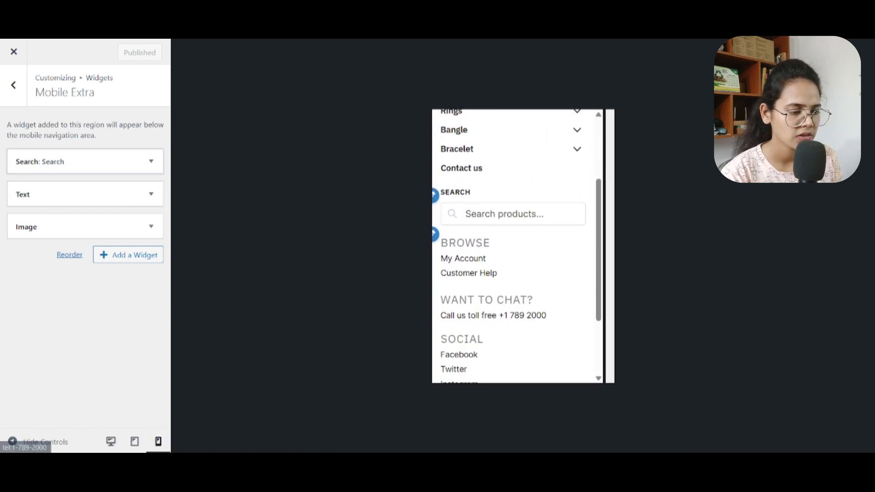
Step: Remove the Search and Image widgets from the Mobile Extra area and publish the changes
{"action": "left_click", "coordinate": [151, 161]}
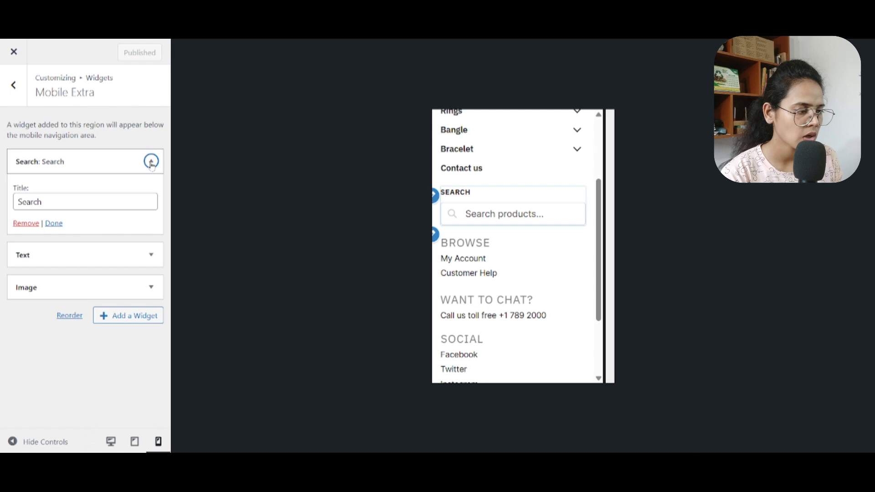
{"action": "left_click", "coordinate": [26, 223]}
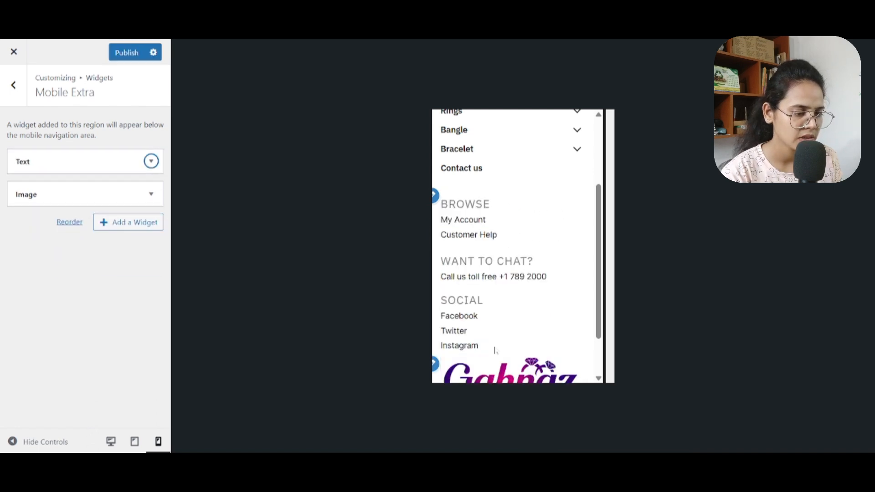
{"action": "scroll", "coordinate": [496, 350], "scroll_direction": "down", "scroll_amount": 2}
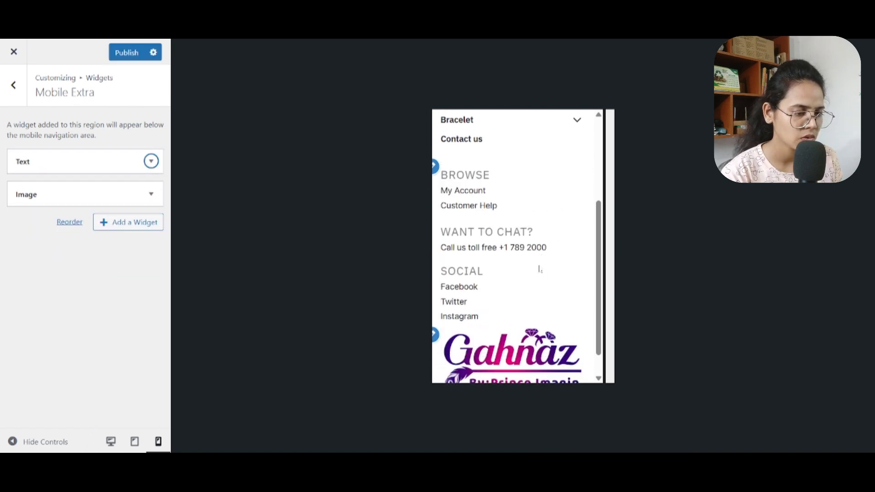
{"action": "left_click", "coordinate": [152, 197]}
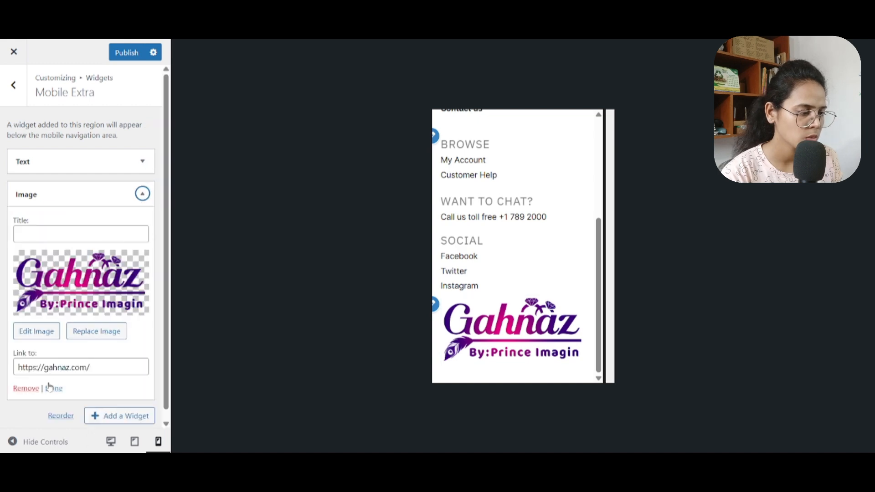
{"action": "left_click", "coordinate": [26, 389]}
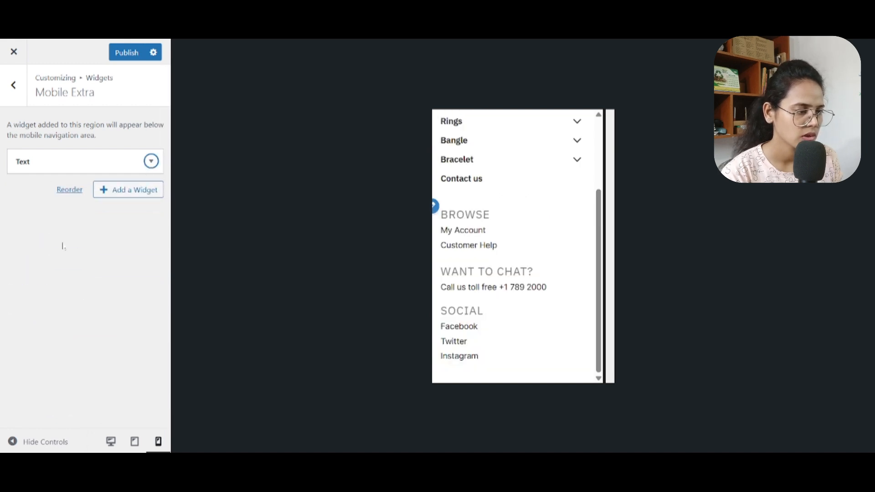
{"action": "left_click", "coordinate": [131, 53]}
{"action": "scroll", "coordinate": [497, 221], "scroll_direction": "up", "scroll_amount": 4}
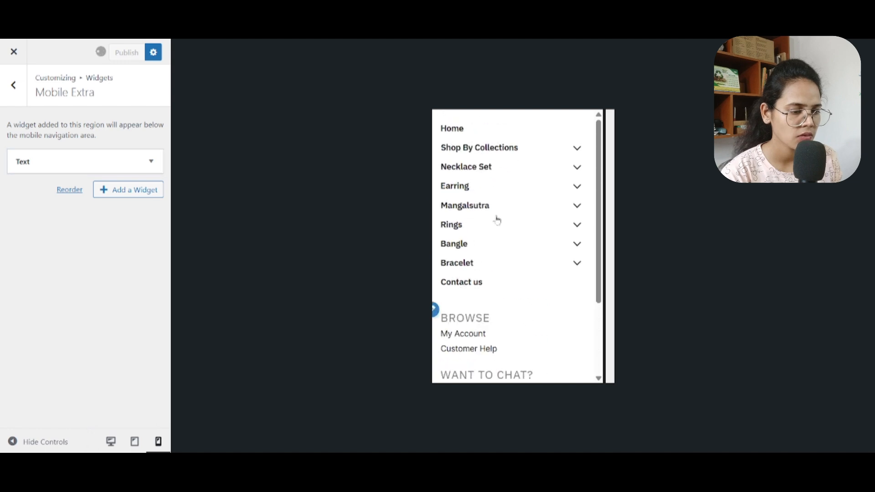
Step: Switch the preview back to desktop size and leave the Widgets section
{"action": "left_click", "coordinate": [115, 443]}
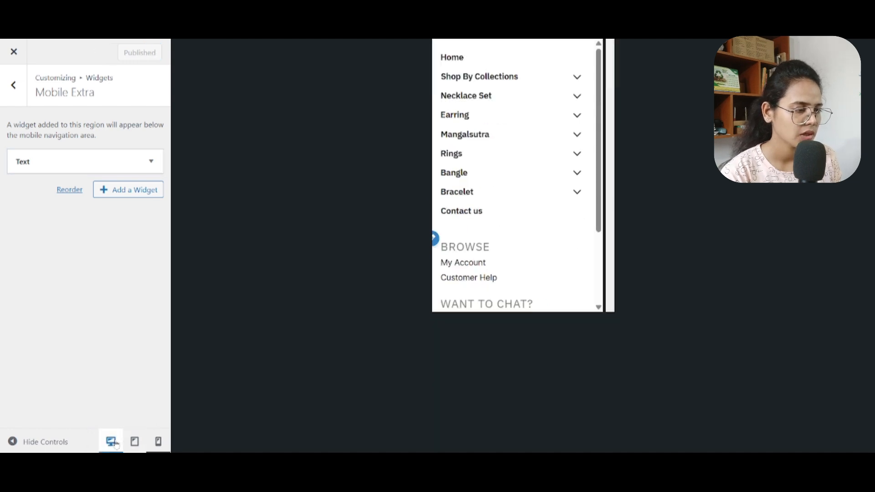
{"action": "left_click", "coordinate": [13, 86]}
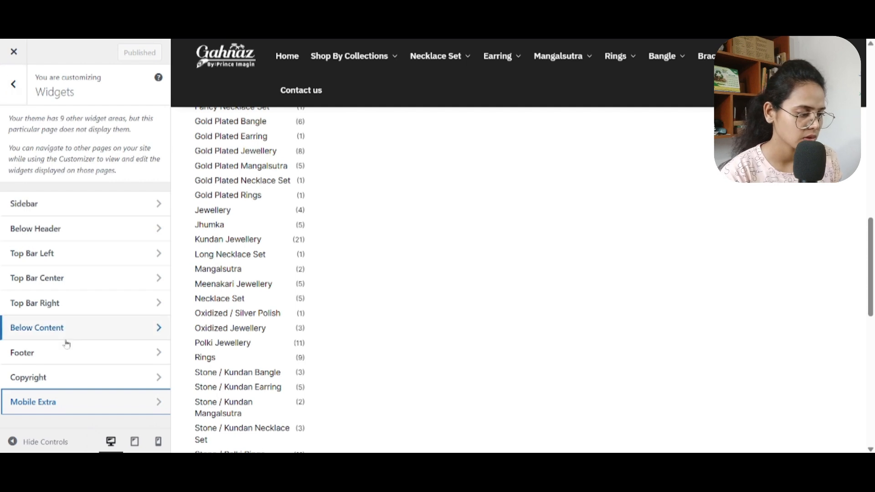
{"action": "left_click", "coordinate": [20, 91]}
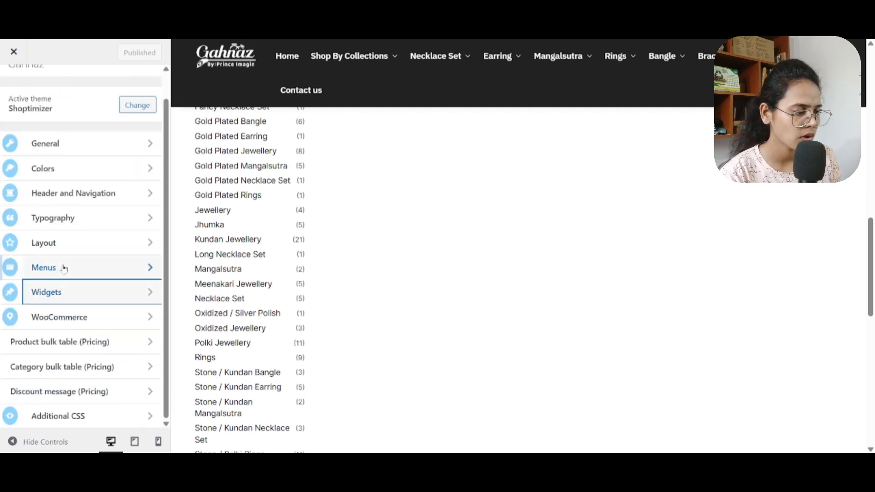
Step: Open the WooCommerce Store Notice settings and review the notice text and its enable option
{"action": "left_click", "coordinate": [67, 313]}
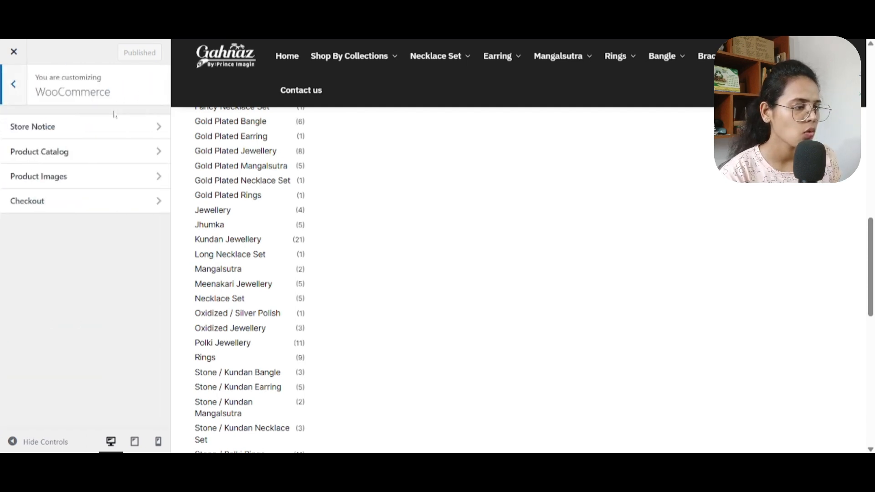
{"action": "left_click", "coordinate": [112, 129]}
{"action": "left_click_drag", "start_coordinate": [114, 185], "coordinate": [10, 173]}
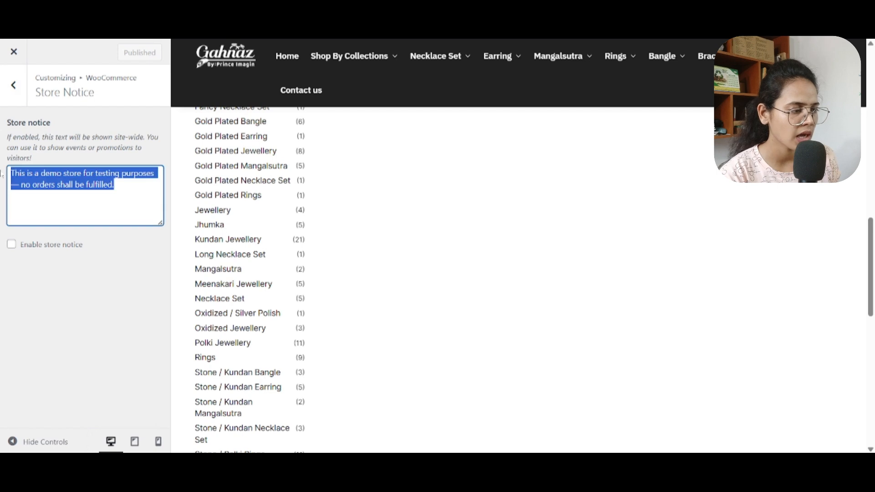
Step: Review the WooCommerce Product Catalog settings, and examine the image widths and thumbnail cropping options under Product Images
{"action": "left_click", "coordinate": [14, 85]}
{"action": "left_click", "coordinate": [73, 154]}
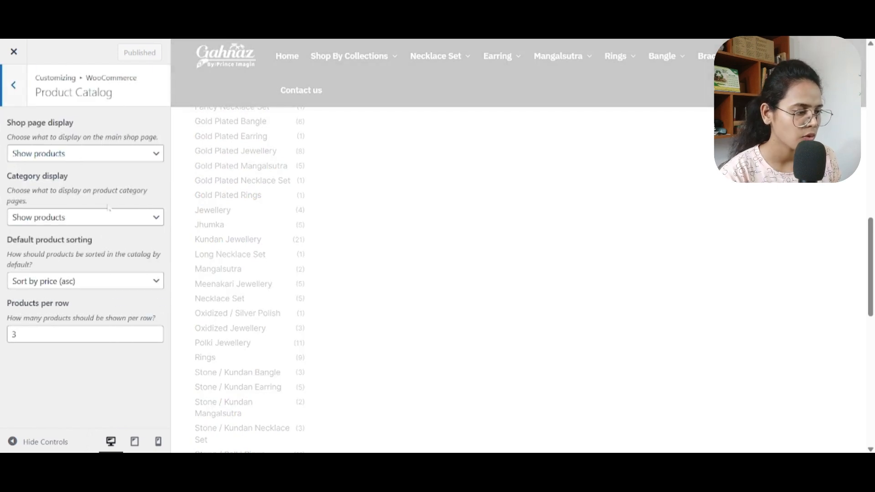
{"action": "left_click", "coordinate": [19, 96]}
{"action": "left_click", "coordinate": [91, 184]}
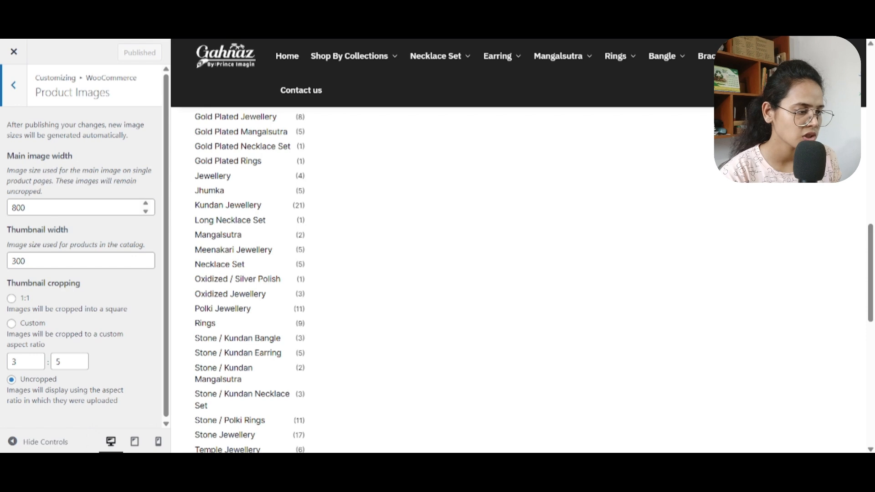
{"action": "key", "text": "Tab"}
{"action": "key", "text": "Tab"}
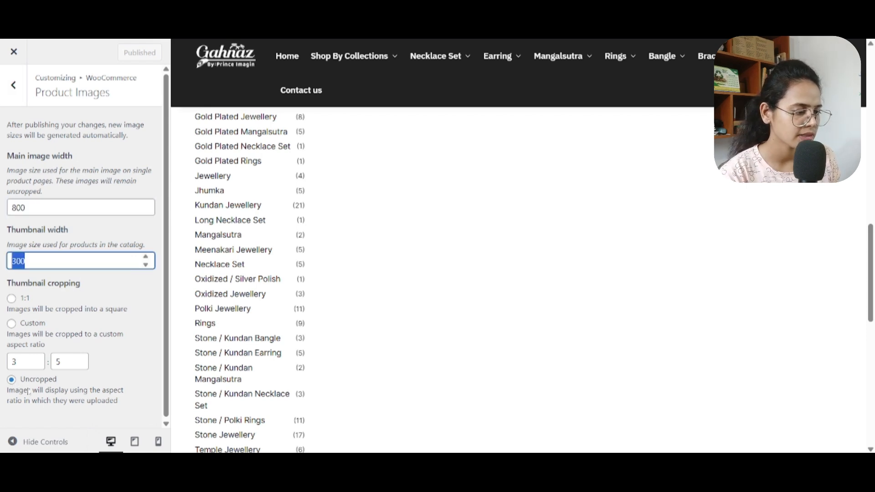
{"action": "left_click", "coordinate": [14, 92]}
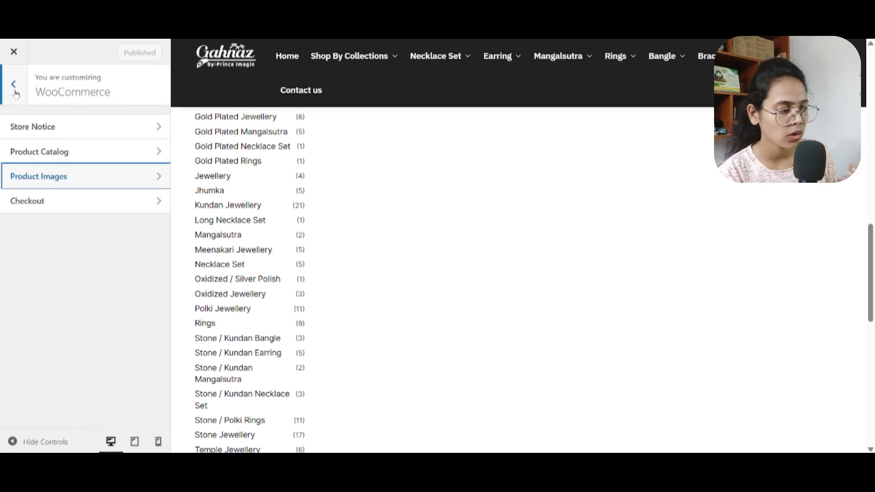
Step: Review the WooCommerce Checkout field, privacy policy and terms settings against the checkout page preview, and return to the main customizer sections
{"action": "left_click", "coordinate": [126, 208]}
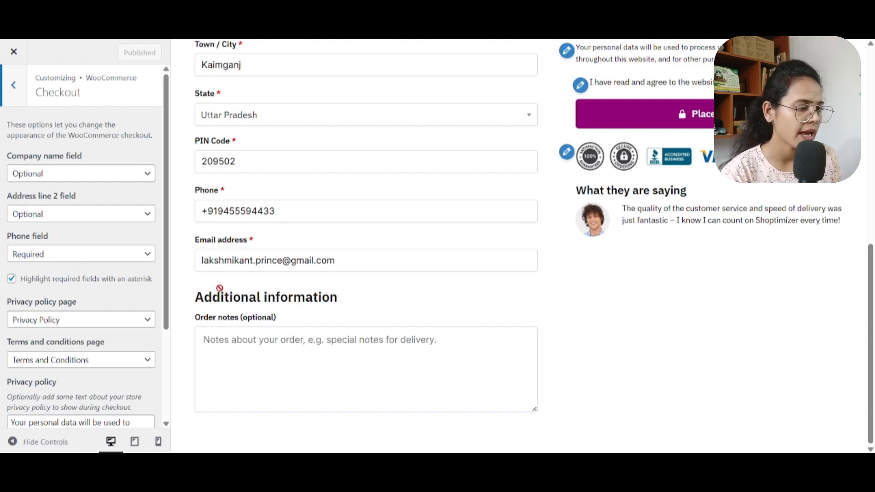
{"action": "scroll", "coordinate": [31, 314], "scroll_direction": "down", "scroll_amount": 3}
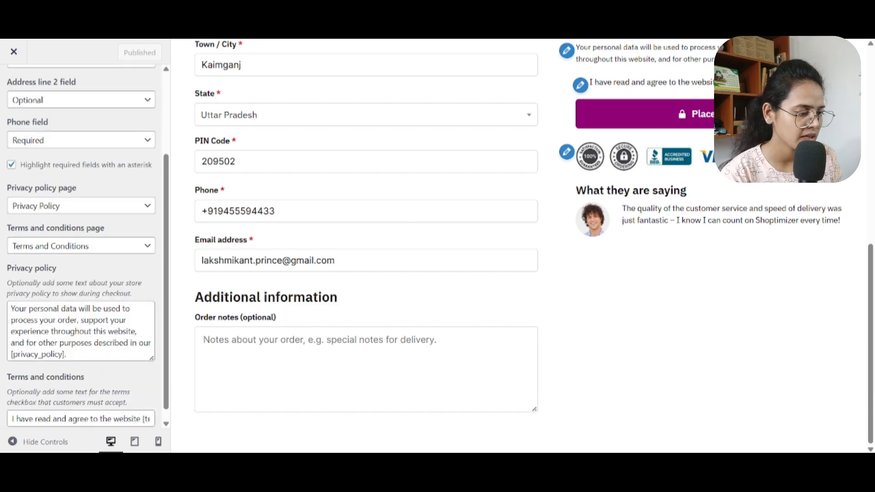
{"action": "scroll", "coordinate": [91, 274], "scroll_direction": "down", "scroll_amount": 1}
{"action": "left_click_drag", "start_coordinate": [73, 353], "coordinate": [2, 299]}
{"action": "left_click", "coordinate": [2, 304]}
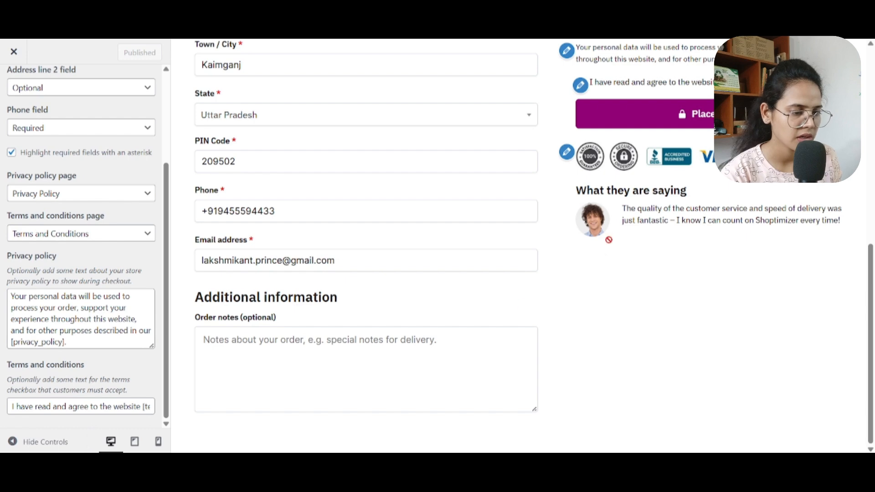
{"action": "scroll", "coordinate": [609, 236], "scroll_direction": "up", "scroll_amount": 4}
{"action": "scroll", "coordinate": [609, 235], "scroll_direction": "up", "scroll_amount": 1}
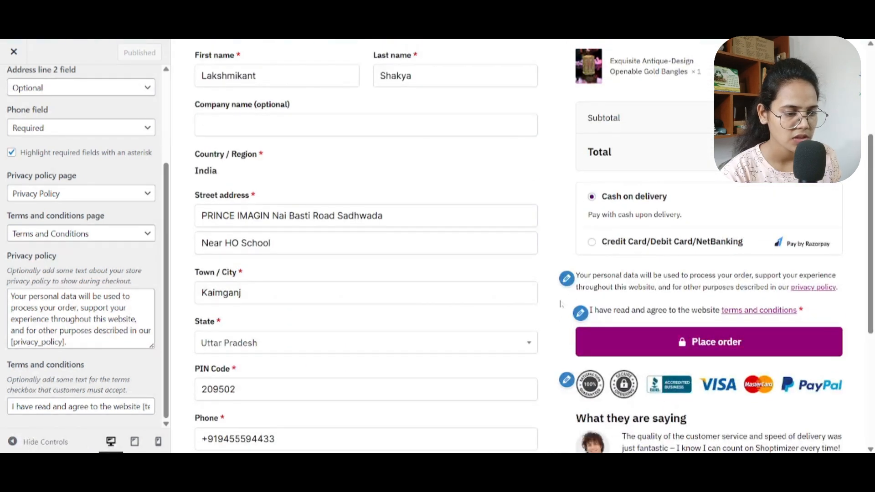
{"action": "scroll", "coordinate": [97, 152], "scroll_direction": "up", "scroll_amount": 3}
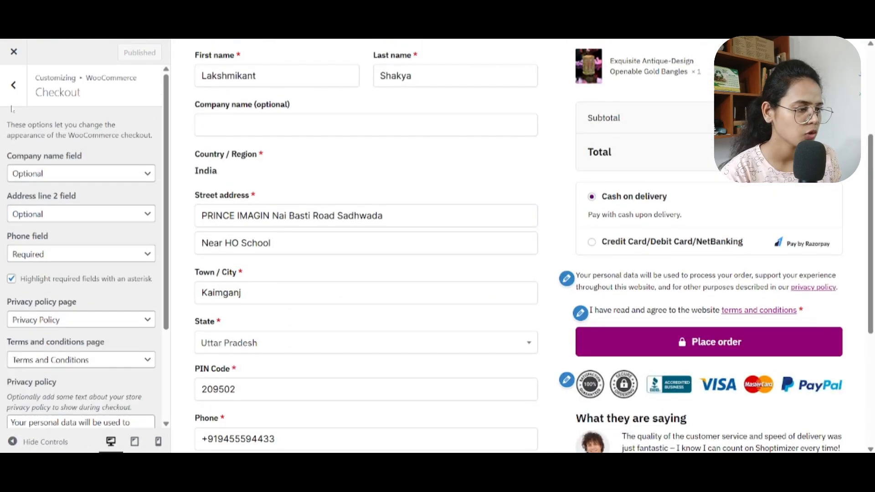
{"action": "left_click", "coordinate": [13, 84]}
{"action": "left_click", "coordinate": [12, 84]}
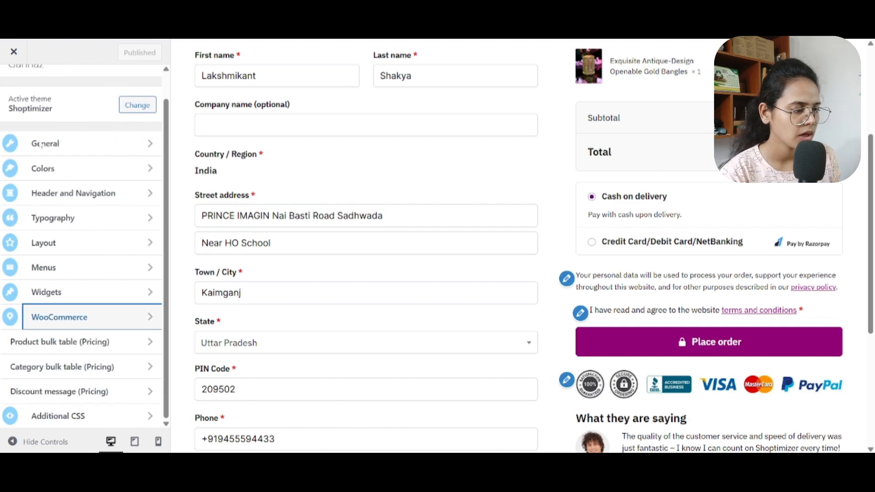
Step: Review the Product bulk table (Pricing) options and the Additional CSS code, and return to the main customizer sections
{"action": "left_click", "coordinate": [118, 344]}
{"action": "left_click", "coordinate": [107, 127]}
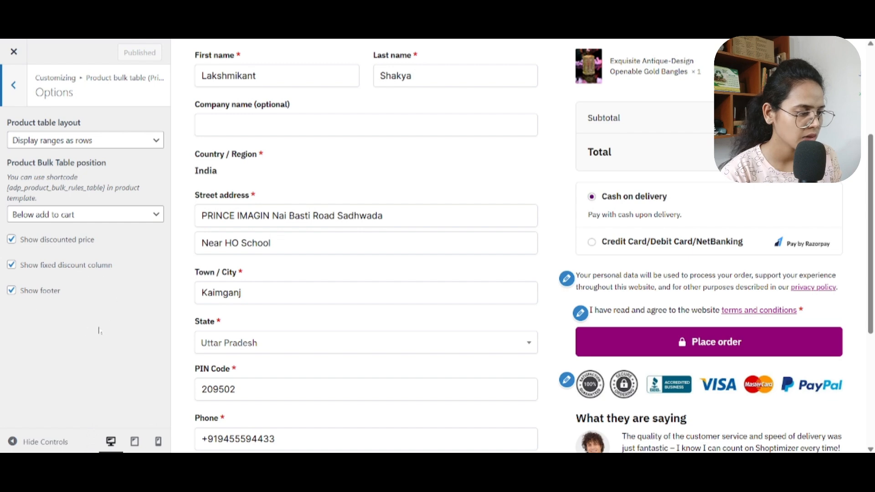
{"action": "left_click", "coordinate": [15, 97]}
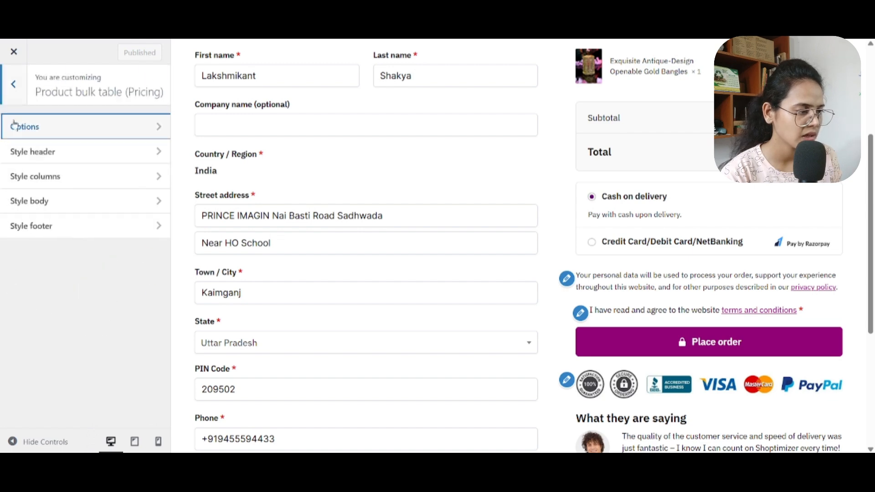
{"action": "left_click", "coordinate": [15, 98]}
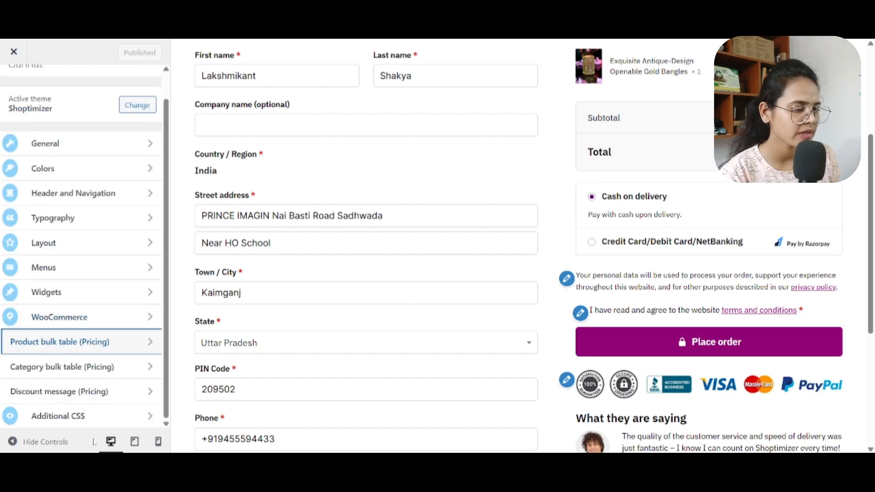
{"action": "left_click", "coordinate": [101, 416]}
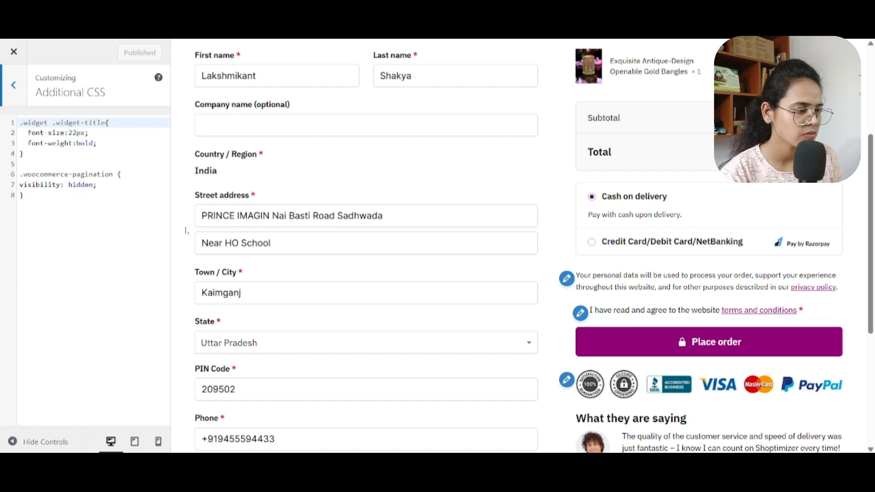
{"action": "left_click", "coordinate": [15, 89]}
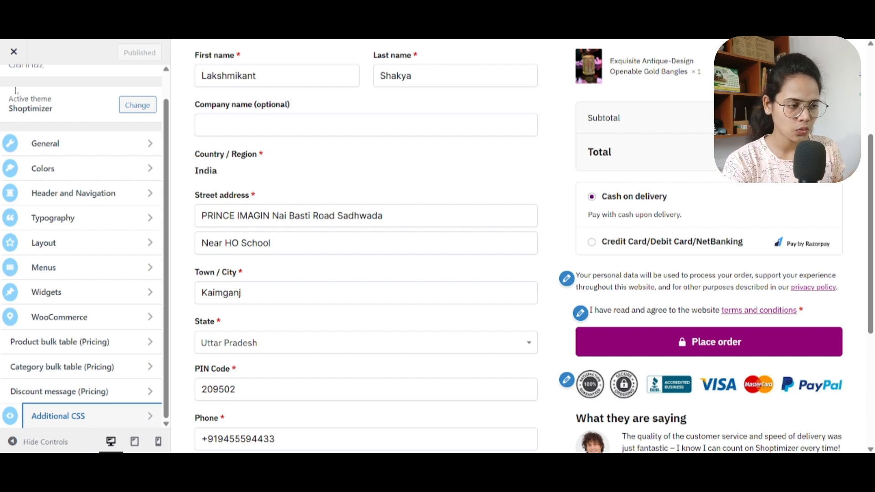
Step: Bring the preview from the checkout page to the store's home page and open the Fancy / Western Earring category
{"action": "scroll", "coordinate": [349, 221], "scroll_direction": "up", "scroll_amount": 4}
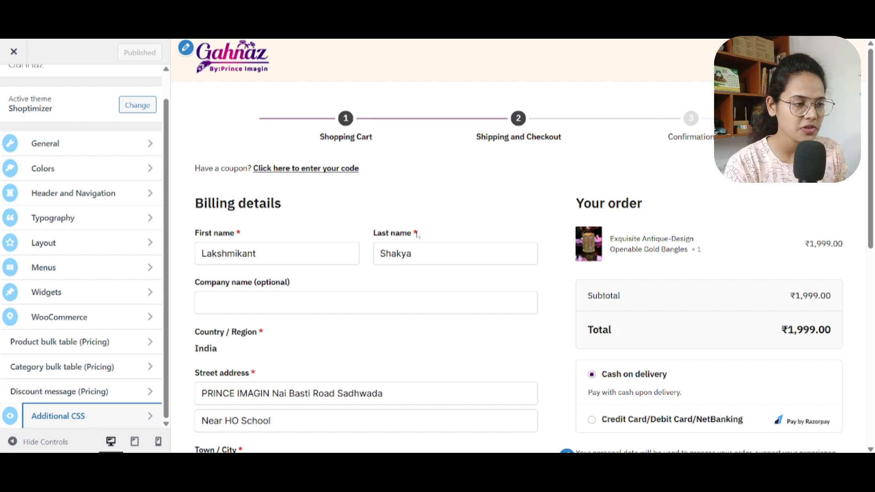
{"action": "left_click", "coordinate": [233, 64]}
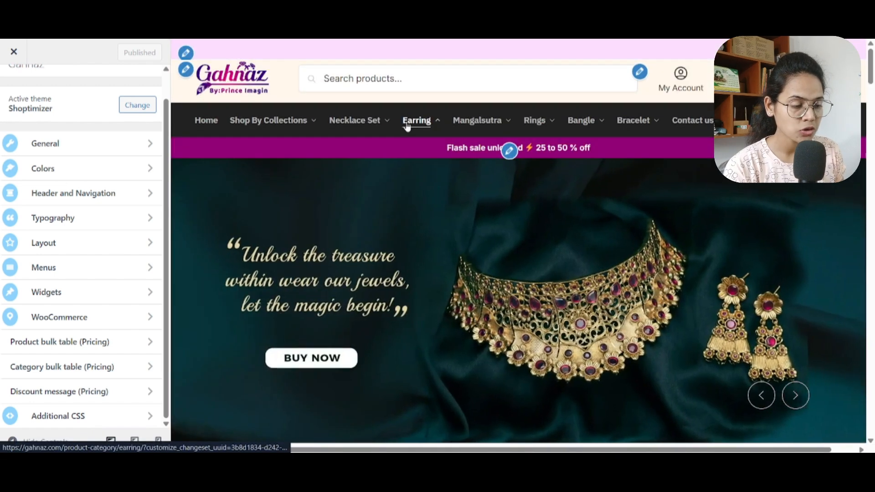
{"action": "mouse_move", "coordinate": [407, 126]}
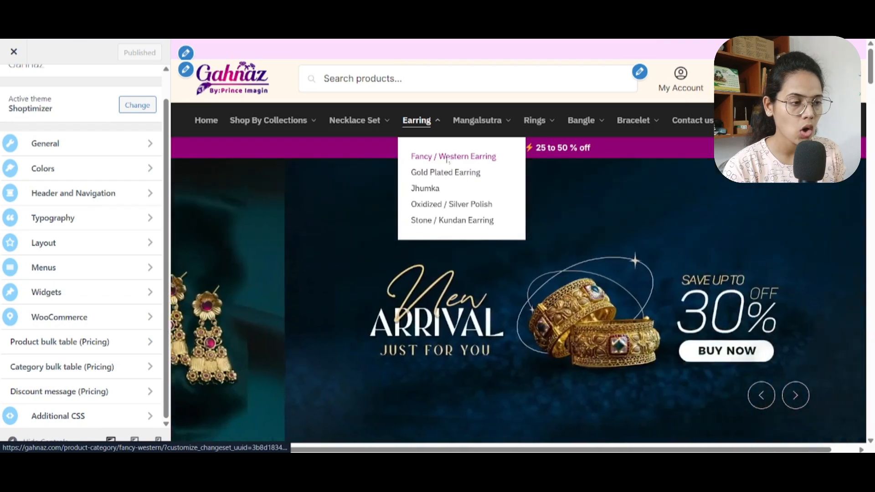
{"action": "left_click", "coordinate": [448, 159]}
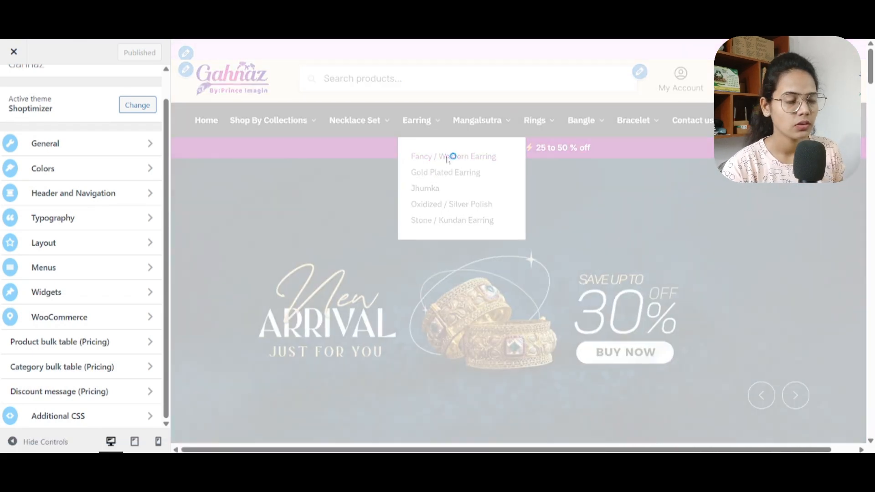
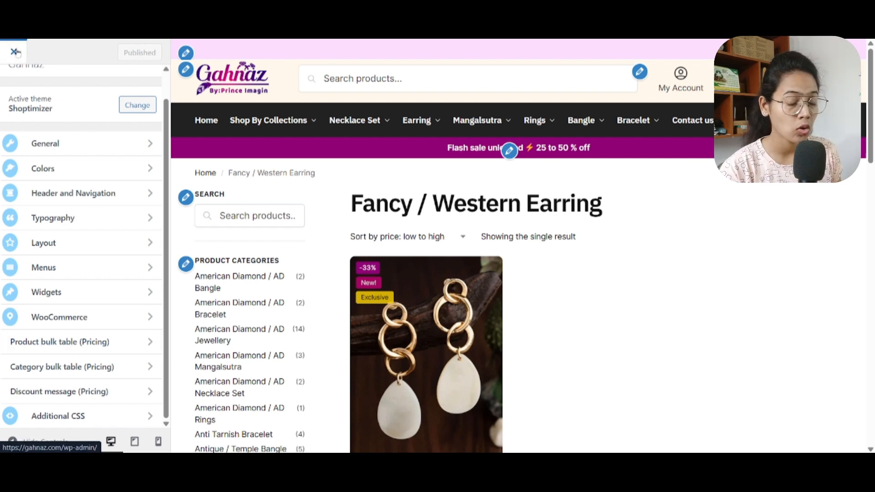
Step: Leave the customizer, visit the live store and look through the product listings on its home page
{"action": "left_click", "coordinate": [16, 52]}
{"action": "mouse_move", "coordinate": [17, 47]}
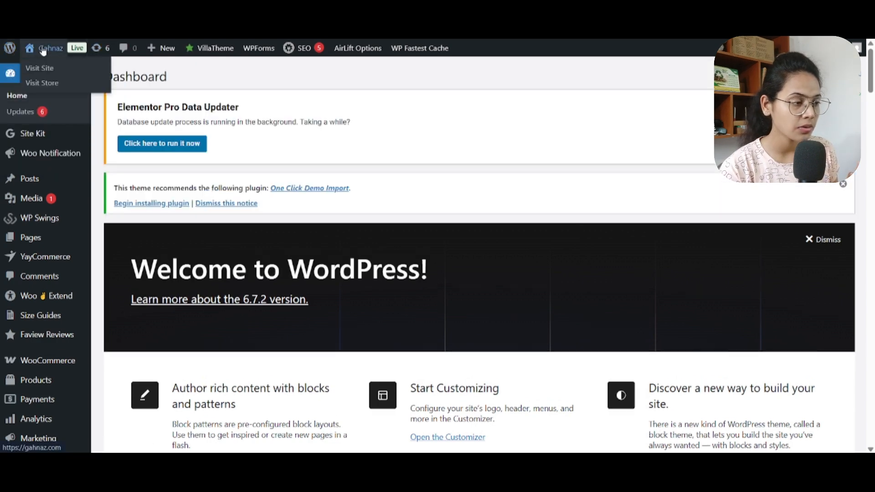
{"action": "left_click", "coordinate": [42, 48]}
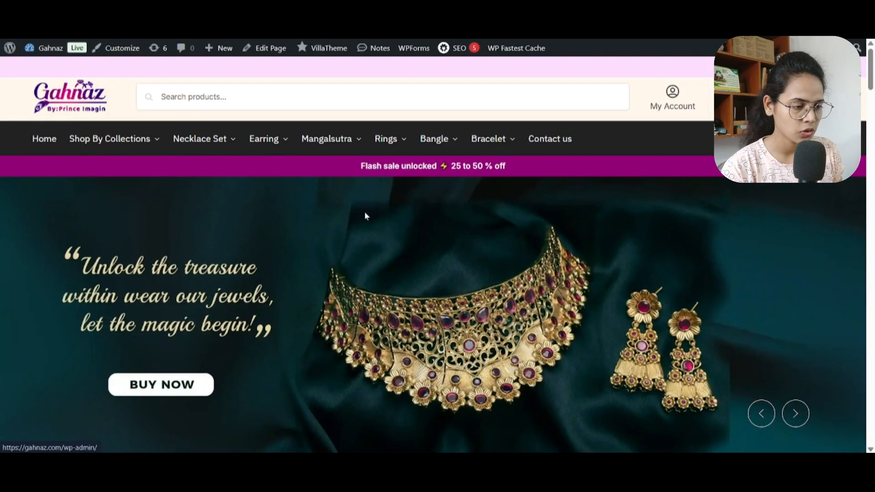
{"action": "scroll", "coordinate": [366, 217], "scroll_direction": "down", "scroll_amount": 10}
{"action": "scroll", "coordinate": [365, 217], "scroll_direction": "down", "scroll_amount": 10}
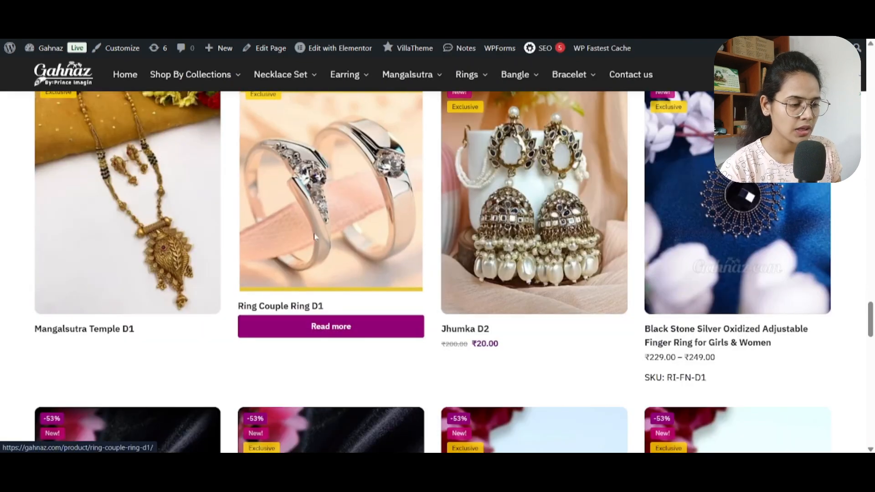
Step: Examine the layout of the Ring Couple Ring D1 and Ring Fancy D1 product pages
{"action": "left_click", "coordinate": [314, 240]}
{"action": "scroll", "coordinate": [484, 332], "scroll_direction": "down", "scroll_amount": 7}
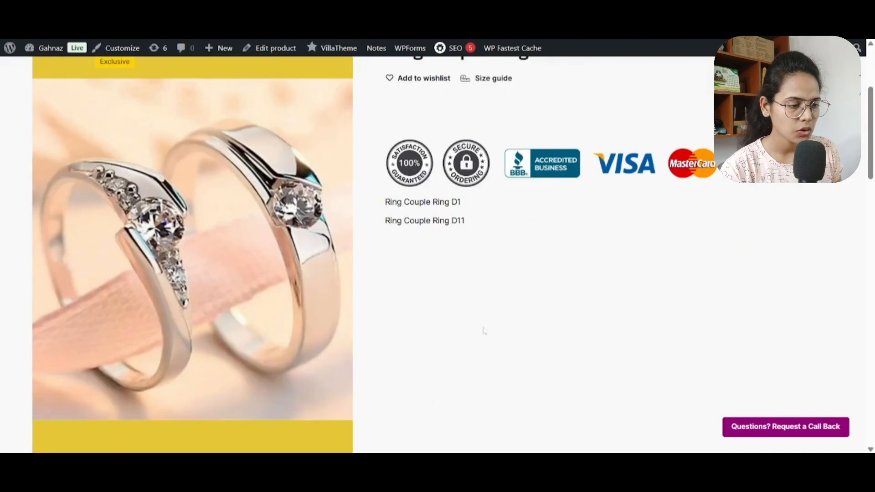
{"action": "scroll", "coordinate": [483, 332], "scroll_direction": "up", "scroll_amount": 7}
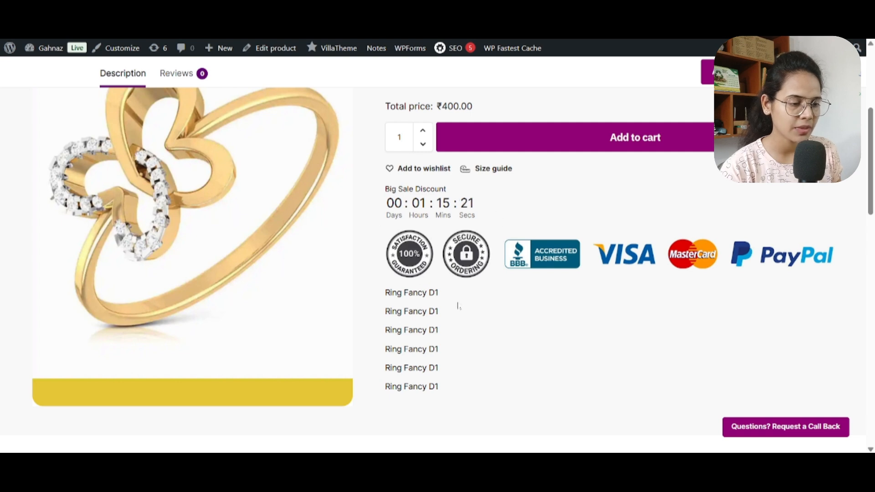
{"action": "scroll", "coordinate": [459, 307], "scroll_direction": "up", "scroll_amount": 2}
{"action": "scroll", "coordinate": [480, 270], "scroll_direction": "up", "scroll_amount": 2}
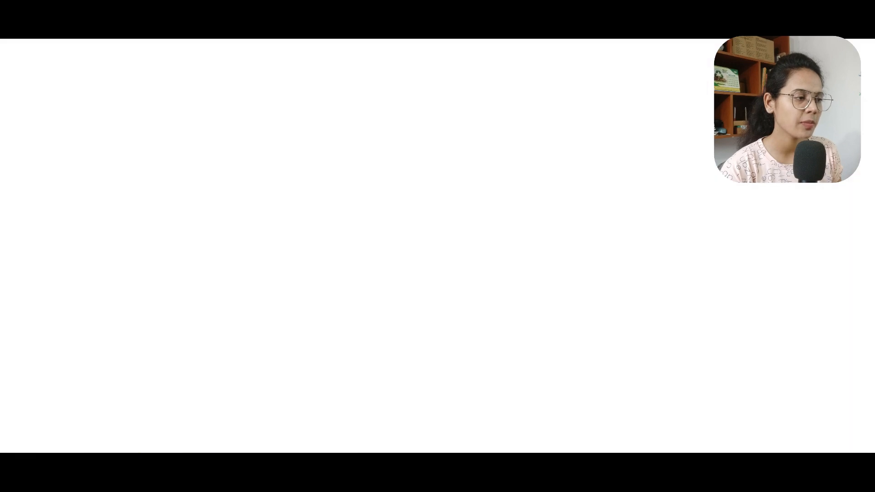
Step: Open the CommerceKit dashboard from the WordPress admin
{"action": "mouse_move", "coordinate": [3, 319]}
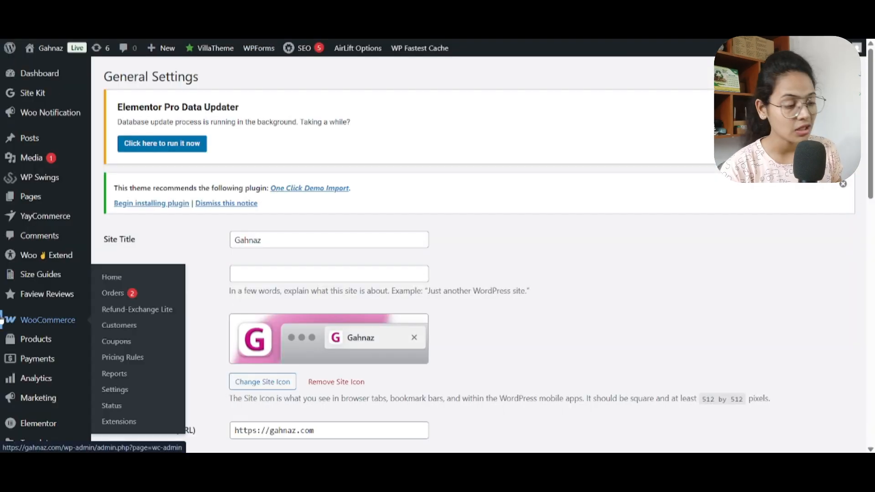
{"action": "scroll", "coordinate": [14, 319], "scroll_direction": "down", "scroll_amount": 3}
{"action": "mouse_move", "coordinate": [33, 315]}
{"action": "scroll", "coordinate": [34, 316], "scroll_direction": "down", "scroll_amount": 5}
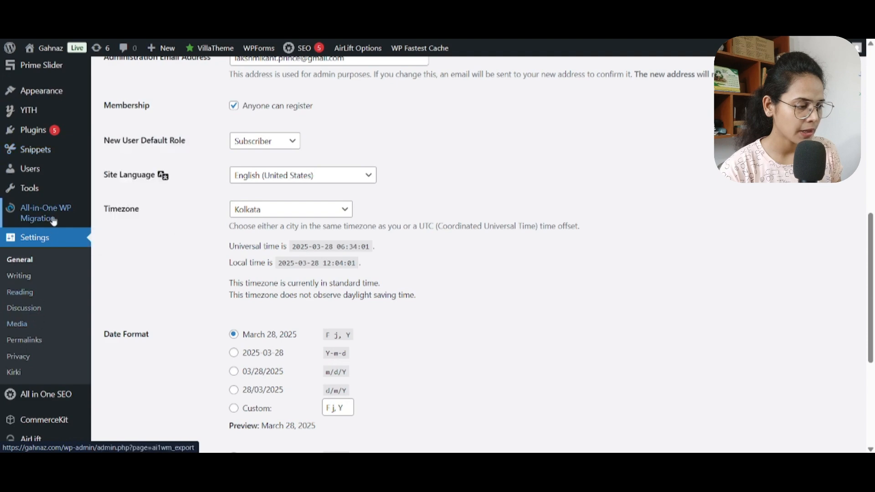
{"action": "scroll", "coordinate": [61, 319], "scroll_direction": "down", "scroll_amount": 2}
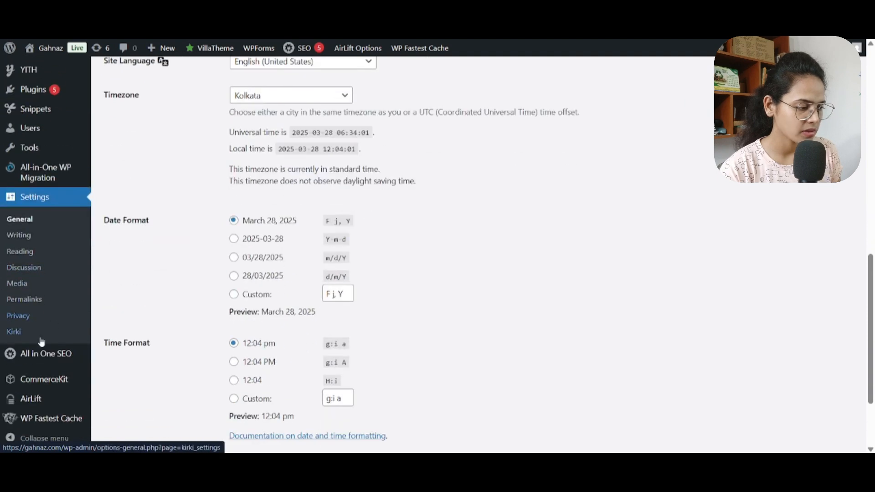
{"action": "left_click", "coordinate": [55, 380]}
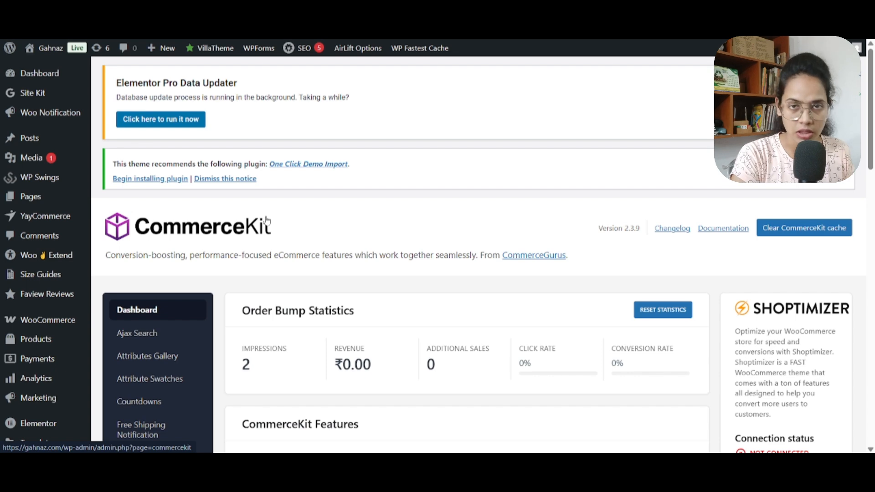
Step: Look through the CommerceKit Features overview from Ajax Search down to Wishlist
{"action": "scroll", "coordinate": [321, 280], "scroll_direction": "down", "scroll_amount": 4}
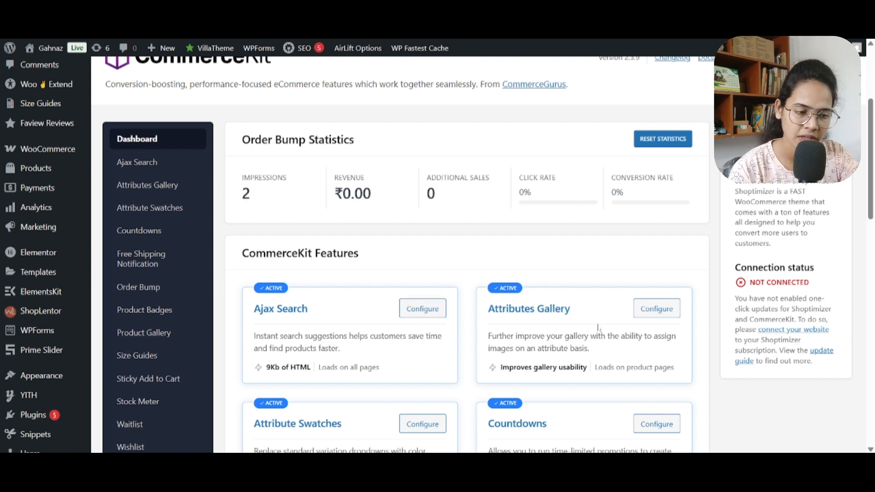
{"action": "left_click_drag", "start_coordinate": [382, 260], "coordinate": [219, 257]}
{"action": "left_click", "coordinate": [416, 266]}
{"action": "scroll", "coordinate": [495, 326], "scroll_direction": "down", "scroll_amount": 1}
{"action": "scroll", "coordinate": [493, 327], "scroll_direction": "down", "scroll_amount": 10}
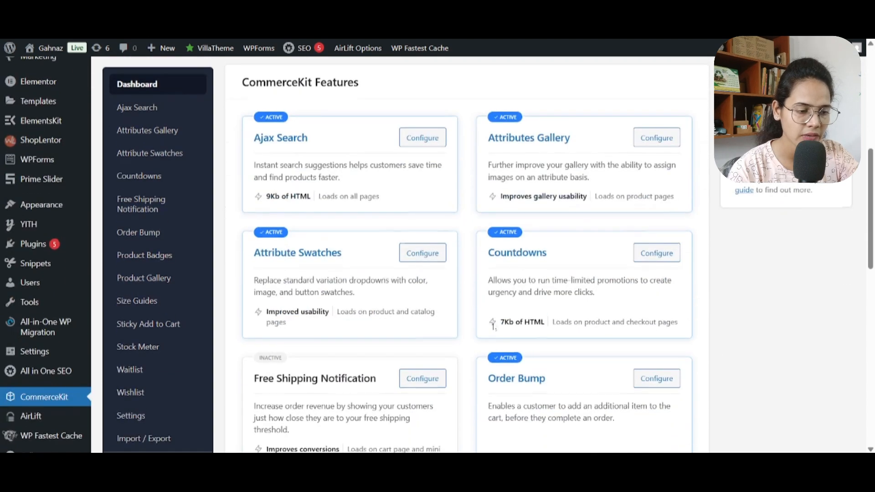
{"action": "scroll", "coordinate": [486, 325], "scroll_direction": "down", "scroll_amount": 4}
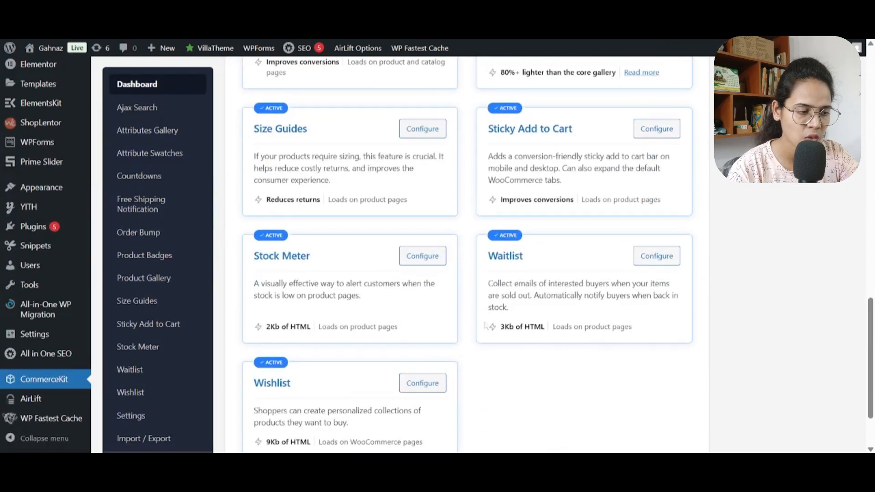
Step: Open the CommerceKit Wishlist settings and review the display, button text and wishlist page options
{"action": "left_click", "coordinate": [412, 305]}
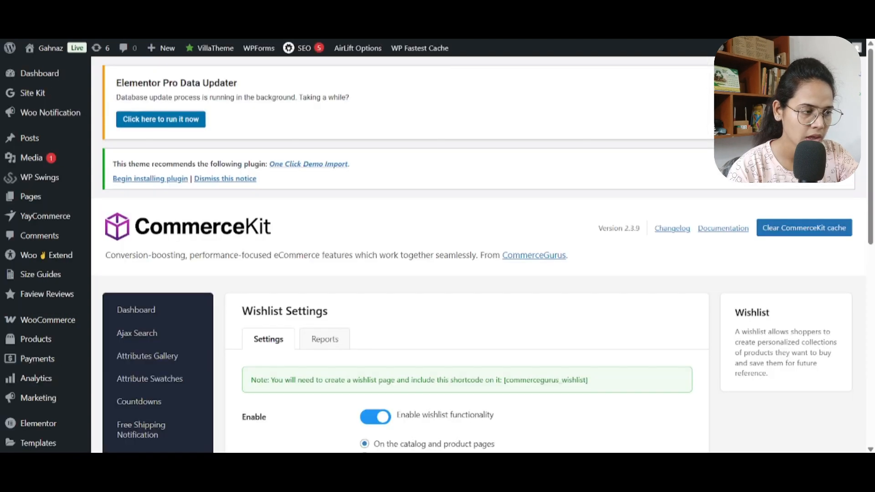
{"action": "scroll", "coordinate": [426, 201], "scroll_direction": "down", "scroll_amount": 5}
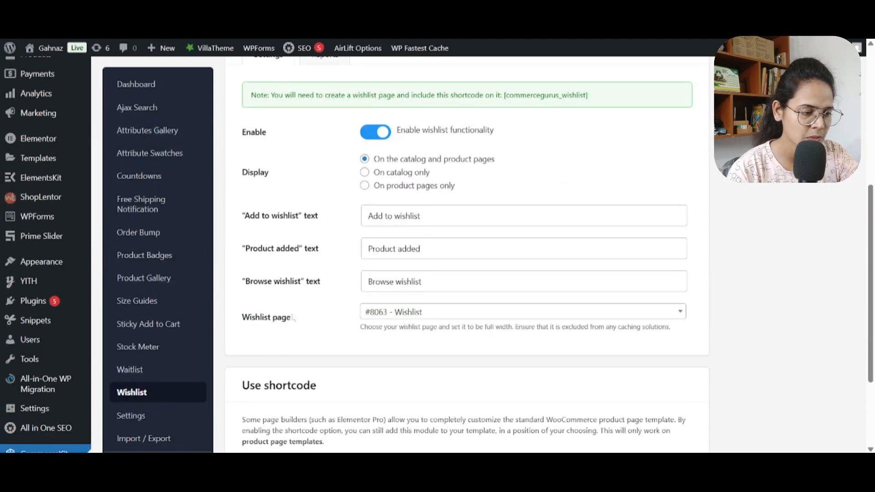
Step: Return to the CommerceKit dashboard and review the feature cards from Ajax Search down to Stock Meter, Waitlist and Wishlist
{"action": "scroll", "coordinate": [426, 200], "scroll_direction": "up", "scroll_amount": 2}
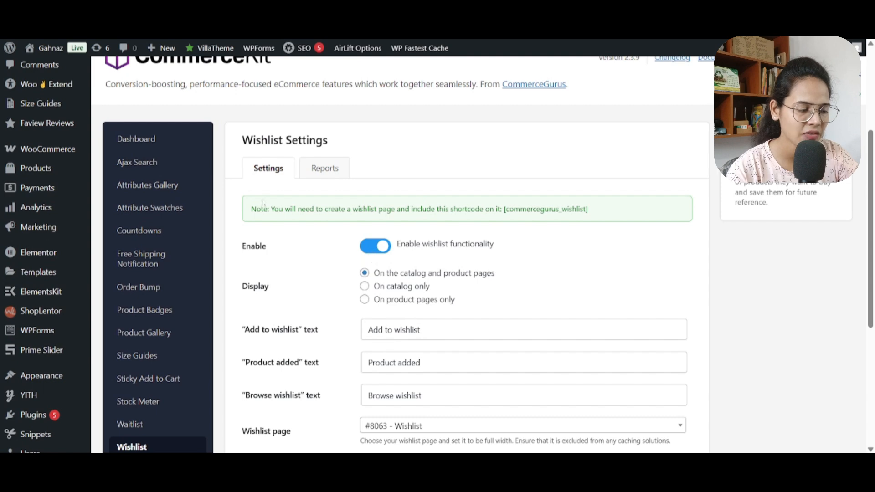
{"action": "left_click", "coordinate": [141, 142]}
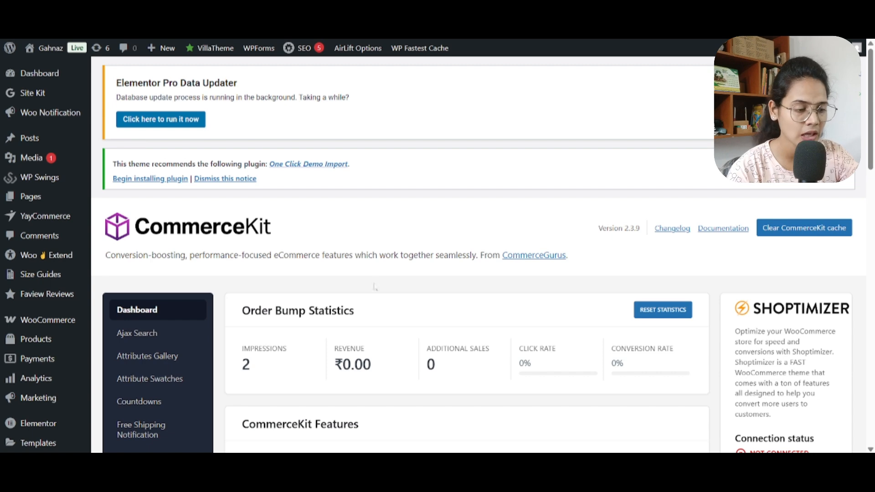
{"action": "scroll", "coordinate": [374, 287], "scroll_direction": "down", "scroll_amount": 3}
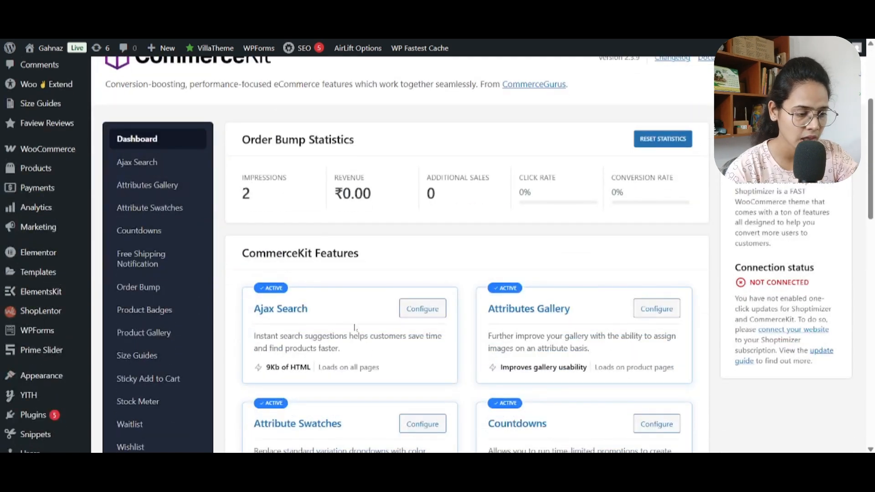
{"action": "scroll", "coordinate": [355, 327], "scroll_direction": "down", "scroll_amount": 4}
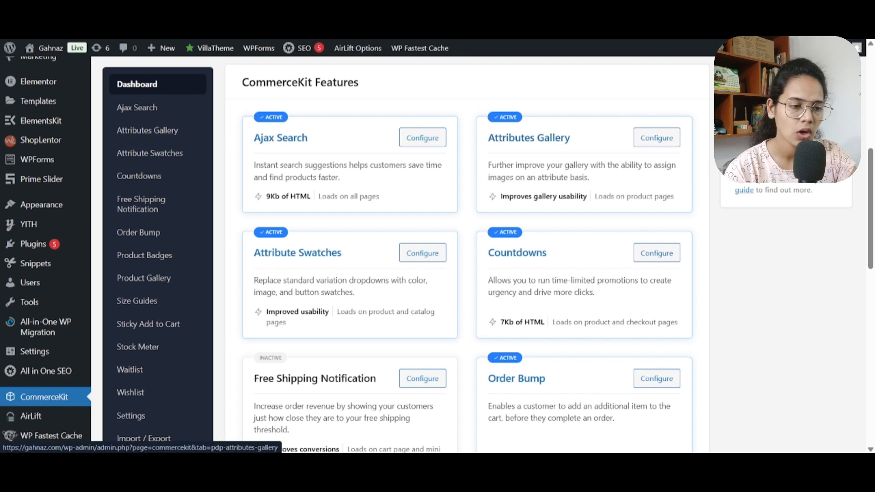
{"action": "scroll", "coordinate": [561, 209], "scroll_direction": "down", "scroll_amount": 2}
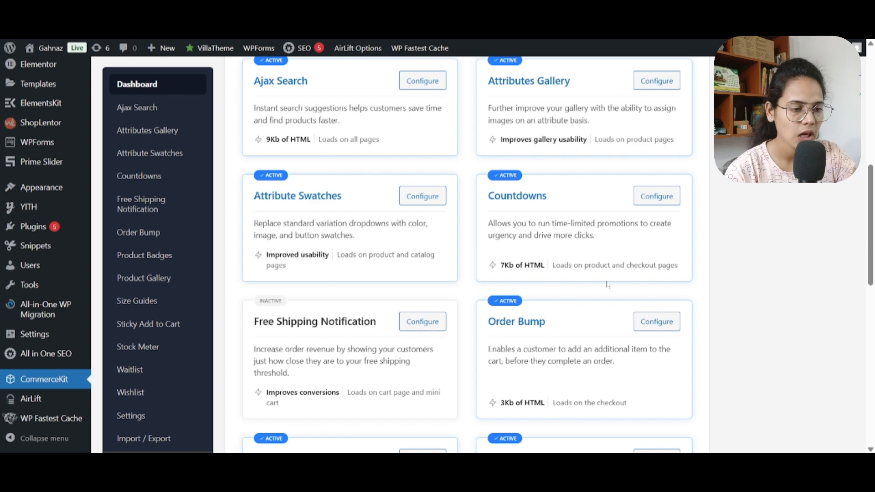
{"action": "scroll", "coordinate": [625, 251], "scroll_direction": "down", "scroll_amount": 2}
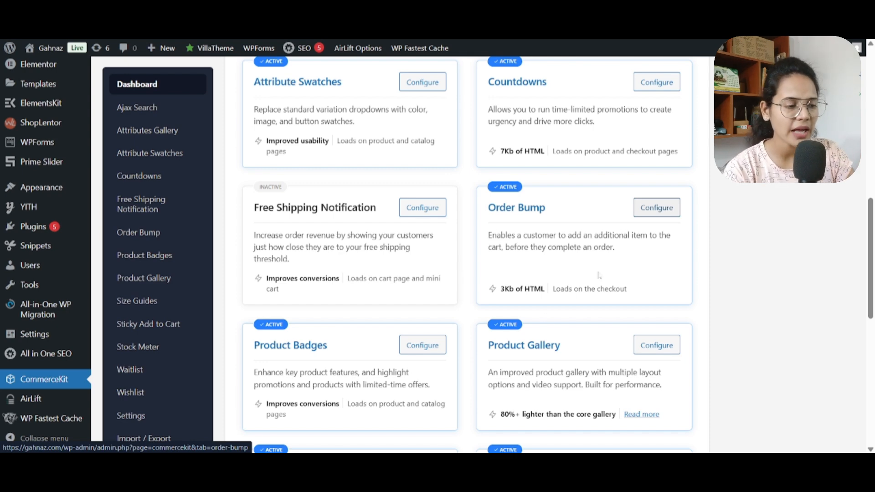
{"action": "scroll", "coordinate": [429, 237], "scroll_direction": "down", "scroll_amount": 2}
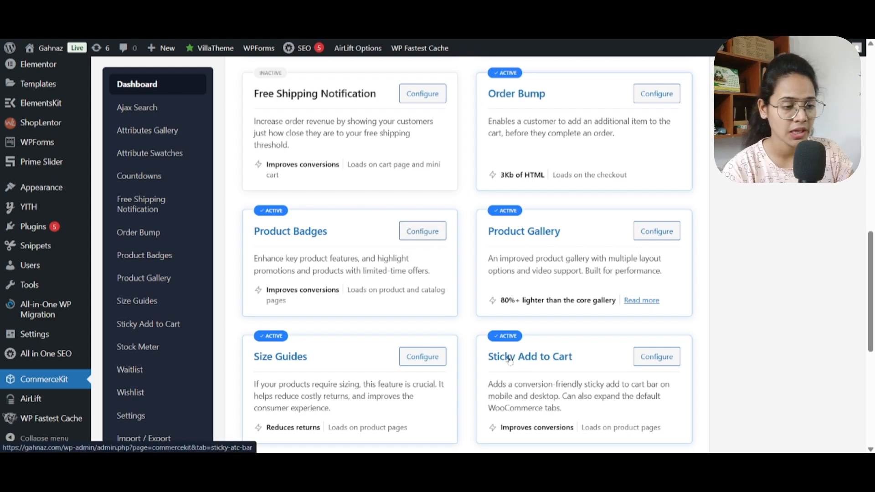
{"action": "scroll", "coordinate": [424, 255], "scroll_direction": "up", "scroll_amount": 4}
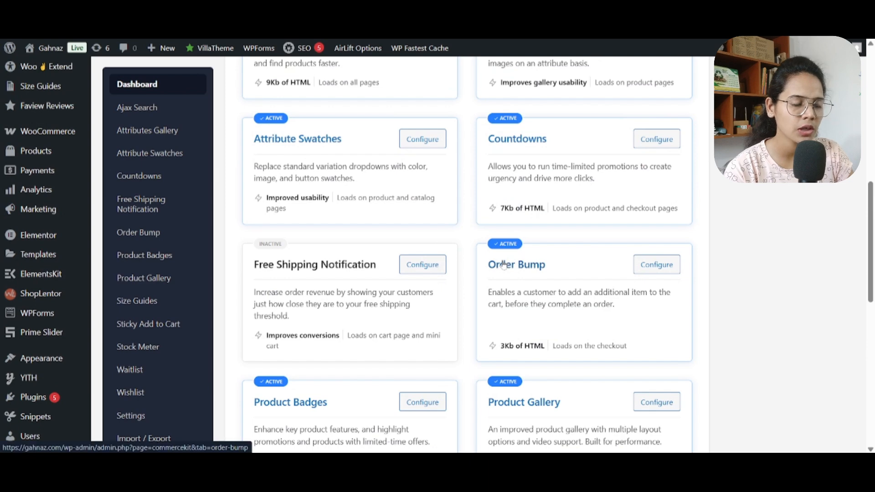
{"action": "scroll", "coordinate": [504, 264], "scroll_direction": "down", "scroll_amount": 4}
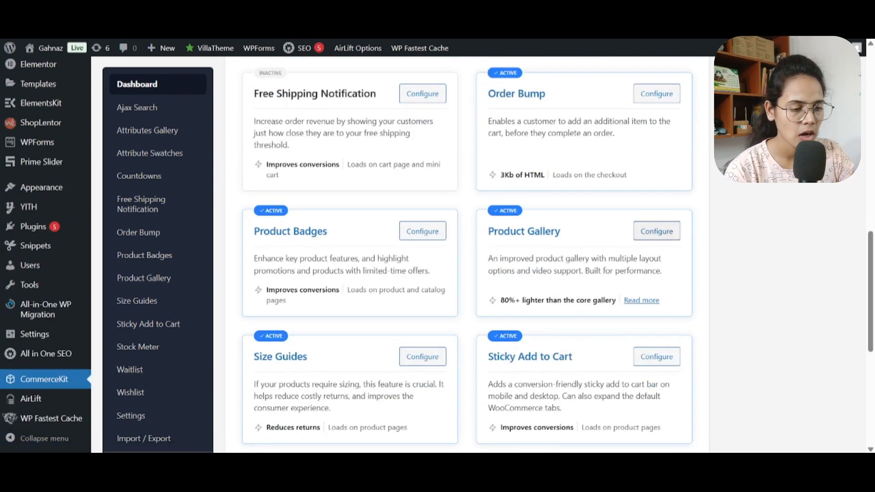
{"action": "scroll", "coordinate": [638, 246], "scroll_direction": "down", "scroll_amount": 3}
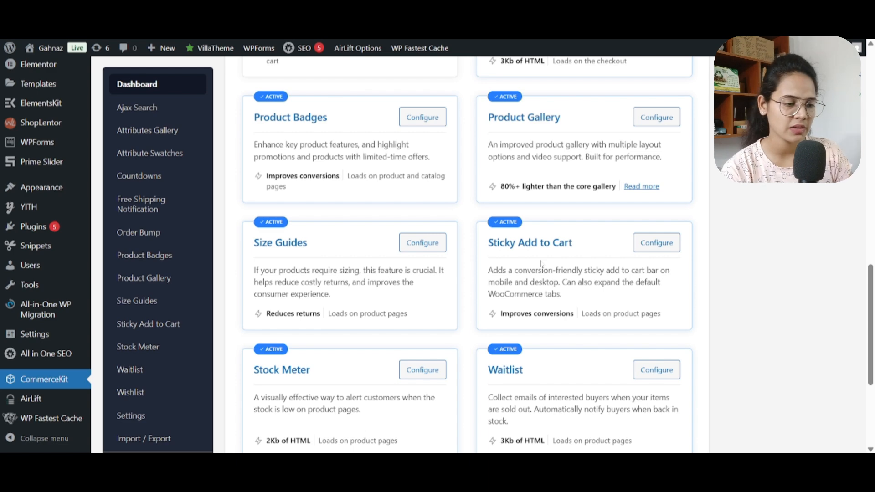
{"action": "scroll", "coordinate": [429, 263], "scroll_direction": "down", "scroll_amount": 4}
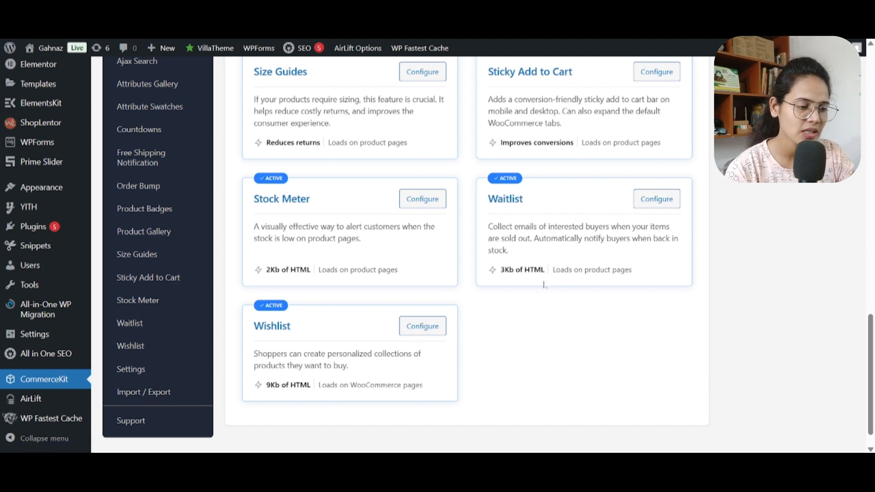
{"action": "scroll", "coordinate": [465, 255], "scroll_direction": "up", "scroll_amount": 5}
{"action": "scroll", "coordinate": [189, 178], "scroll_direction": "up", "scroll_amount": 10}
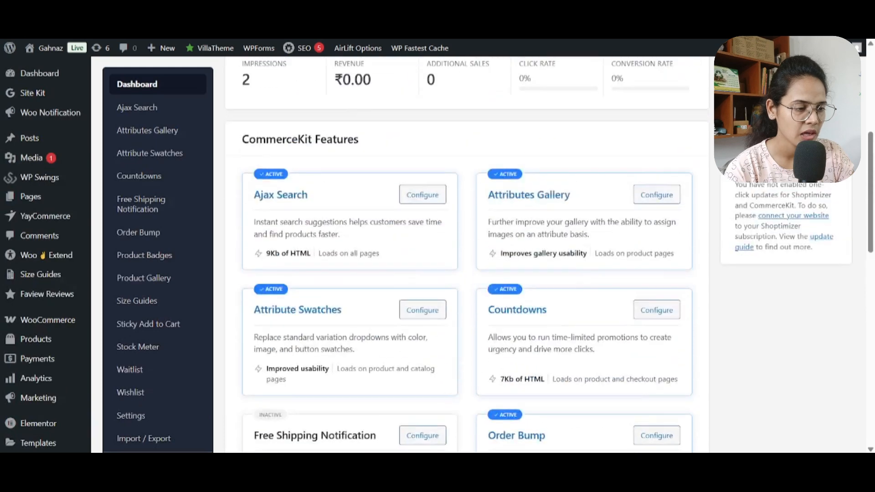
{"action": "scroll", "coordinate": [184, 199], "scroll_direction": "up", "scroll_amount": 1}
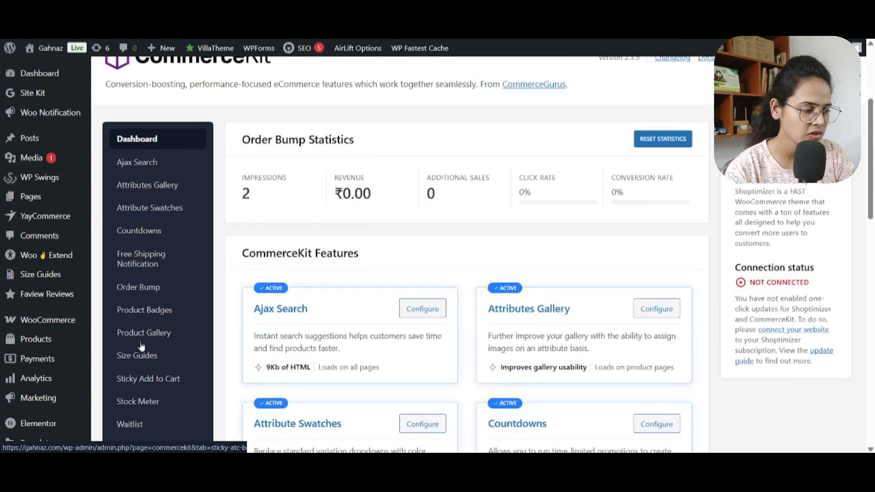
Step: Open the Ajax Search settings and review the enable option, placeholder, "No results" text and "View all" text
{"action": "left_click", "coordinate": [136, 168]}
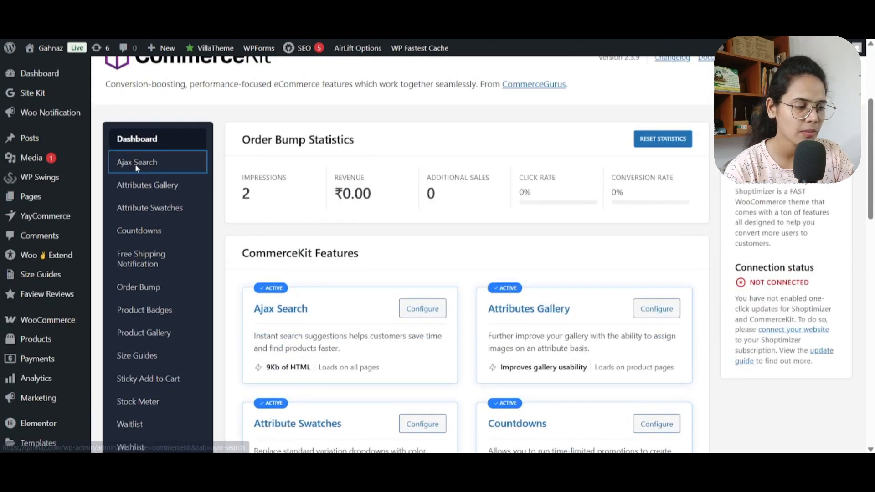
{"action": "scroll", "coordinate": [376, 266], "scroll_direction": "down", "scroll_amount": 2}
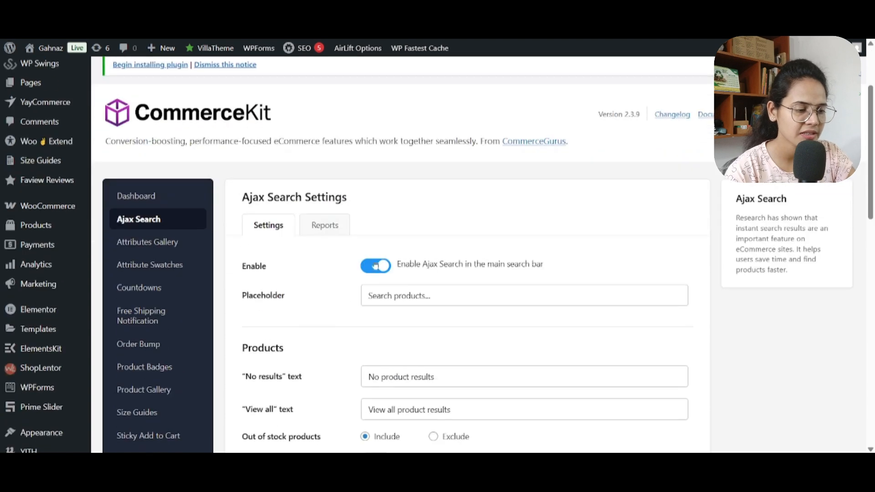
{"action": "scroll", "coordinate": [445, 277], "scroll_direction": "down", "scroll_amount": 2}
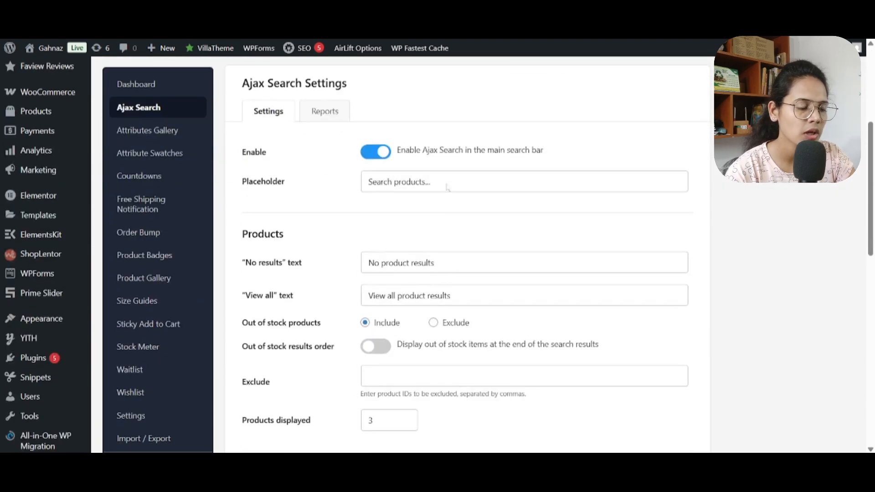
{"action": "left_click", "coordinate": [399, 182]}
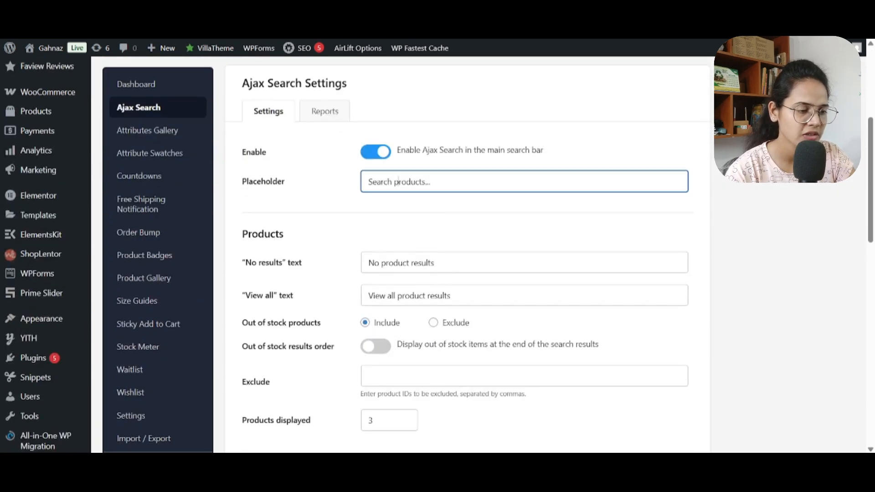
{"action": "triple_click", "coordinate": [399, 181]}
{"action": "scroll", "coordinate": [410, 294], "scroll_direction": "down", "scroll_amount": 2}
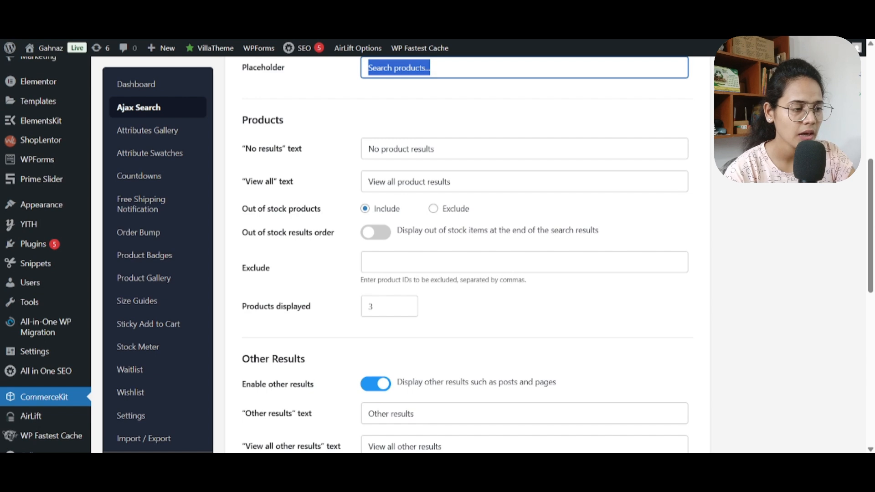
{"action": "left_click_drag", "start_coordinate": [434, 149], "coordinate": [368, 206]}
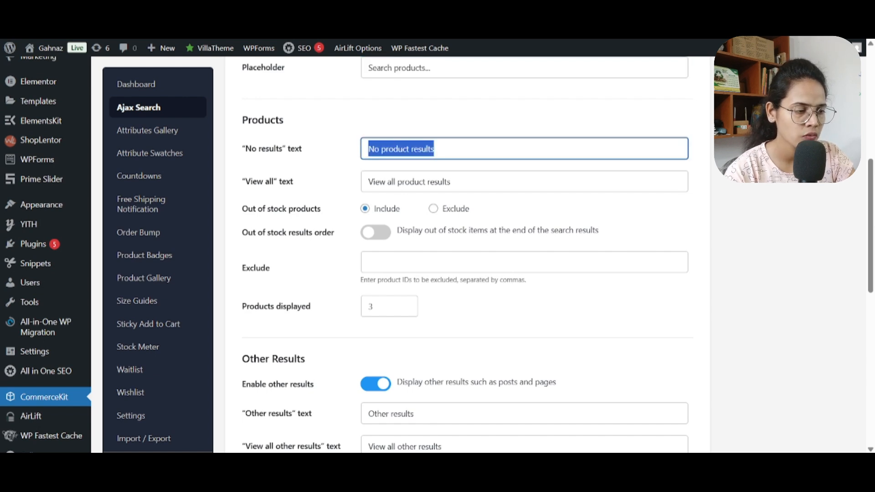
{"action": "key", "text": "Tab"}
{"action": "scroll", "coordinate": [505, 233], "scroll_direction": "down", "scroll_amount": 1}
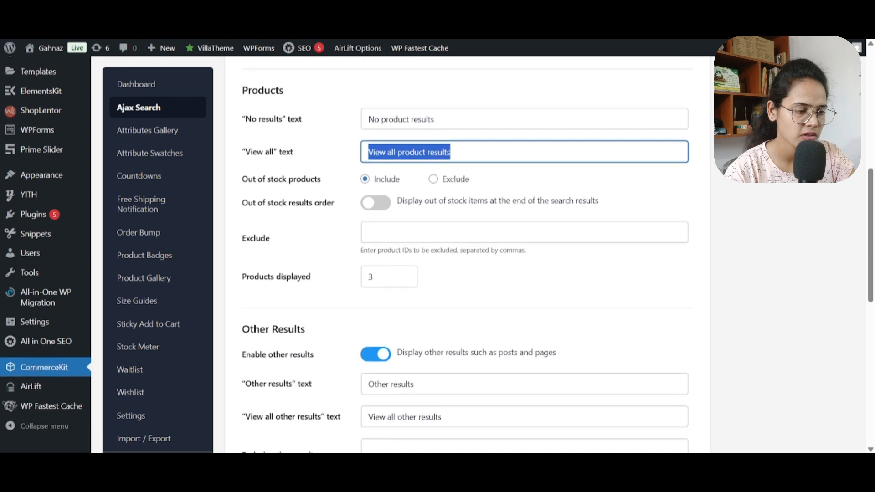
Step: Review the Ajax Search options for products displayed, other results, Lightning Fast Results and clearing the search index
{"action": "scroll", "coordinate": [428, 213], "scroll_direction": "down", "scroll_amount": 1}
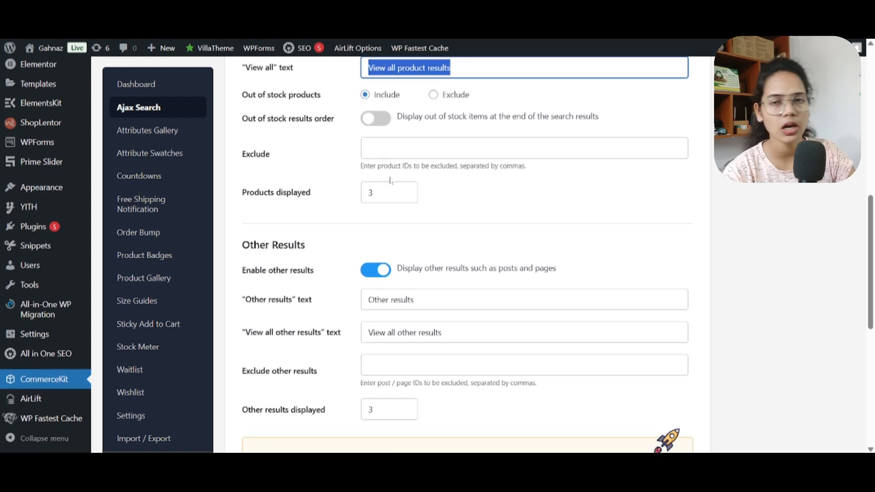
{"action": "scroll", "coordinate": [390, 181], "scroll_direction": "down", "scroll_amount": 1}
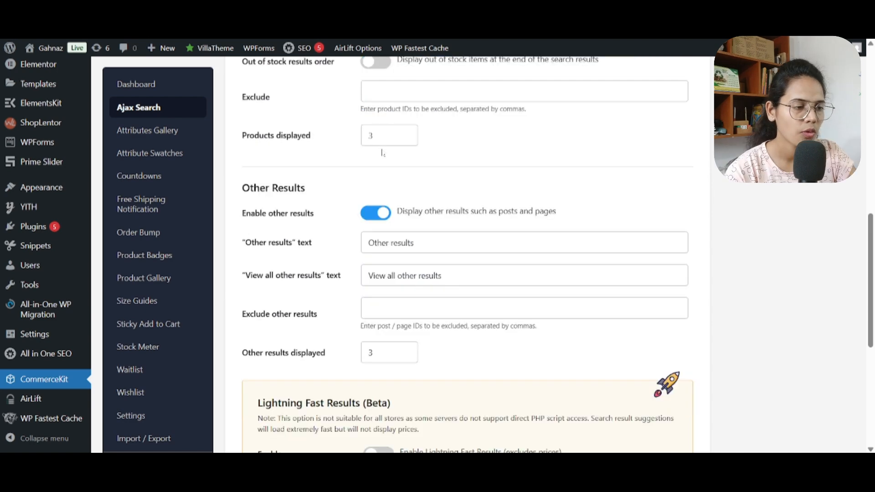
{"action": "left_click", "coordinate": [371, 136]}
{"action": "double_click", "coordinate": [372, 136]}
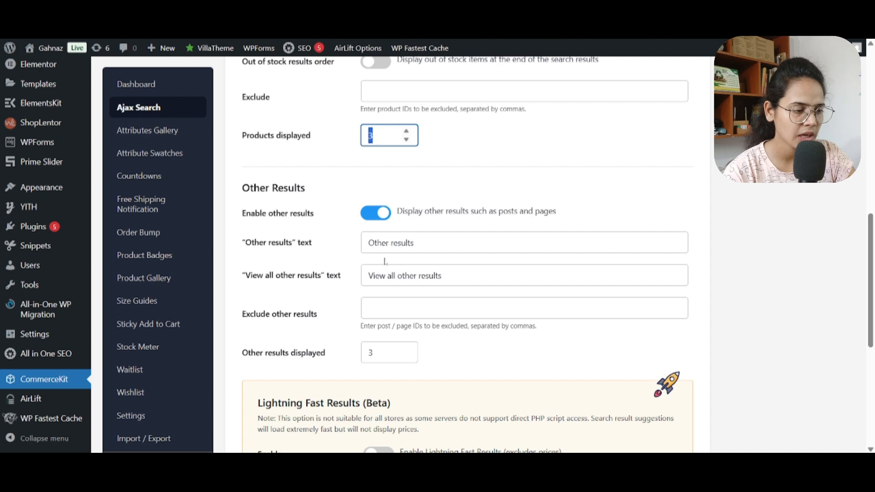
{"action": "scroll", "coordinate": [385, 262], "scroll_direction": "down", "scroll_amount": 5}
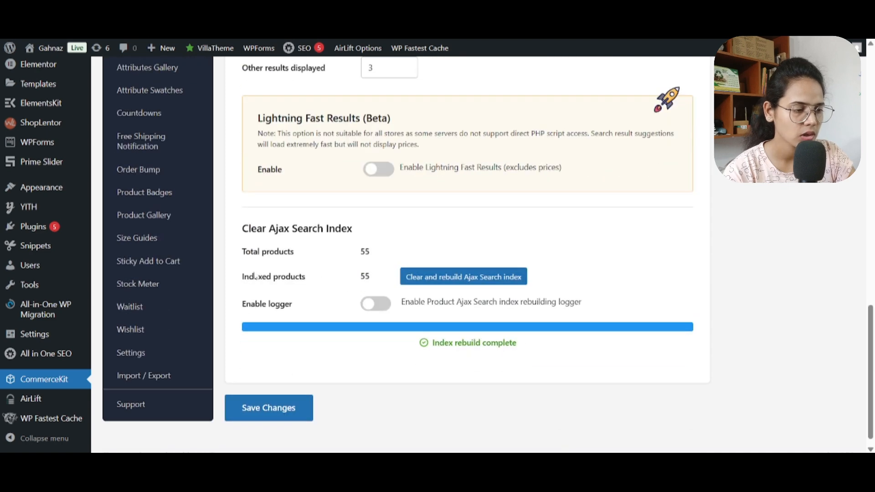
Step: Open the Attributes Gallery settings and review the feature description and its enable option
{"action": "scroll", "coordinate": [327, 317], "scroll_direction": "up", "scroll_amount": 8}
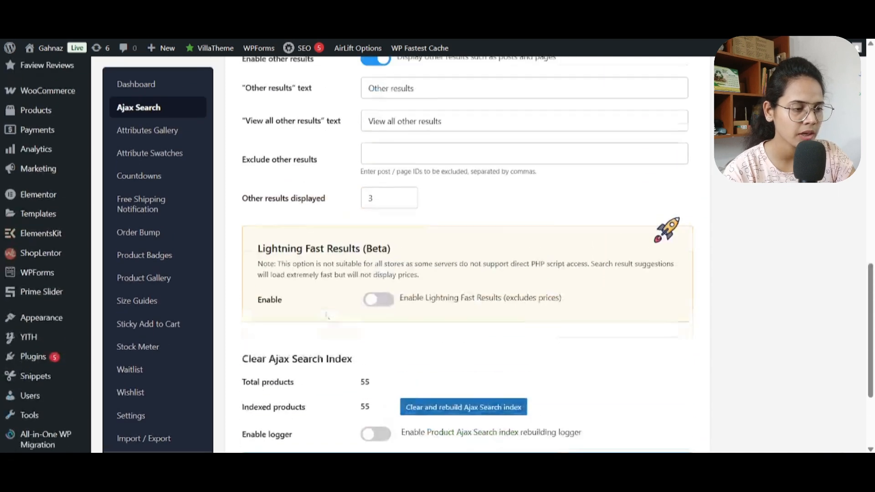
{"action": "left_click", "coordinate": [138, 136]}
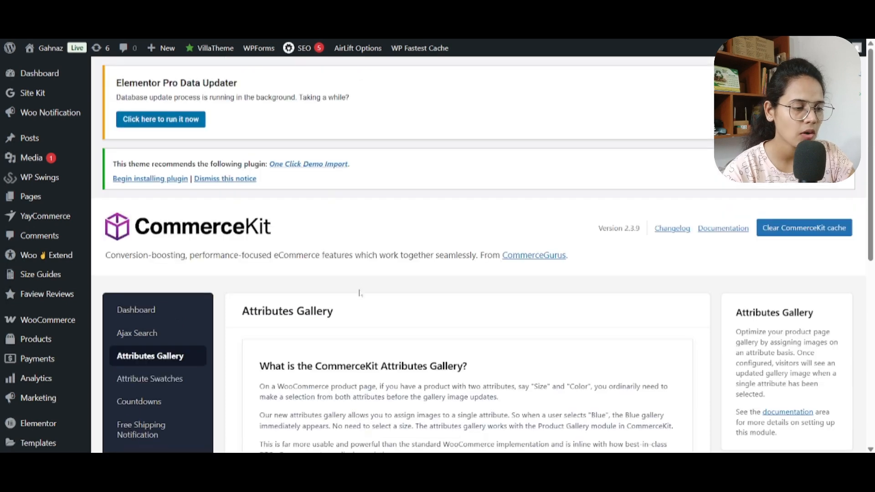
{"action": "scroll", "coordinate": [358, 293], "scroll_direction": "down", "scroll_amount": 6}
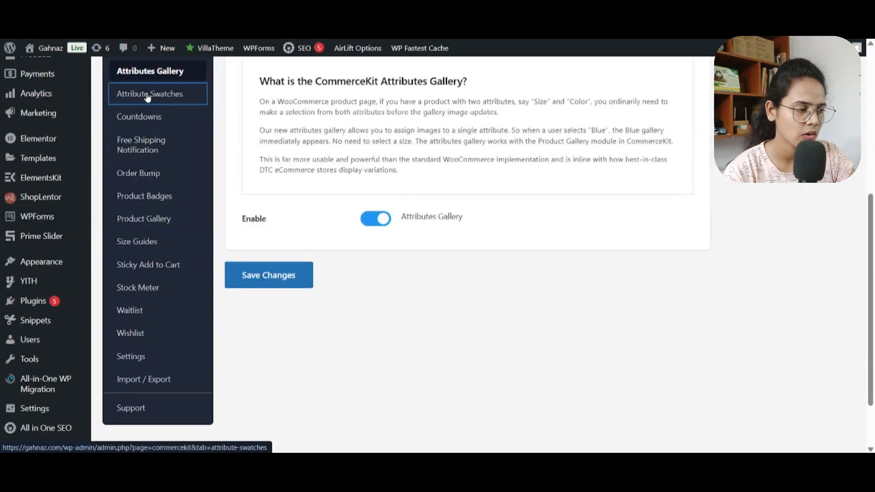
Step: Open the Attribute Swatches settings and review the tooltip, button style, product details page and product listings page options
{"action": "left_click", "coordinate": [148, 96]}
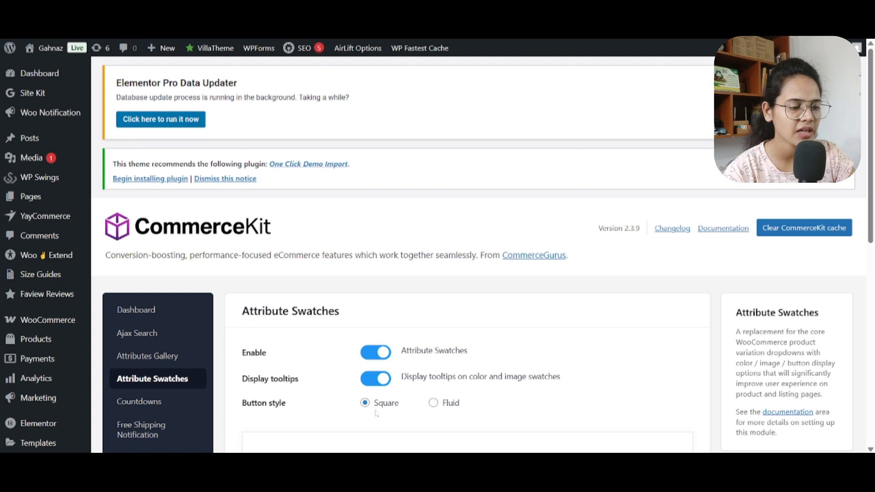
{"action": "scroll", "coordinate": [457, 176], "scroll_direction": "down", "scroll_amount": 6}
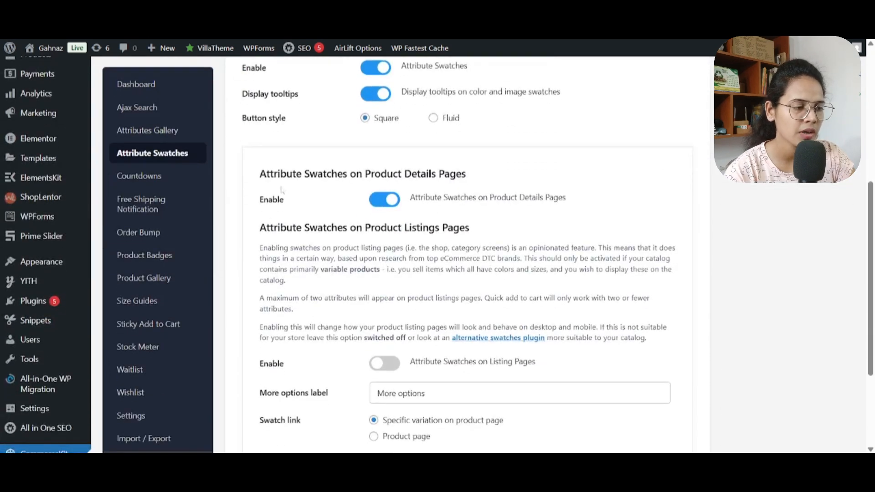
{"action": "left_click_drag", "start_coordinate": [266, 173], "coordinate": [478, 172]}
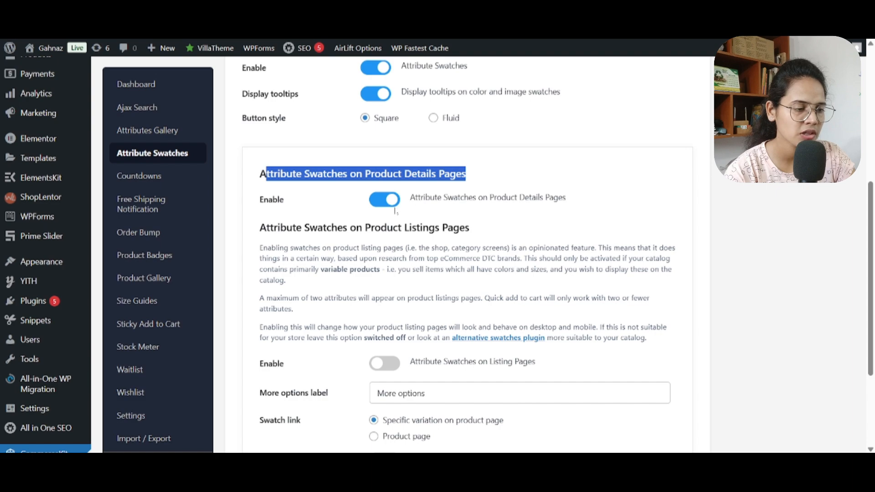
{"action": "scroll", "coordinate": [387, 259], "scroll_direction": "down", "scroll_amount": 3}
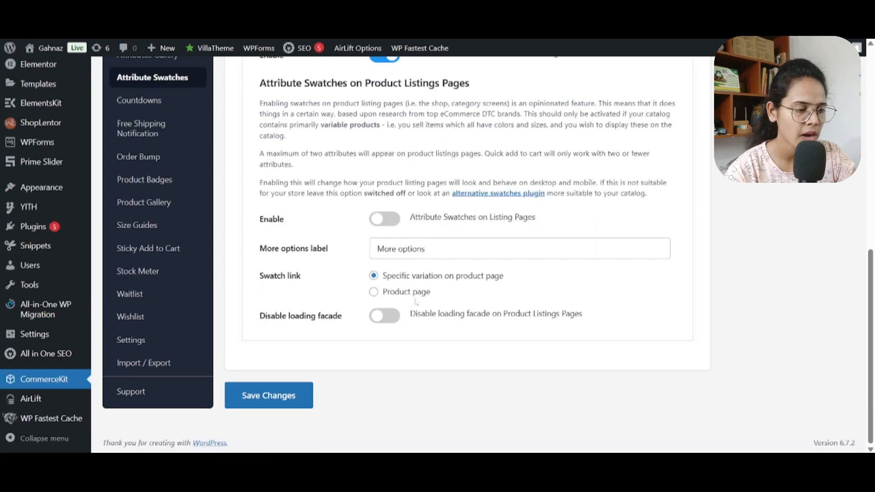
Step: Open the Countdowns settings, review the Checkout Countdown options and expand the Big Sale Discount product countdown
{"action": "scroll", "coordinate": [415, 301], "scroll_direction": "up", "scroll_amount": 6}
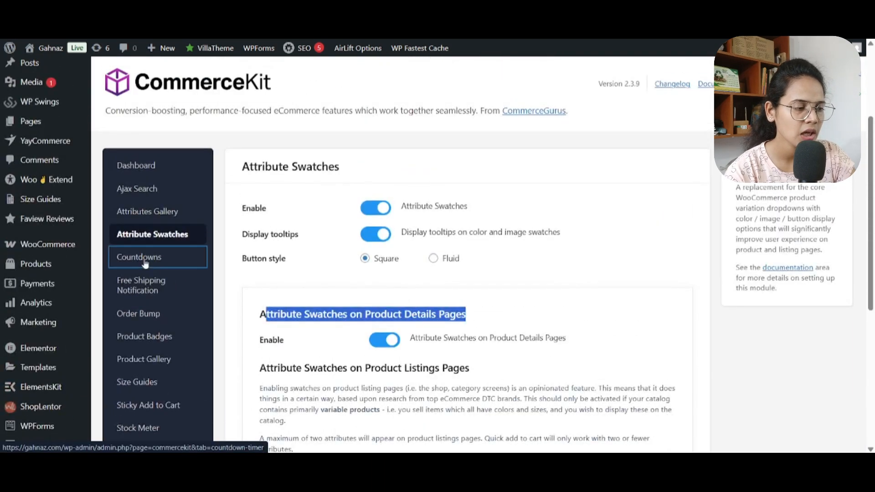
{"action": "left_click", "coordinate": [144, 262]}
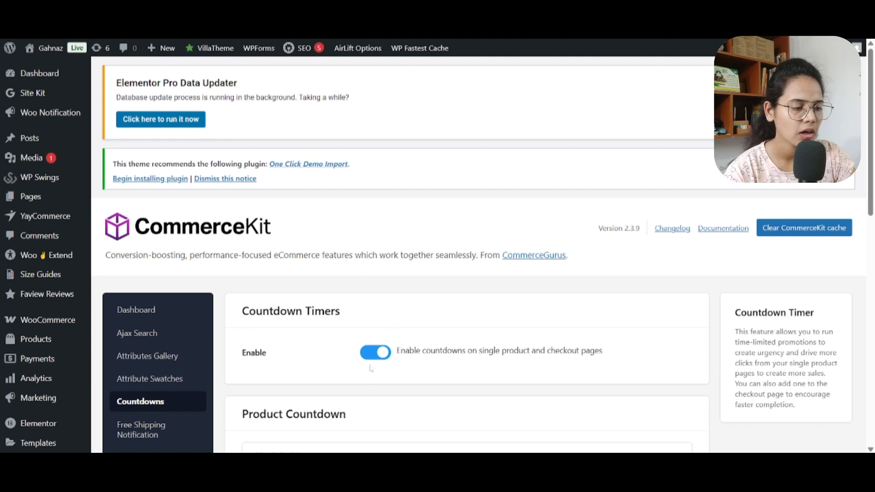
{"action": "scroll", "coordinate": [339, 205], "scroll_direction": "down", "scroll_amount": 7}
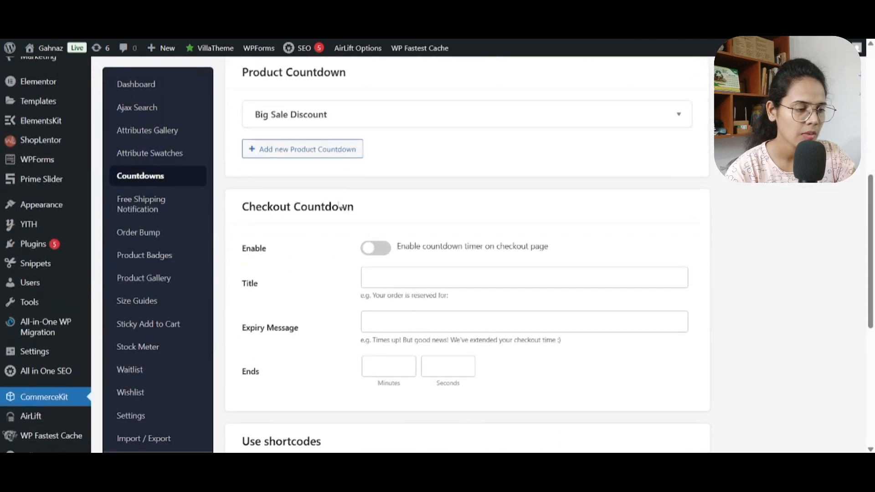
{"action": "left_click", "coordinate": [407, 118]}
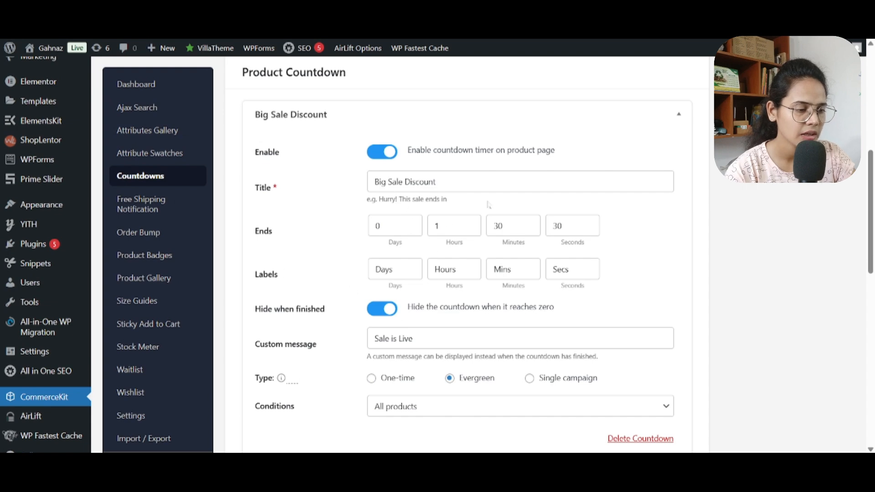
Step: Review the Big Sale Discount countdown's title, end time, labels, custom message, type and conditions, and collapse its settings
{"action": "scroll", "coordinate": [389, 334], "scroll_direction": "down", "scroll_amount": 3}
{"action": "scroll", "coordinate": [388, 335], "scroll_direction": "up", "scroll_amount": 3}
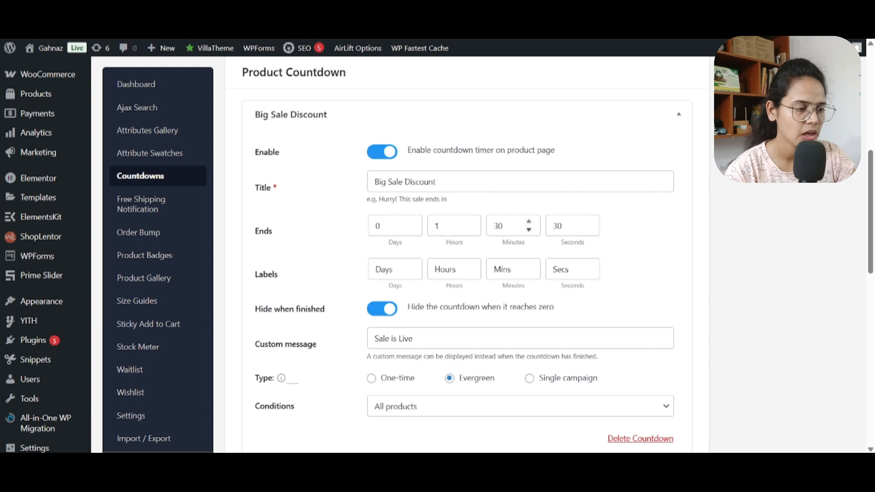
{"action": "left_click_drag", "start_coordinate": [436, 182], "coordinate": [368, 193]}
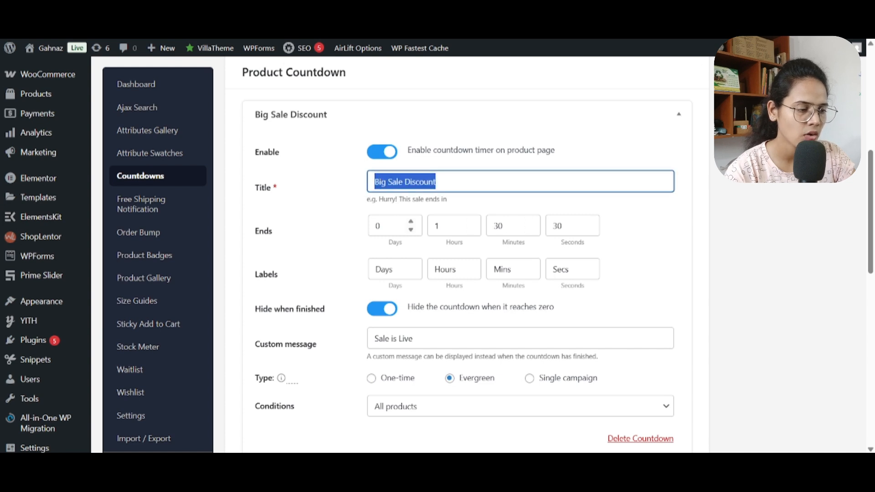
{"action": "scroll", "coordinate": [512, 279], "scroll_direction": "down", "scroll_amount": 1}
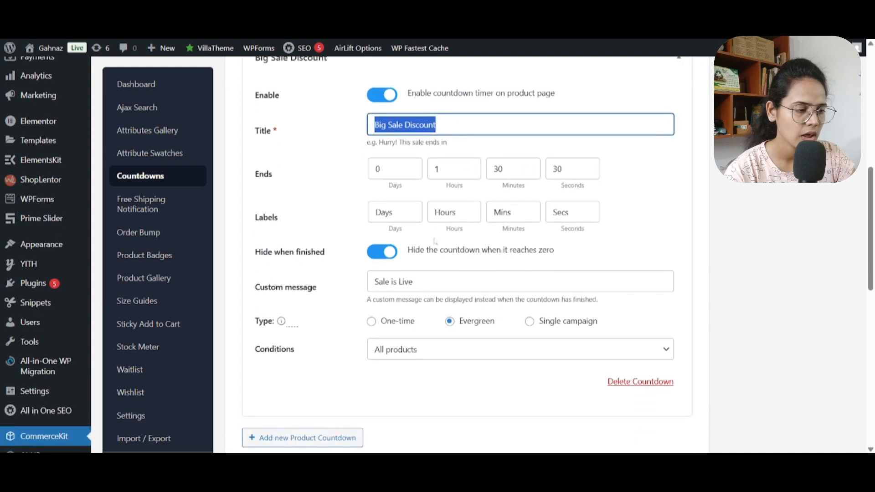
{"action": "triple_click", "coordinate": [403, 276]}
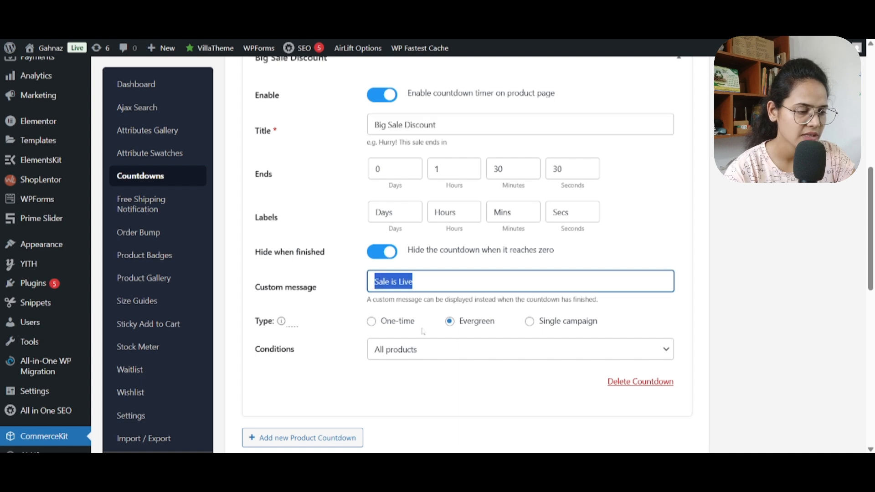
{"action": "left_click", "coordinate": [448, 351]}
{"action": "left_click", "coordinate": [448, 351]}
{"action": "scroll", "coordinate": [504, 346], "scroll_direction": "up", "scroll_amount": 5}
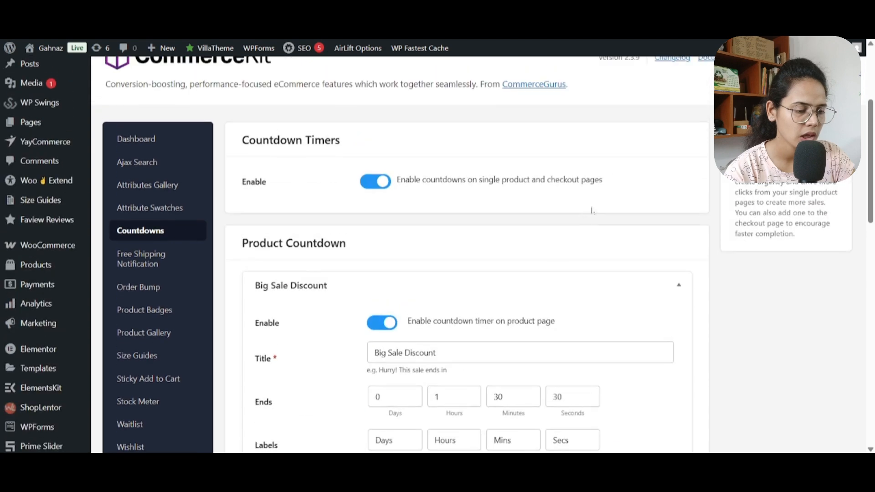
{"action": "left_click", "coordinate": [678, 285]}
Step: Enable the countdown timer on the checkout page and review its title, expiry message, end time and shortcode options
{"action": "scroll", "coordinate": [498, 265], "scroll_direction": "down", "scroll_amount": 4}
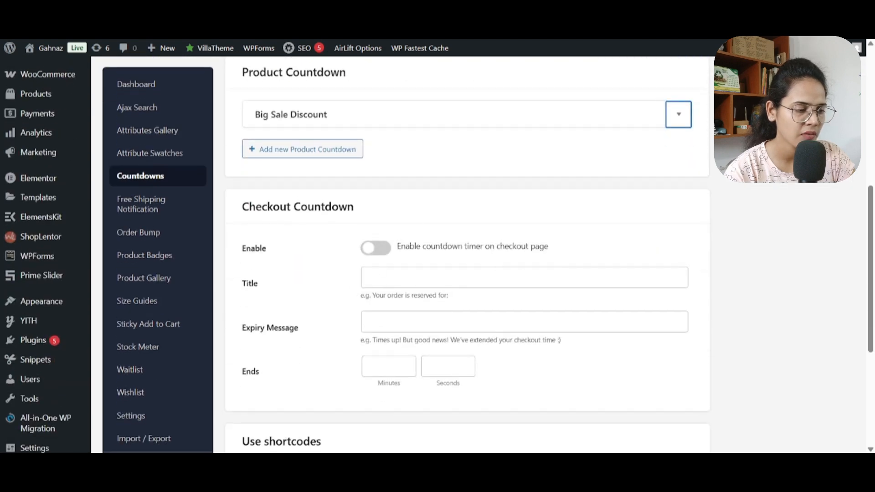
{"action": "left_click", "coordinate": [372, 253]}
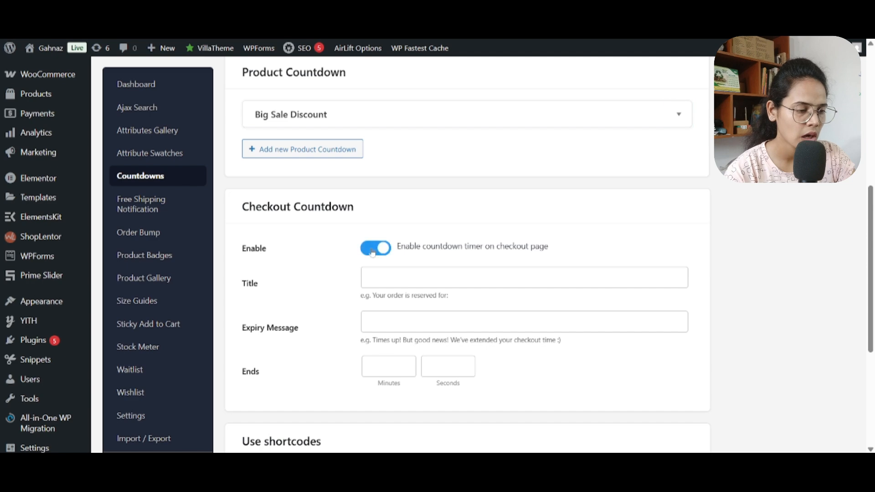
{"action": "scroll", "coordinate": [465, 417], "scroll_direction": "down", "scroll_amount": 3}
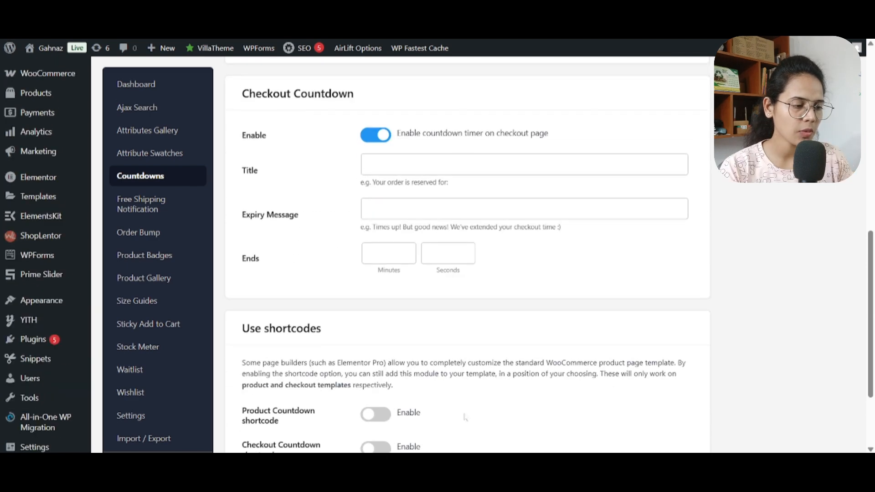
{"action": "scroll", "coordinate": [429, 319], "scroll_direction": "down", "scroll_amount": 3}
{"action": "scroll", "coordinate": [429, 319], "scroll_direction": "up", "scroll_amount": 5}
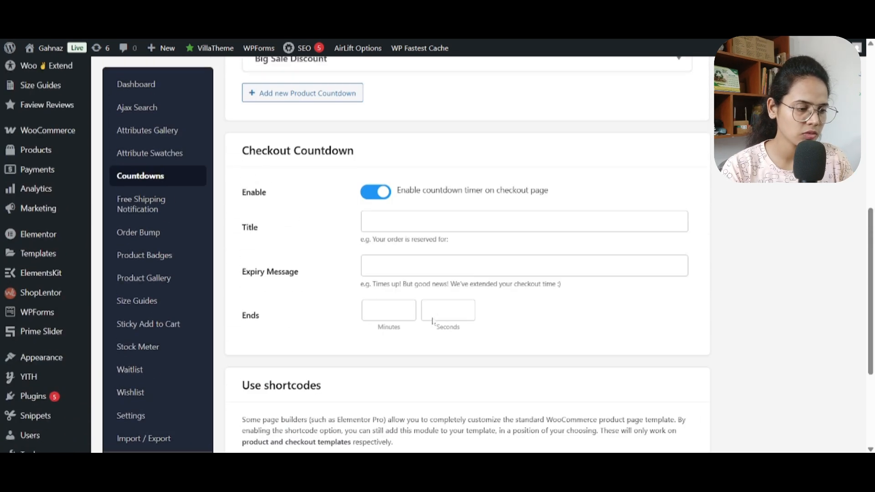
{"action": "scroll", "coordinate": [463, 339], "scroll_direction": "down", "scroll_amount": 4}
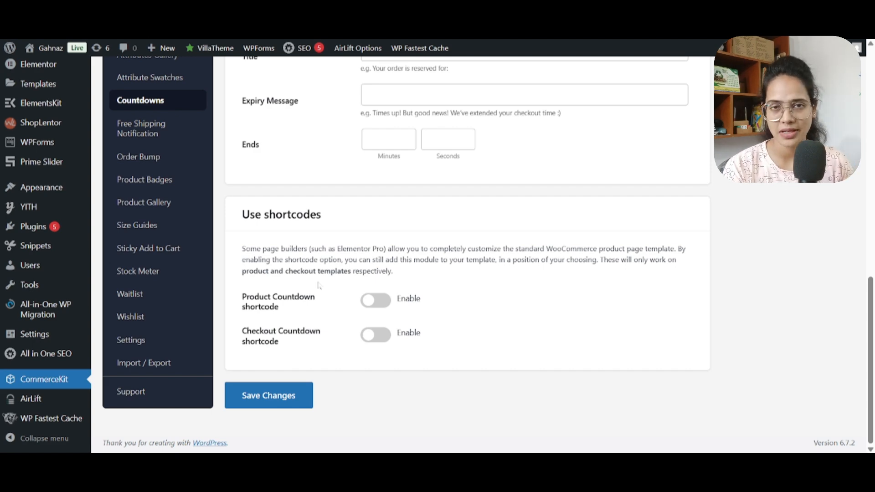
{"action": "scroll", "coordinate": [377, 311], "scroll_direction": "up", "scroll_amount": 4}
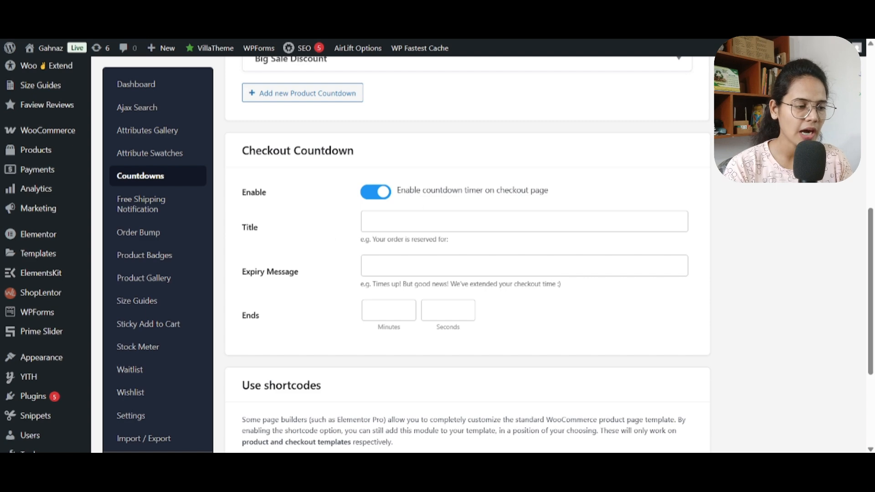
Step: Open the Free Shipping Notification settings and review the display, message, progress bar color, shipping class and shortcode options
{"action": "scroll", "coordinate": [237, 276], "scroll_direction": "down", "scroll_amount": 4}
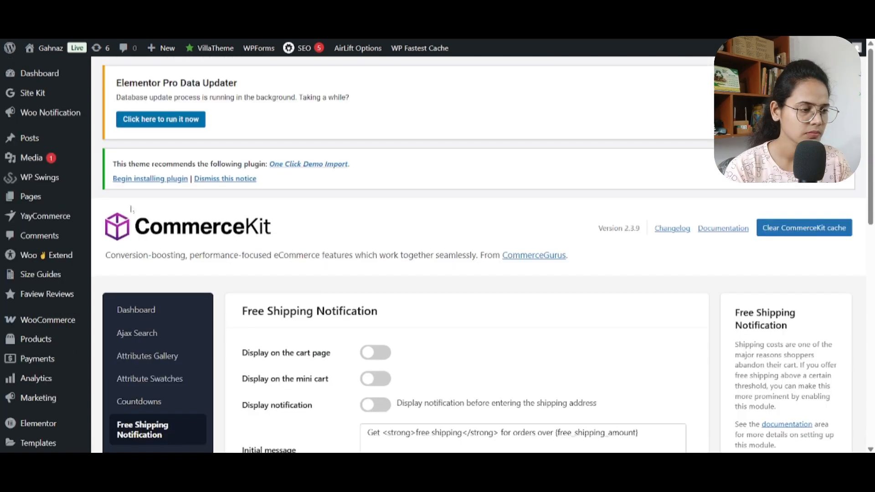
{"action": "scroll", "coordinate": [251, 211], "scroll_direction": "down", "scroll_amount": 5}
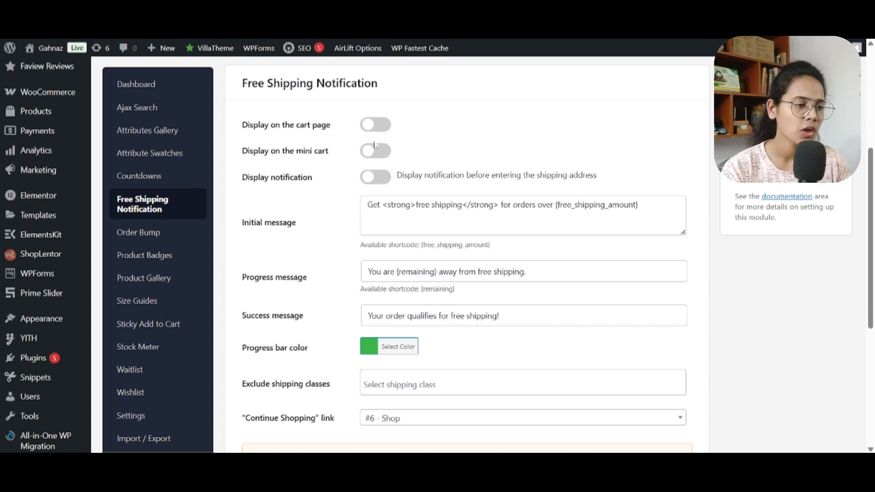
{"action": "scroll", "coordinate": [465, 256], "scroll_direction": "down", "scroll_amount": 6}
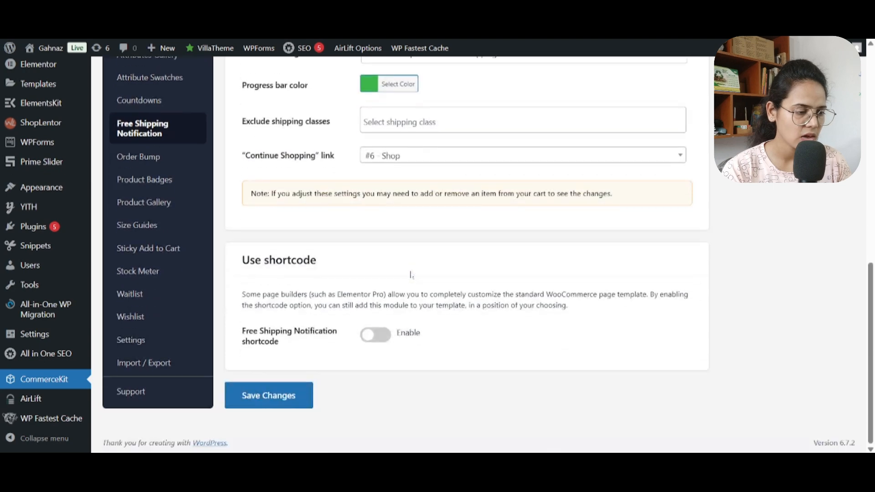
Step: Open the Order Bump settings and review the mini cart, multiple bumps and heading options
{"action": "left_click", "coordinate": [132, 164]}
{"action": "scroll", "coordinate": [434, 212], "scroll_direction": "down", "scroll_amount": 3}
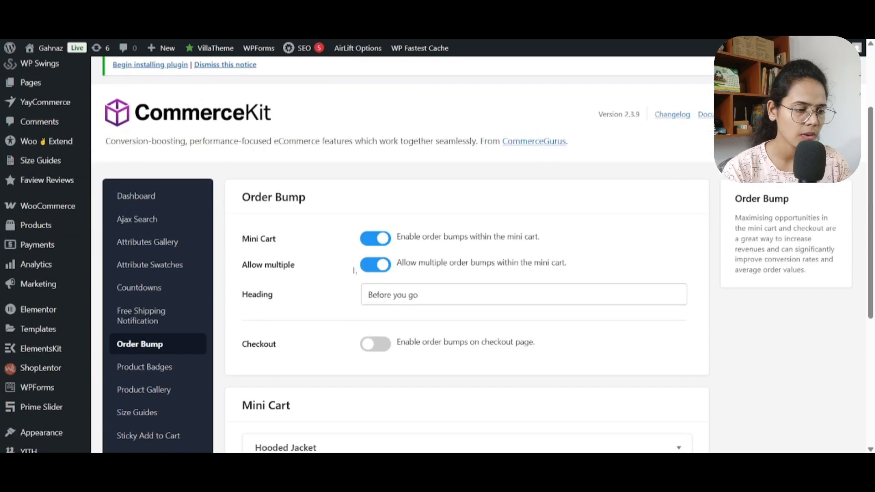
{"action": "scroll", "coordinate": [413, 299], "scroll_direction": "down", "scroll_amount": 3}
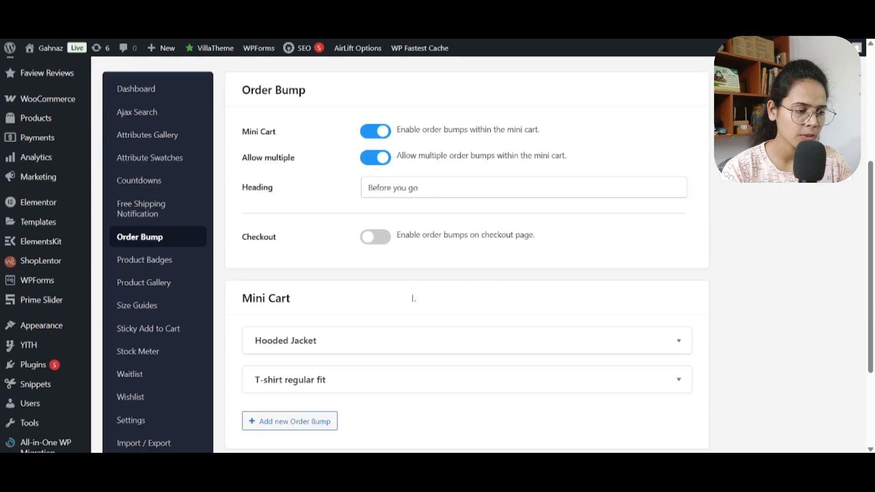
{"action": "left_click_drag", "start_coordinate": [422, 181], "coordinate": [353, 192]}
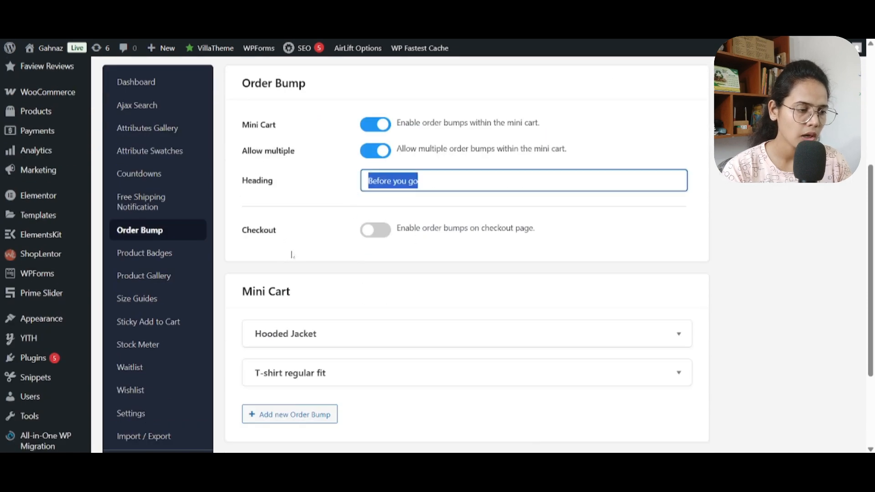
Step: Enable order bumps on the checkout page, allow multiple ones and copy the mini cart heading "Before you go" into the checkout heading
{"action": "left_click", "coordinate": [387, 236]}
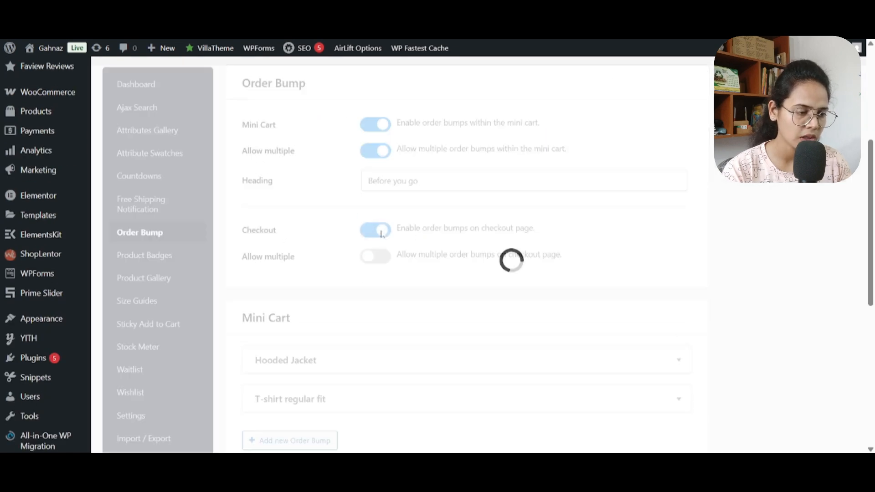
{"action": "left_click", "coordinate": [383, 259]}
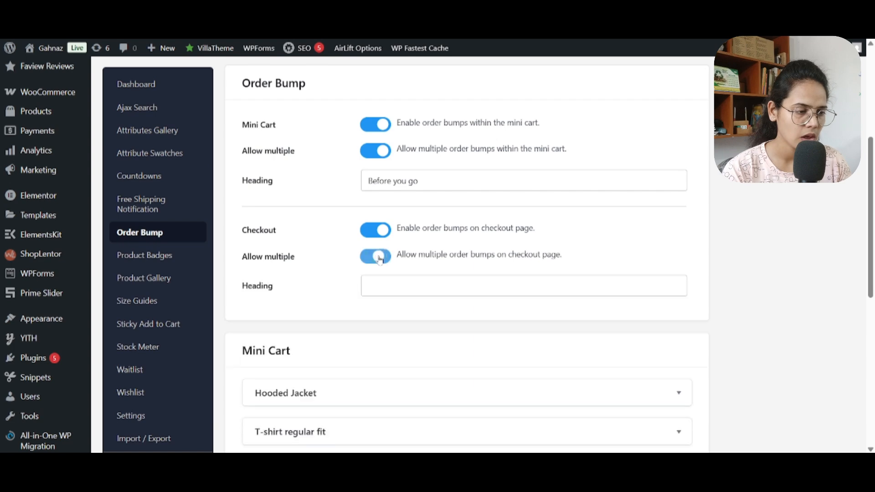
{"action": "scroll", "coordinate": [380, 202], "scroll_direction": "down", "scroll_amount": 3}
{"action": "scroll", "coordinate": [379, 202], "scroll_direction": "up", "scroll_amount": 1}
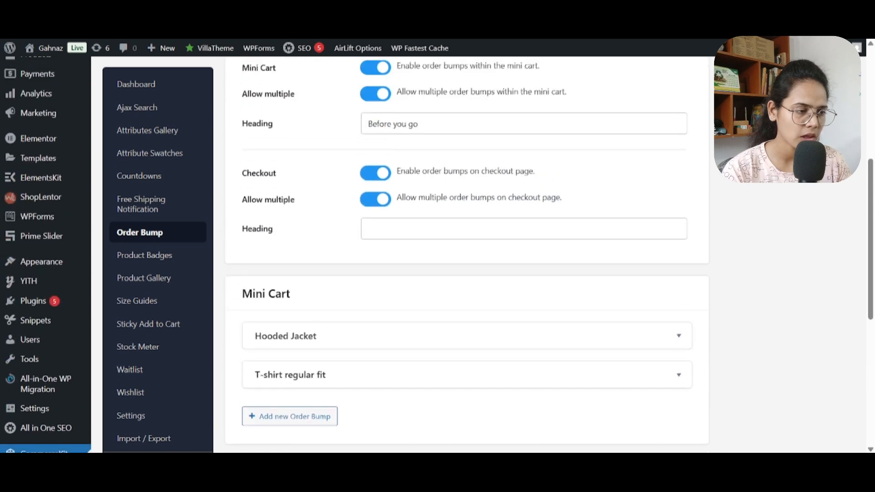
{"action": "left_click_drag", "start_coordinate": [420, 125], "coordinate": [342, 138]}
{"action": "key", "text": "ctrl+c"}
{"action": "left_click", "coordinate": [393, 229]}
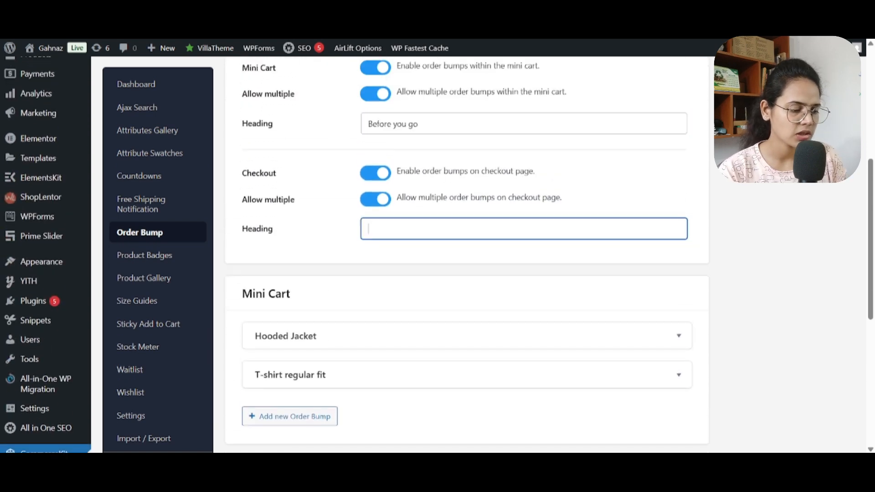
{"action": "key", "text": "ctrl+v"}
Step: Add a new mini cart order bump, review its product, title, button text and condition fields, and delete it again
{"action": "scroll", "coordinate": [357, 270], "scroll_direction": "down", "scroll_amount": 4}
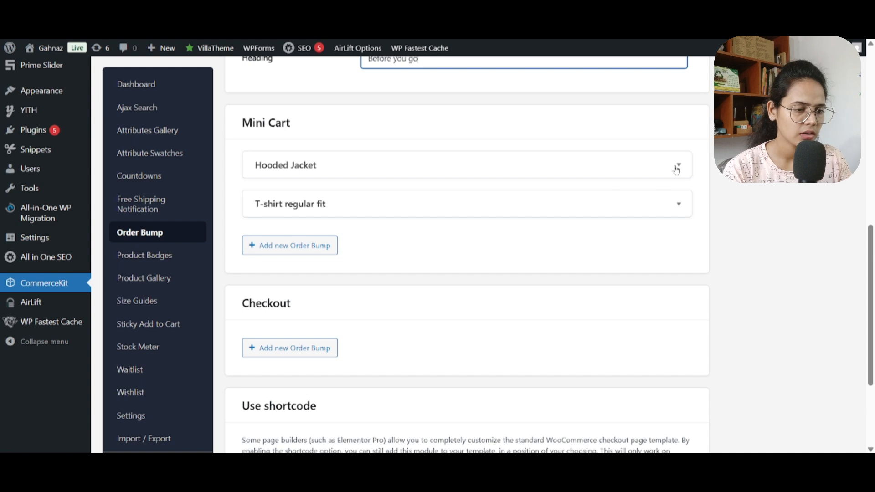
{"action": "left_click", "coordinate": [303, 250]}
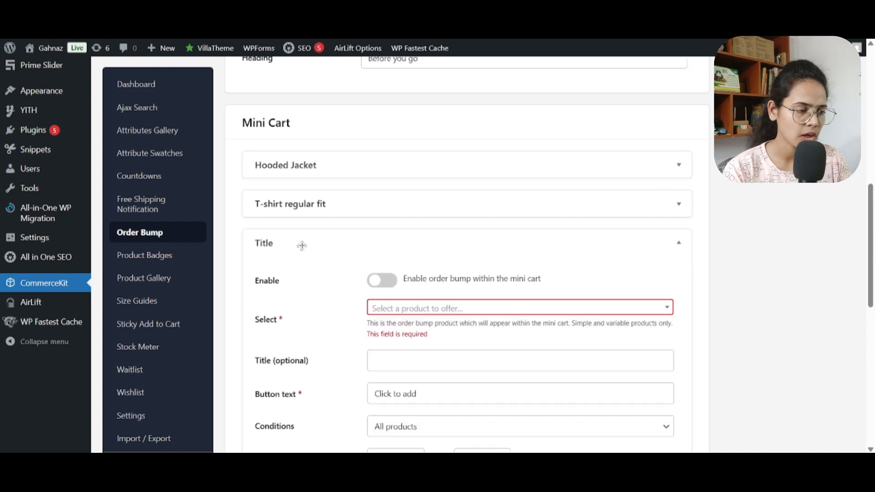
{"action": "left_click", "coordinate": [425, 310]}
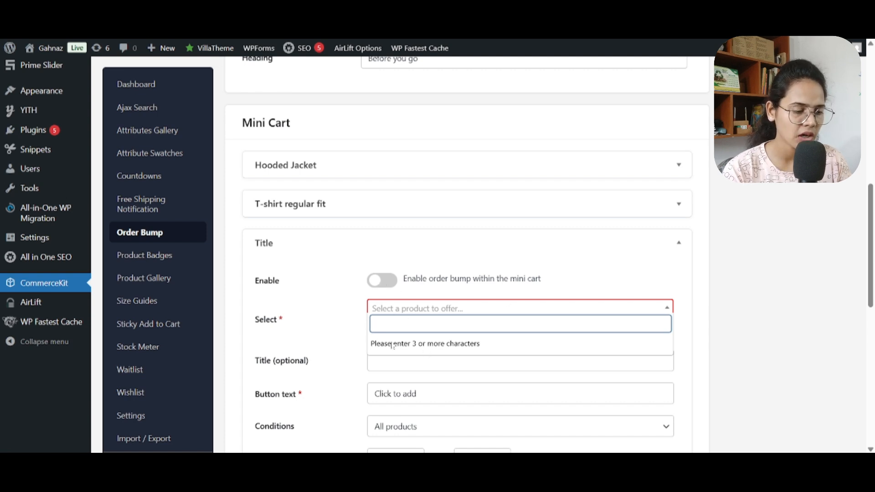
{"action": "scroll", "coordinate": [803, 275], "scroll_direction": "down", "scroll_amount": 3}
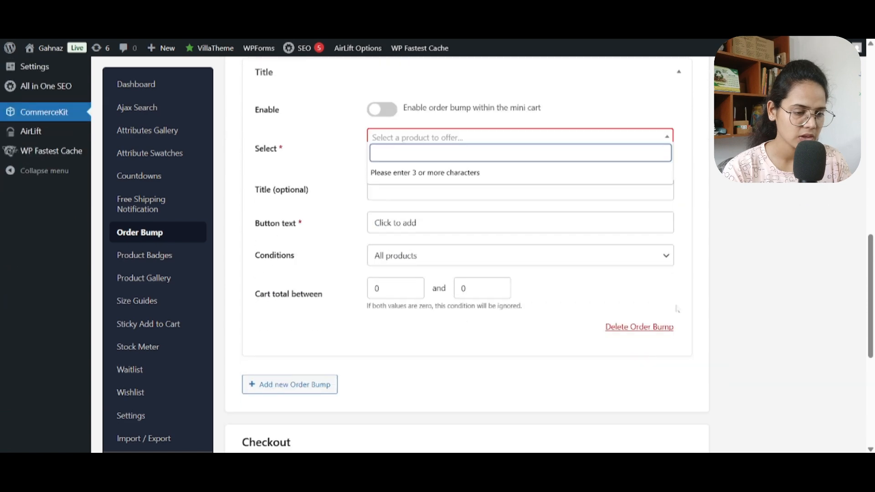
{"action": "left_click", "coordinate": [625, 326]}
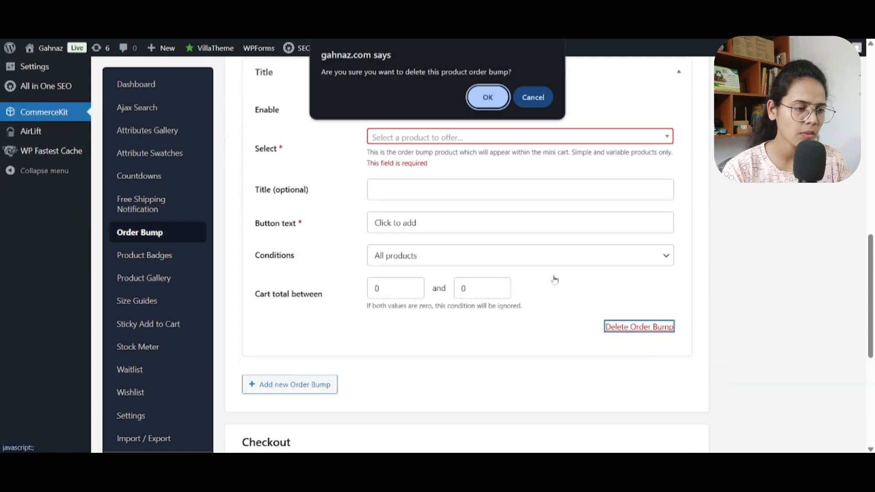
{"action": "left_click", "coordinate": [478, 99]}
Step: Disable order bumps on the checkout page and save the Order Bump settings
{"action": "scroll", "coordinate": [459, 207], "scroll_direction": "up", "scroll_amount": 4}
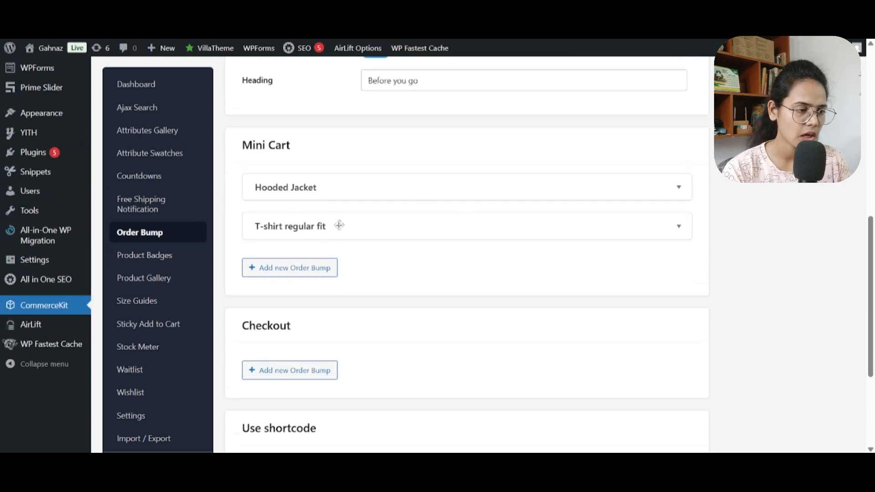
{"action": "scroll", "coordinate": [336, 232], "scroll_direction": "down", "scroll_amount": 4}
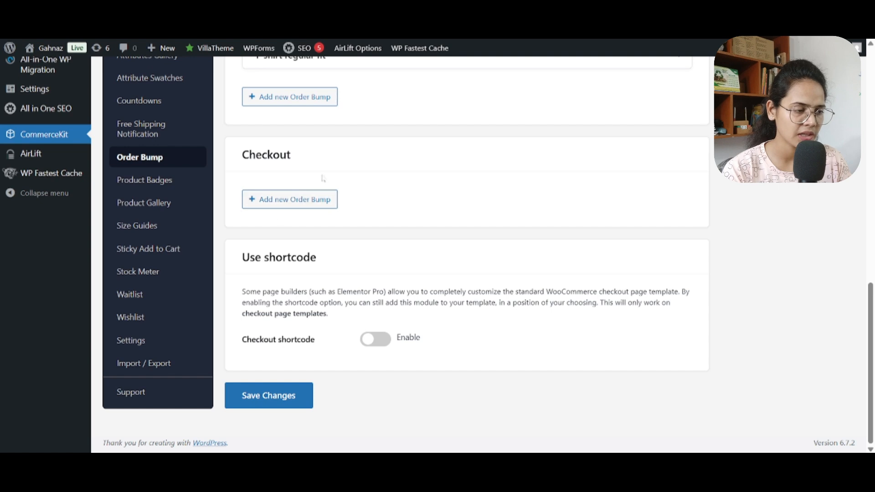
{"action": "scroll", "coordinate": [316, 203], "scroll_direction": "up", "scroll_amount": 3}
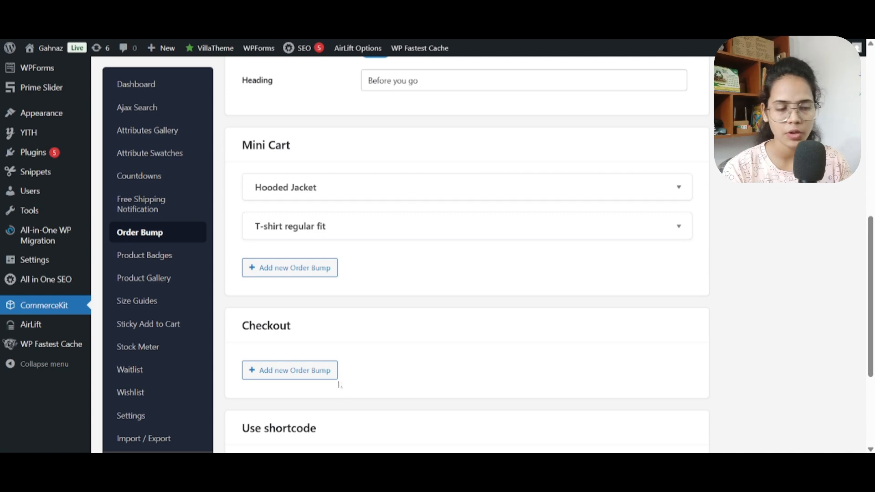
{"action": "scroll", "coordinate": [412, 381], "scroll_direction": "up", "scroll_amount": 5}
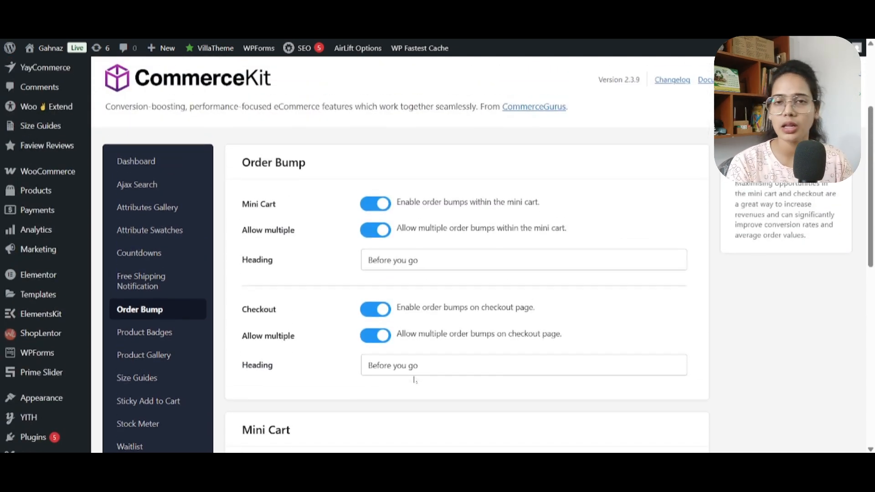
{"action": "left_click", "coordinate": [382, 313]}
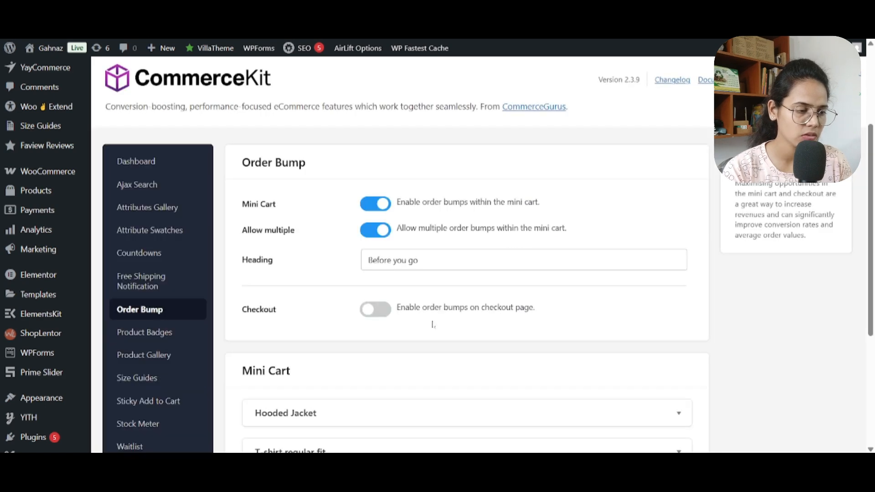
{"action": "scroll", "coordinate": [433, 325], "scroll_direction": "down", "scroll_amount": 5}
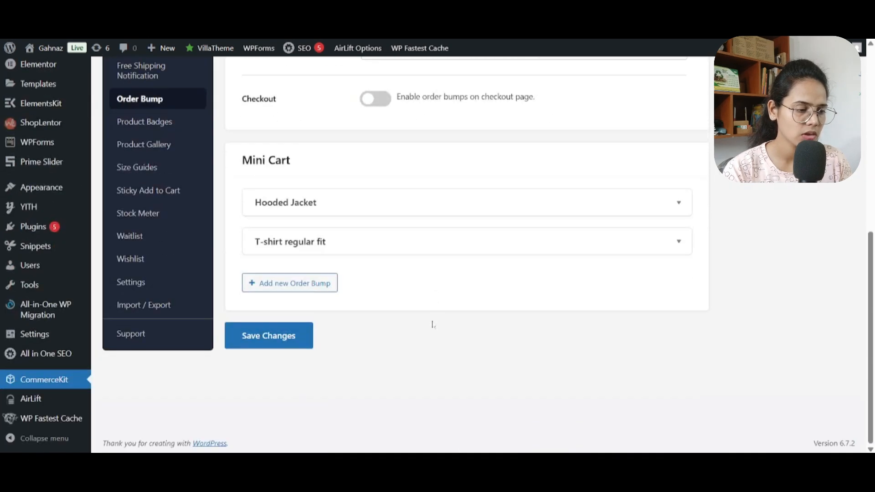
{"action": "left_click", "coordinate": [271, 340]}
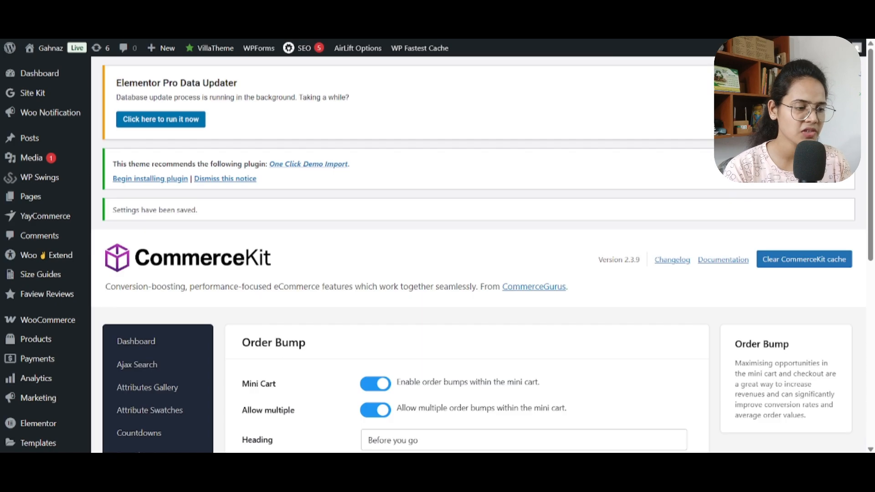
Step: Open the Product Badges settings and inspect the enable option and the existing Exclusive badge entry
{"action": "scroll", "coordinate": [205, 261], "scroll_direction": "down", "scroll_amount": 6}
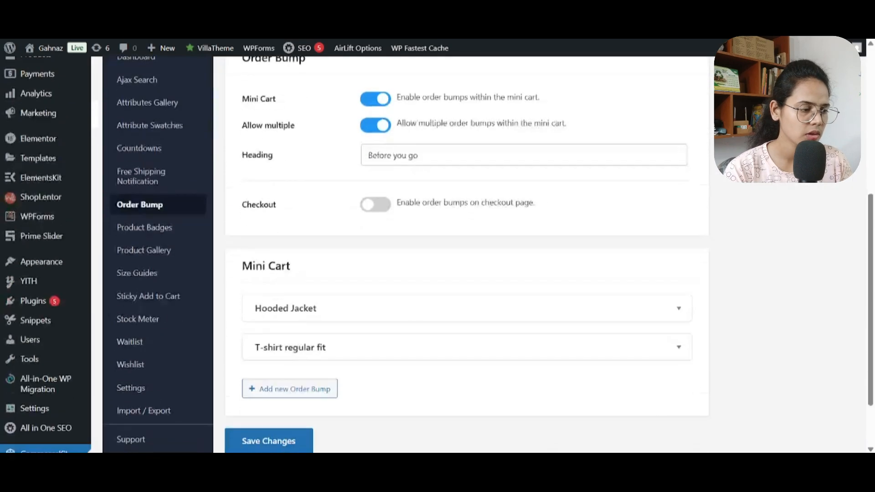
{"action": "left_click", "coordinate": [145, 227]}
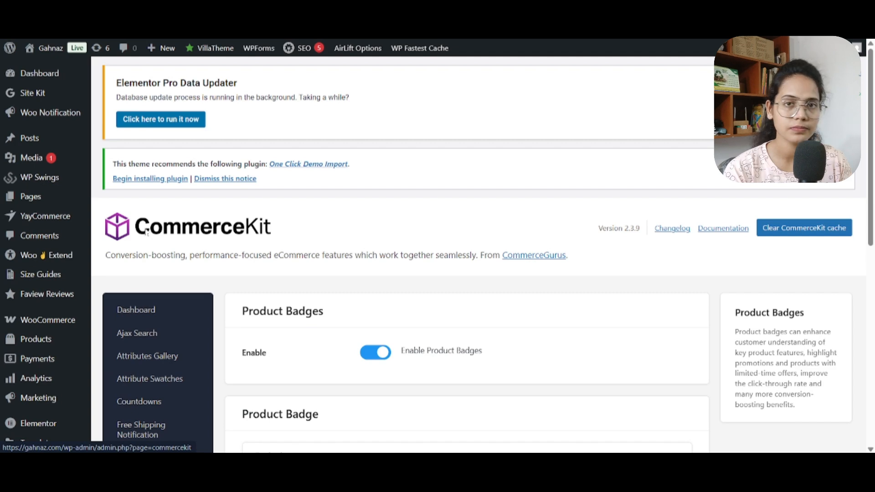
{"action": "scroll", "coordinate": [346, 253], "scroll_direction": "down", "scroll_amount": 3}
{"action": "scroll", "coordinate": [395, 263], "scroll_direction": "down", "scroll_amount": 3}
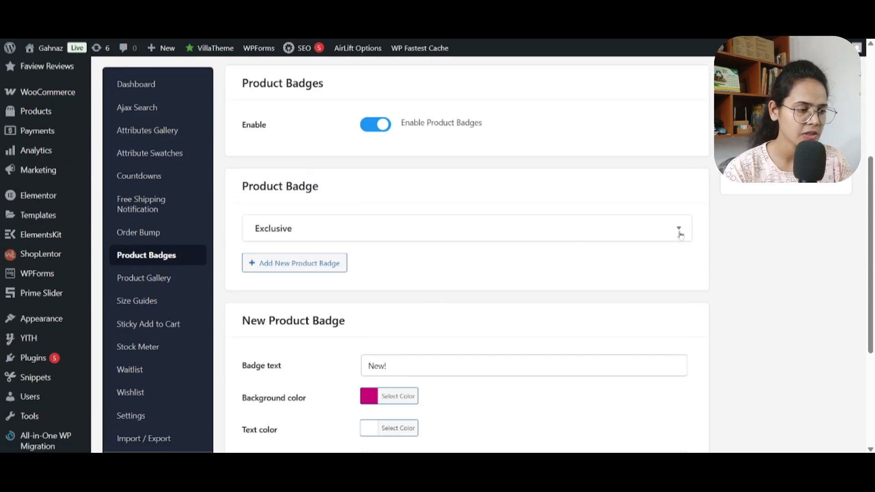
{"action": "left_click", "coordinate": [679, 230]}
{"action": "left_click", "coordinate": [679, 230]}
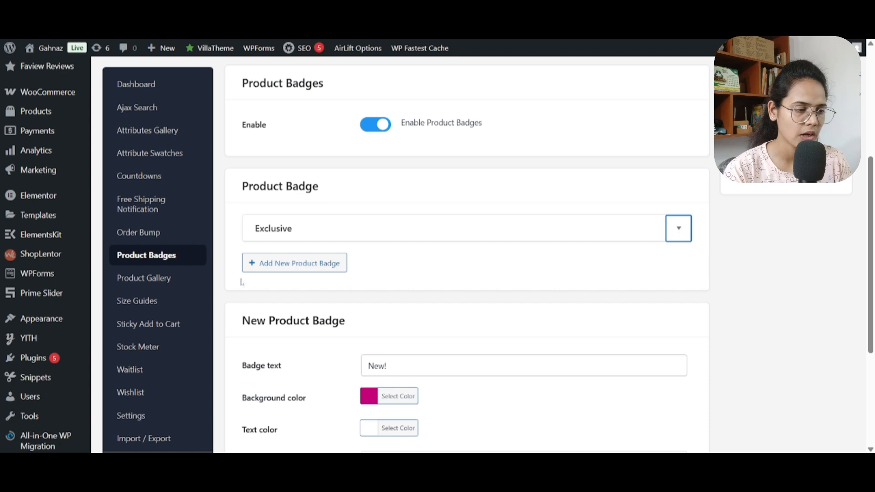
Step: Review the New Product Badge text, background and text colors, days displayed, and catalog and product page visibility options
{"action": "scroll", "coordinate": [431, 280], "scroll_direction": "down", "scroll_amount": 3}
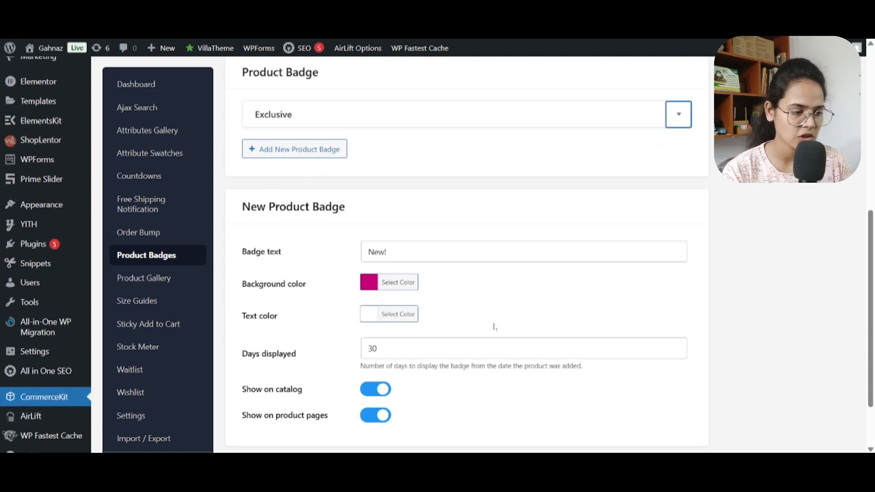
{"action": "scroll", "coordinate": [494, 326], "scroll_direction": "down", "scroll_amount": 2}
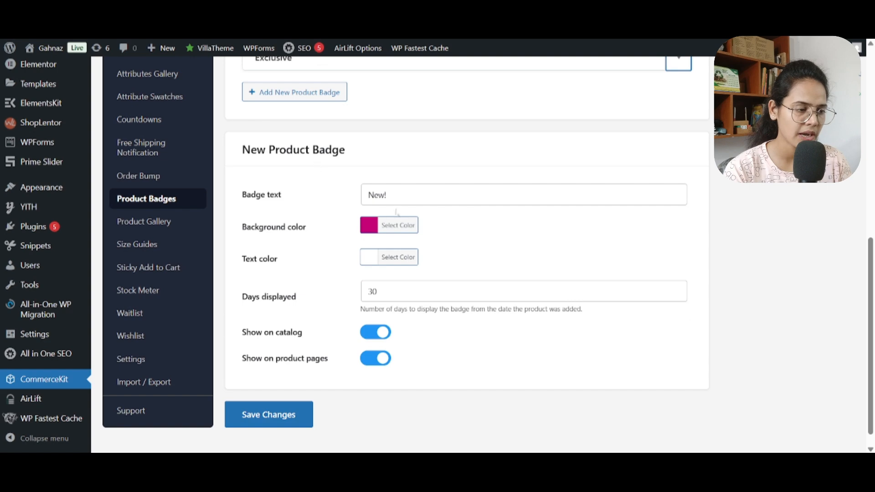
{"action": "left_click_drag", "start_coordinate": [395, 198], "coordinate": [349, 202]}
{"action": "scroll", "coordinate": [445, 322], "scroll_direction": "down", "scroll_amount": 1}
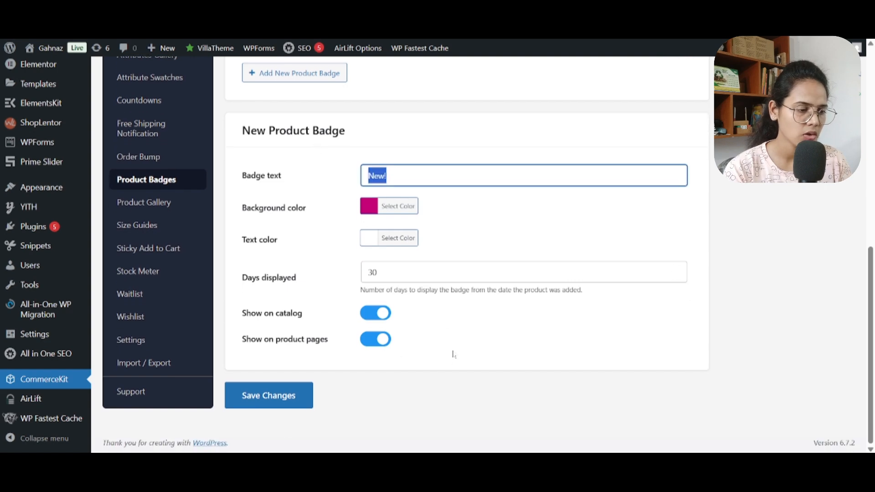
{"action": "scroll", "coordinate": [453, 355], "scroll_direction": "up", "scroll_amount": 5}
{"action": "scroll", "coordinate": [433, 324], "scroll_direction": "down", "scroll_amount": 3}
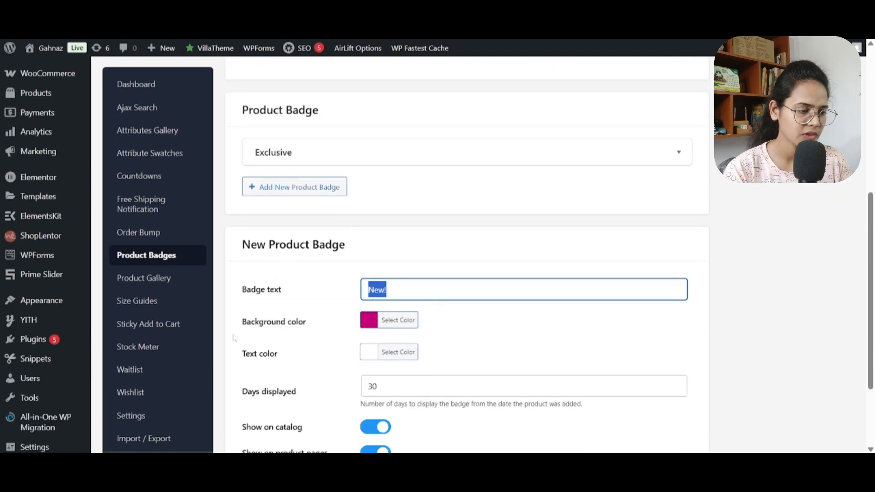
Step: Open the Product Gallery settings and review the lightbox, video, thumbnail arrow, desktop and mobile layout, and featured review options
{"action": "left_click", "coordinate": [142, 280]}
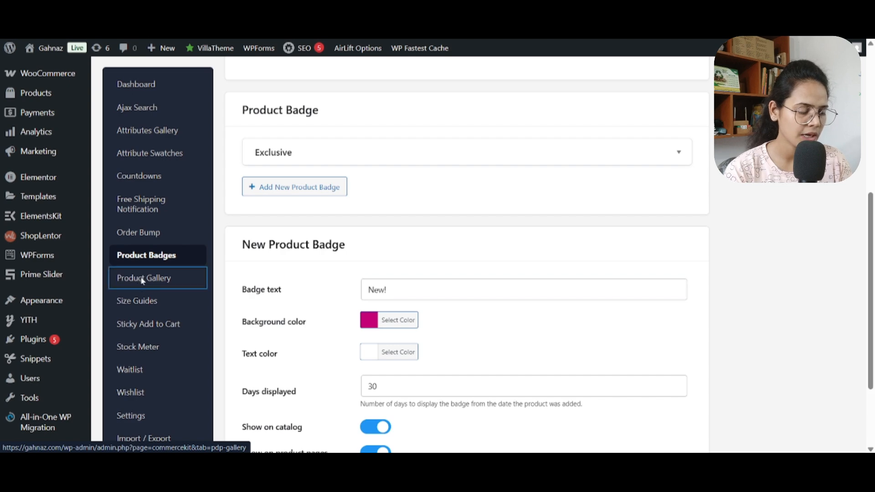
{"action": "scroll", "coordinate": [332, 333], "scroll_direction": "down", "scroll_amount": 4}
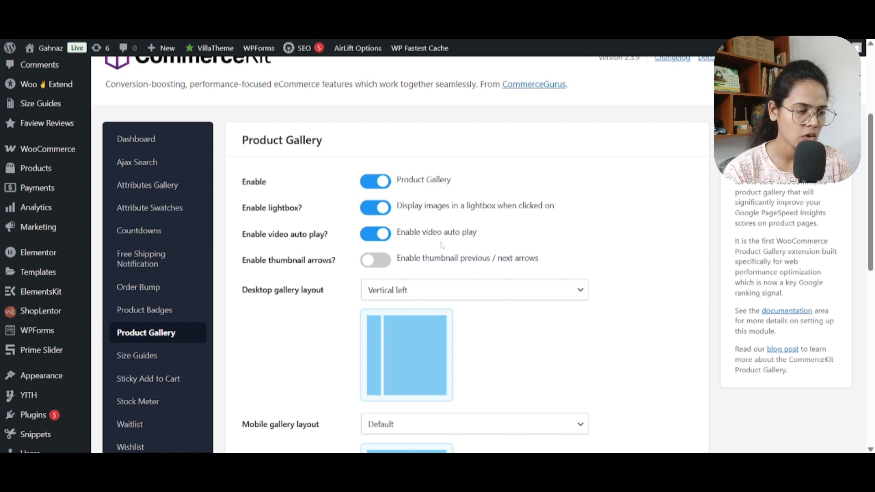
{"action": "scroll", "coordinate": [441, 245], "scroll_direction": "down", "scroll_amount": 3}
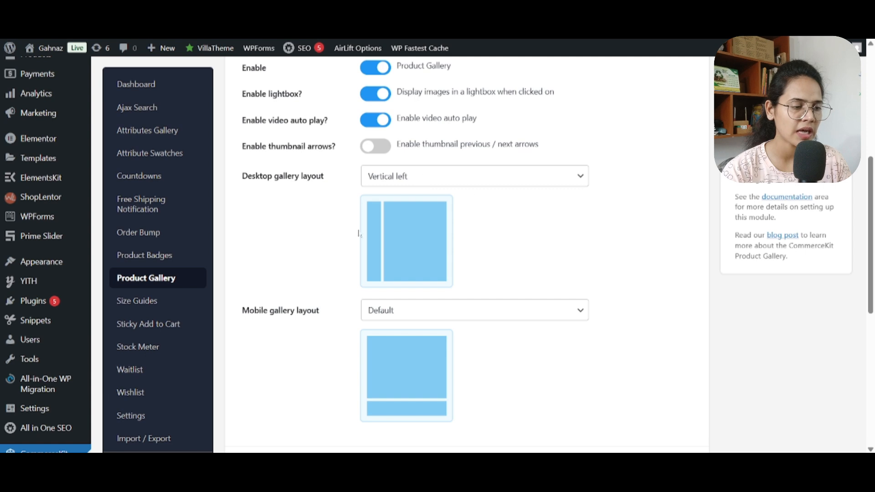
{"action": "scroll", "coordinate": [414, 279], "scroll_direction": "down", "scroll_amount": 1}
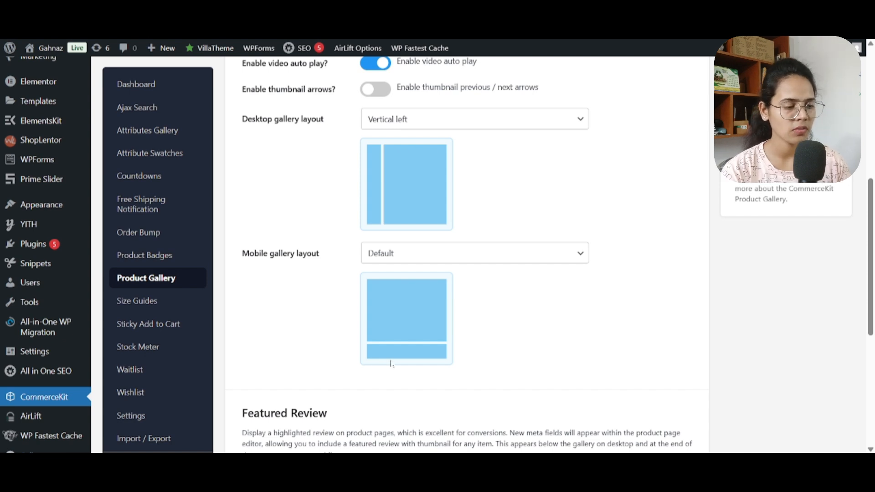
{"action": "scroll", "coordinate": [483, 292], "scroll_direction": "down", "scroll_amount": 3}
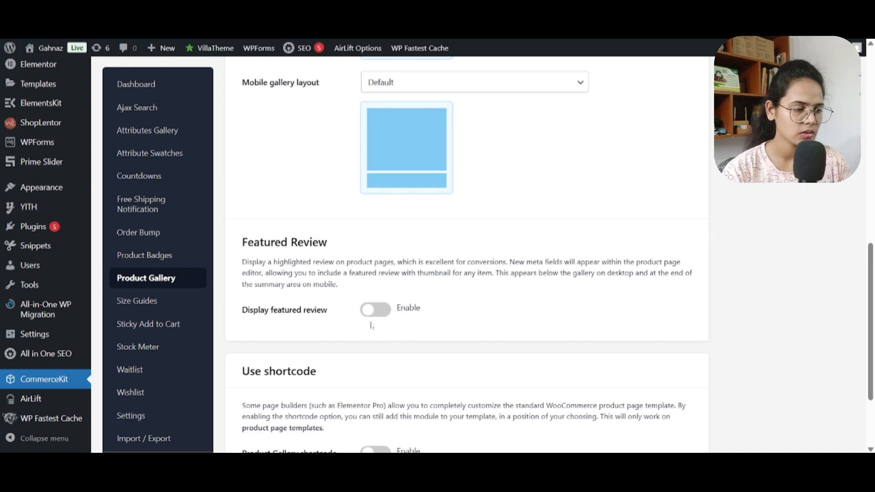
Step: Open the Size Guides settings and review the label, default size guide choices, icon, display mode and shortcode option
{"action": "left_click", "coordinate": [139, 304]}
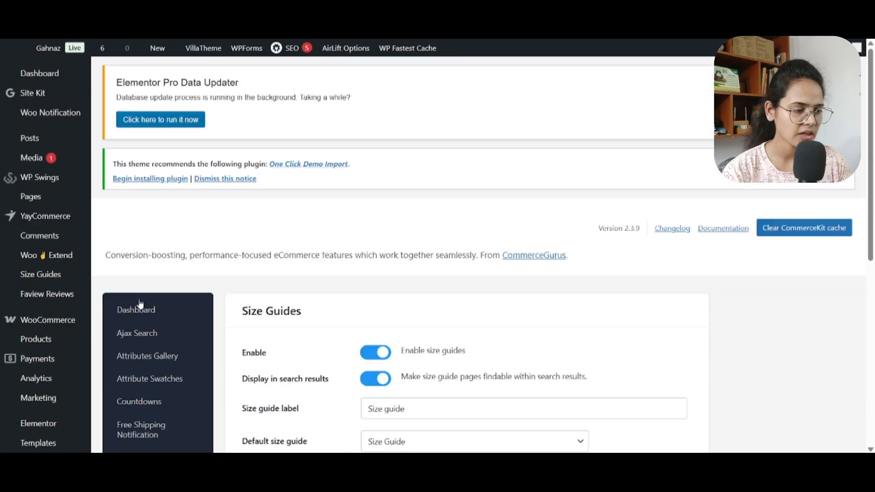
{"action": "scroll", "coordinate": [344, 331], "scroll_direction": "down", "scroll_amount": 5}
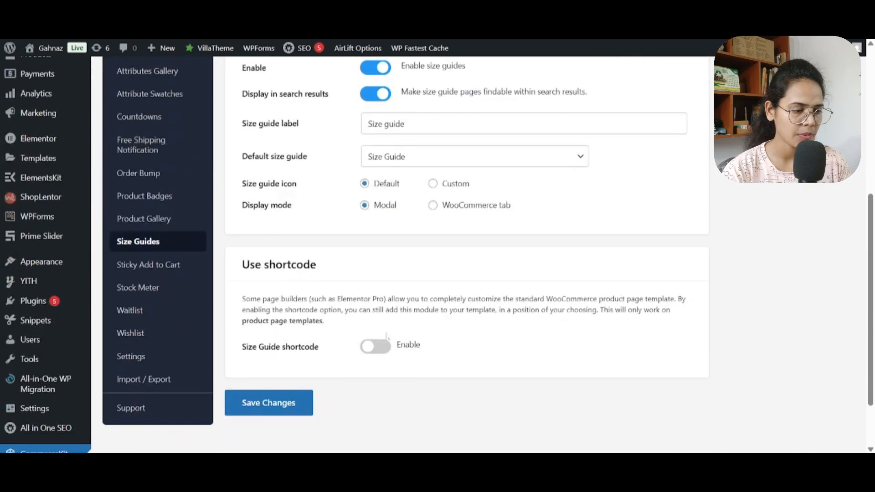
{"action": "left_click", "coordinate": [429, 161]}
{"action": "left_click", "coordinate": [593, 182]}
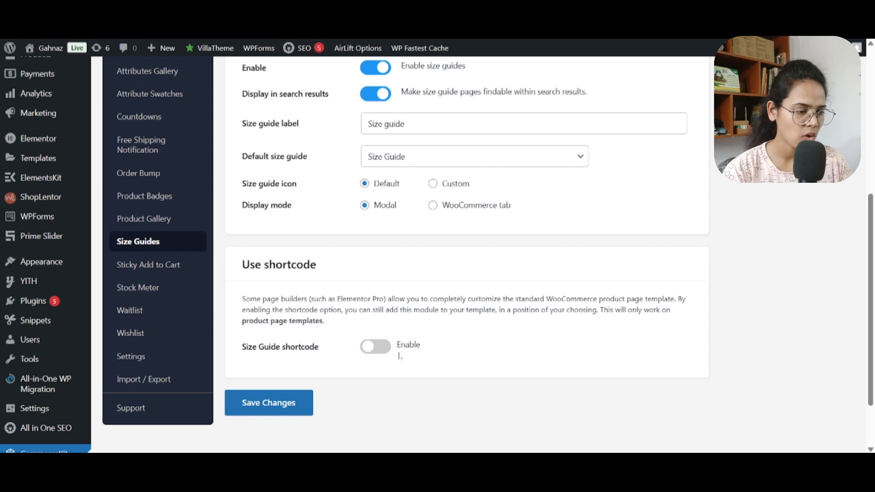
Step: Open the Sticky Add to Cart settings and review the desktop, mobile and expand tabs options
{"action": "left_click", "coordinate": [137, 268]}
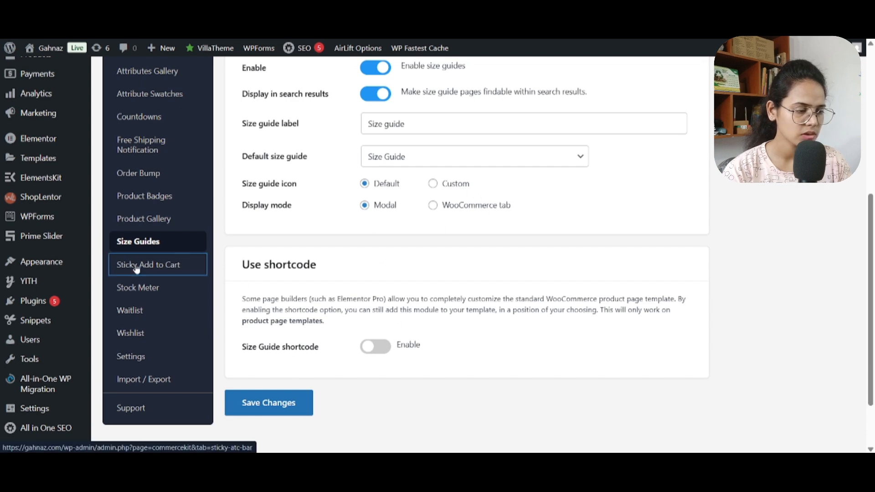
{"action": "scroll", "coordinate": [463, 332], "scroll_direction": "down", "scroll_amount": 3}
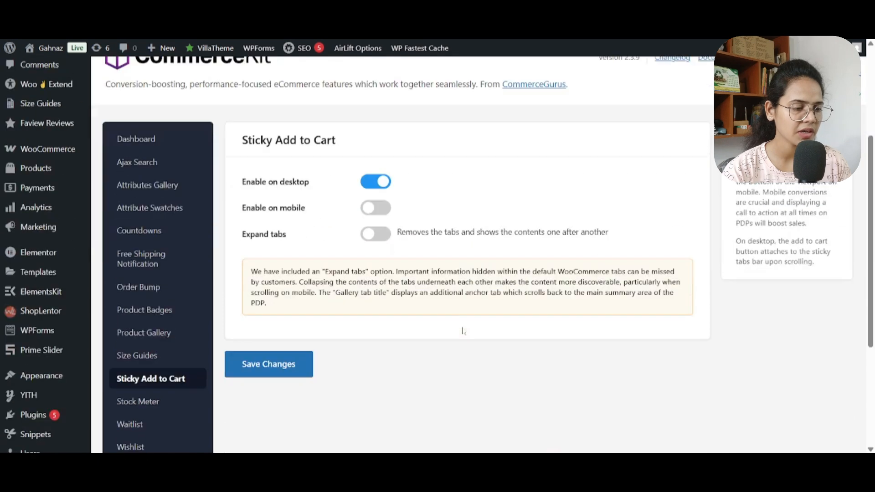
{"action": "scroll", "coordinate": [272, 347], "scroll_direction": "down", "scroll_amount": 3}
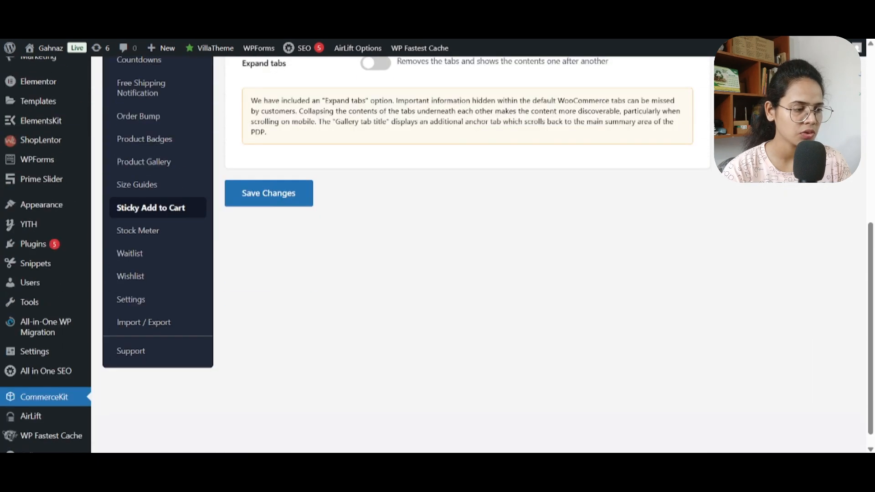
Step: Check the Ring Fancy D1 product page and review the Stock Meter texts, thresholds, bar colors, conditions and shortcode option
{"action": "left_click", "coordinate": [139, 232]}
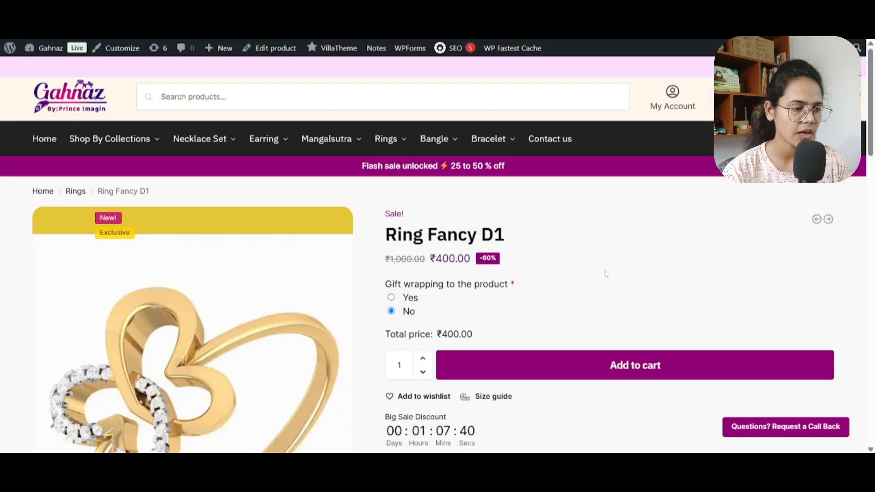
{"action": "scroll", "coordinate": [606, 275], "scroll_direction": "down", "scroll_amount": 5}
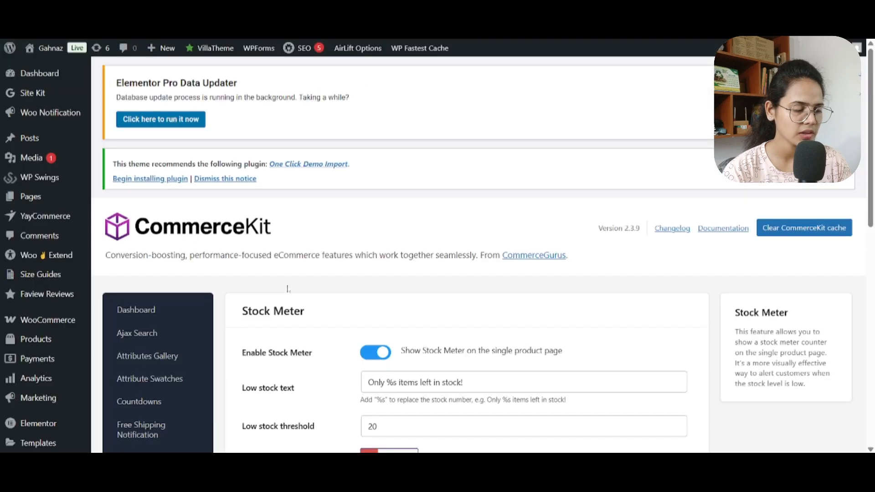
{"action": "scroll", "coordinate": [288, 289], "scroll_direction": "down", "scroll_amount": 4}
{"action": "scroll", "coordinate": [287, 289], "scroll_direction": "down", "scroll_amount": 1}
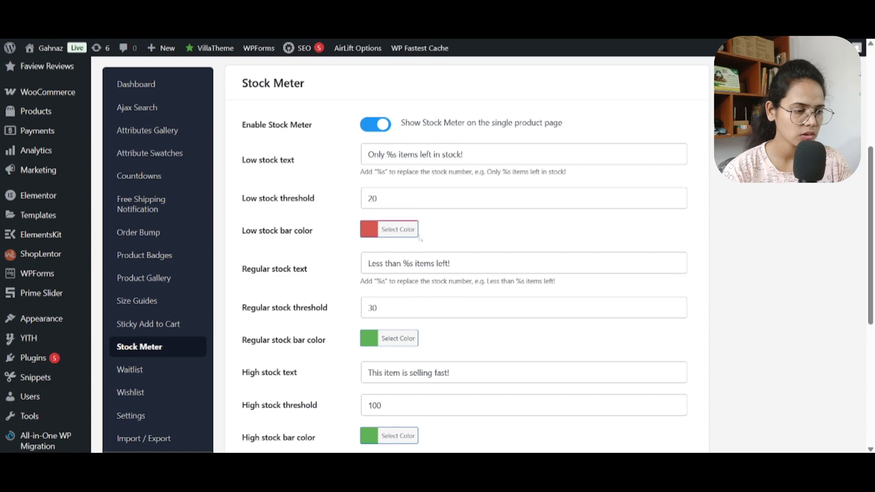
{"action": "scroll", "coordinate": [420, 238], "scroll_direction": "down", "scroll_amount": 5}
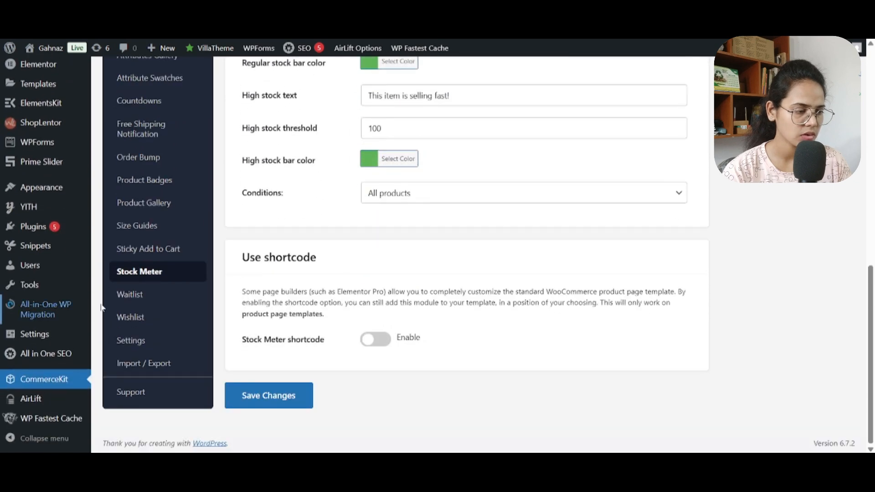
Step: Open the Waitlist feature and review its sign-up list and filter options
{"action": "left_click", "coordinate": [133, 295]}
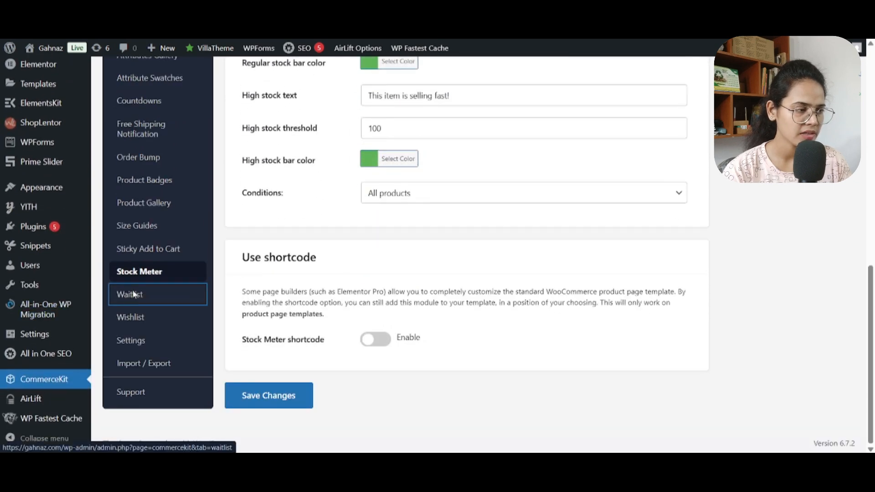
{"action": "scroll", "coordinate": [452, 321], "scroll_direction": "down", "scroll_amount": 2}
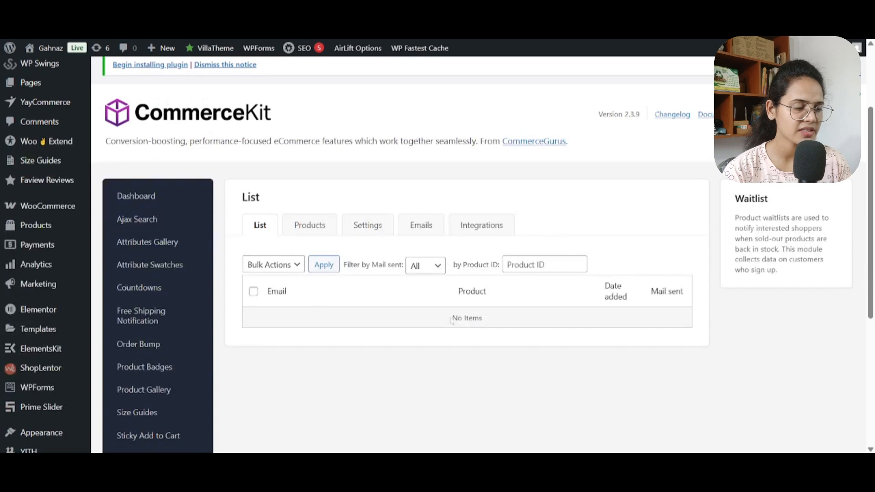
{"action": "scroll", "coordinate": [451, 321], "scroll_direction": "down", "scroll_amount": 2}
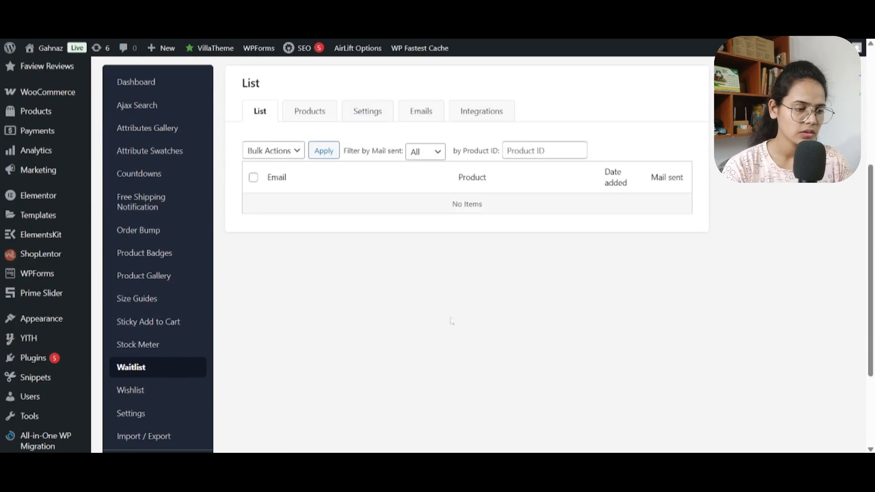
{"action": "scroll", "coordinate": [451, 322], "scroll_direction": "down", "scroll_amount": 2}
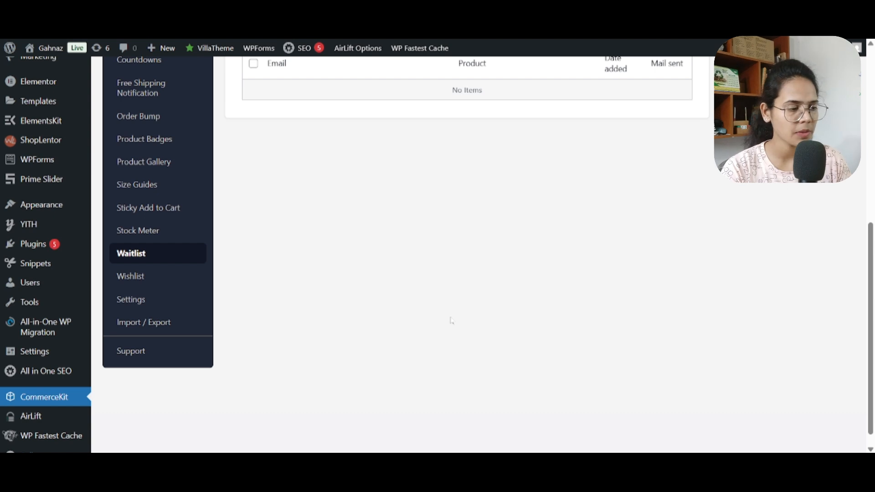
Step: Review the Wishlist display, text, page and shortcode options, and check the CommerceKit cache settings
{"action": "left_click", "coordinate": [132, 279]}
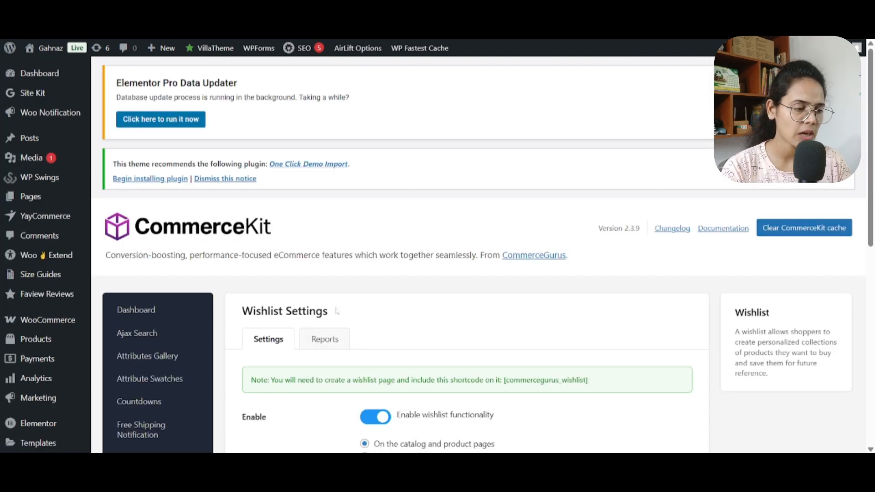
{"action": "scroll", "coordinate": [382, 275], "scroll_direction": "down", "scroll_amount": 3}
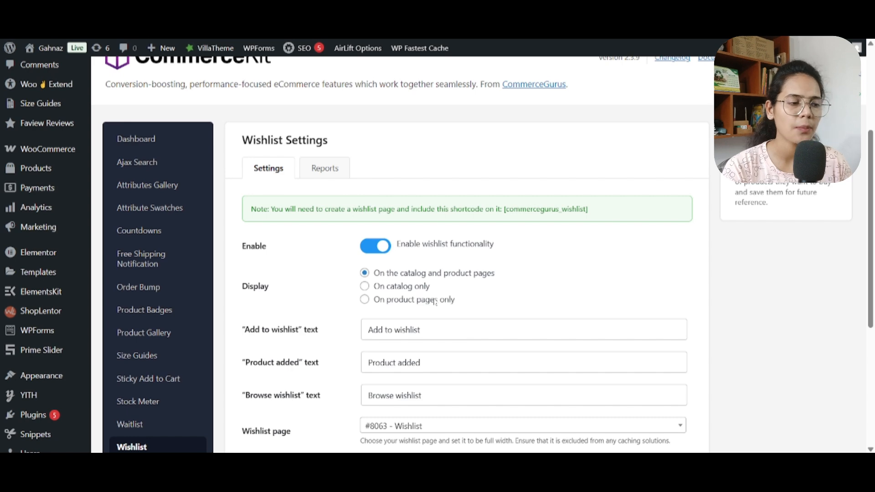
{"action": "scroll", "coordinate": [435, 300], "scroll_direction": "down", "scroll_amount": 4}
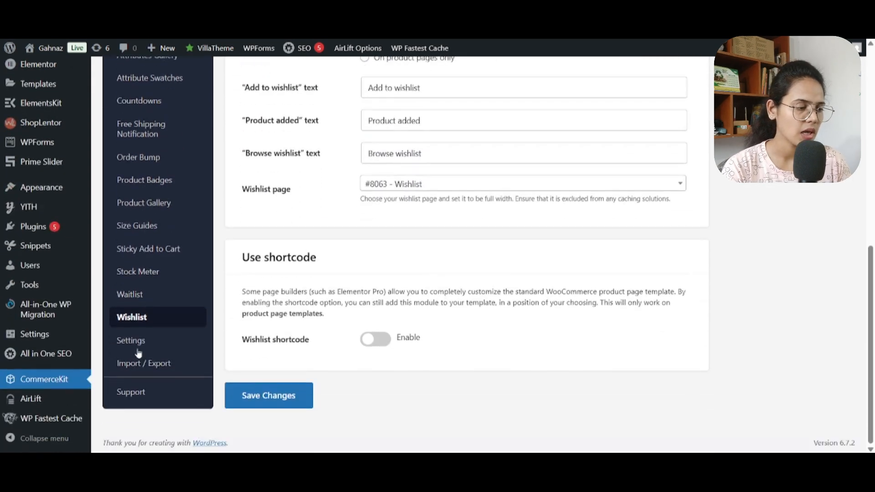
{"action": "left_click", "coordinate": [133, 345]}
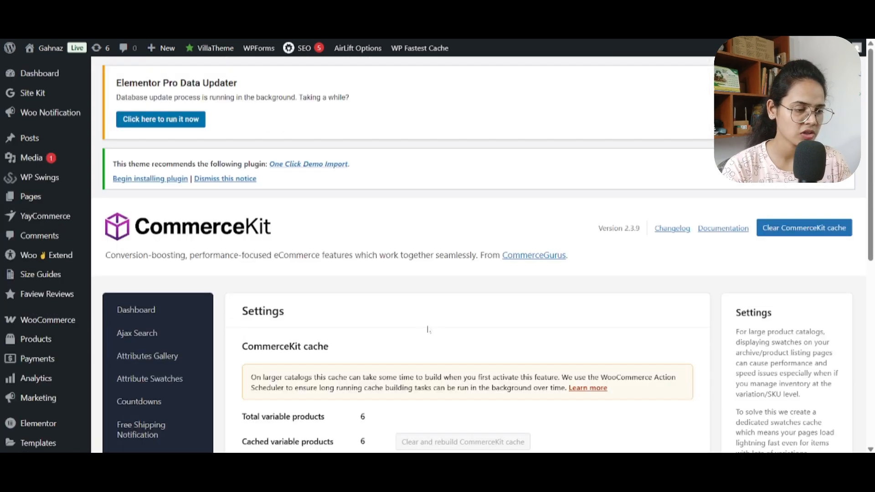
{"action": "scroll", "coordinate": [428, 329], "scroll_direction": "down", "scroll_amount": 2}
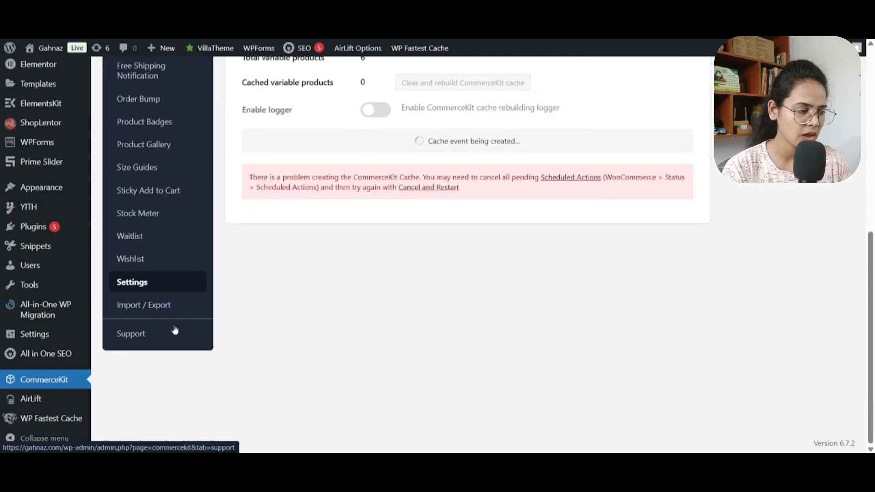
Step: Open the Import / Export page and review the logging option, the CSV exporter and the CSV importer
{"action": "left_click", "coordinate": [143, 305]}
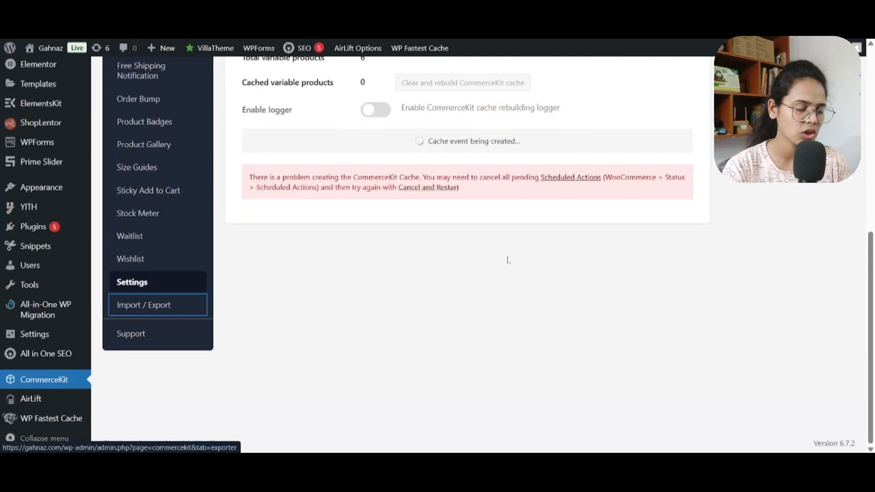
{"action": "scroll", "coordinate": [474, 333], "scroll_direction": "down", "scroll_amount": 4}
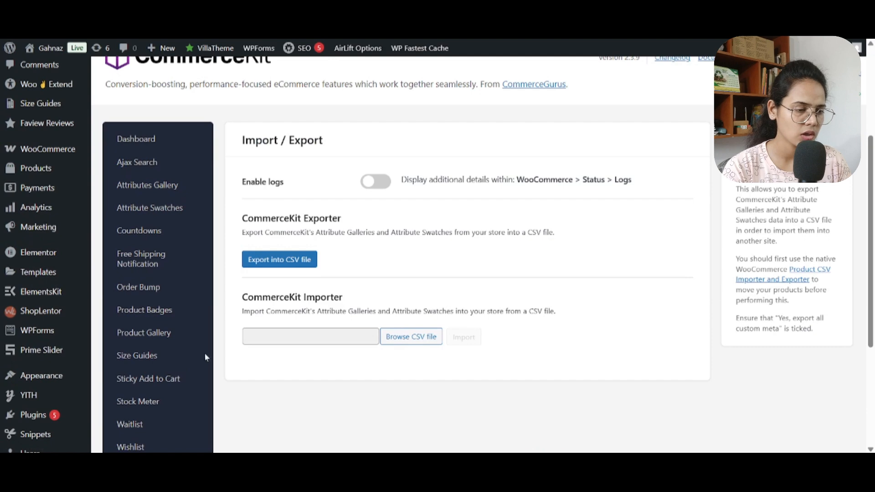
{"action": "scroll", "coordinate": [206, 358], "scroll_direction": "down", "scroll_amount": 4}
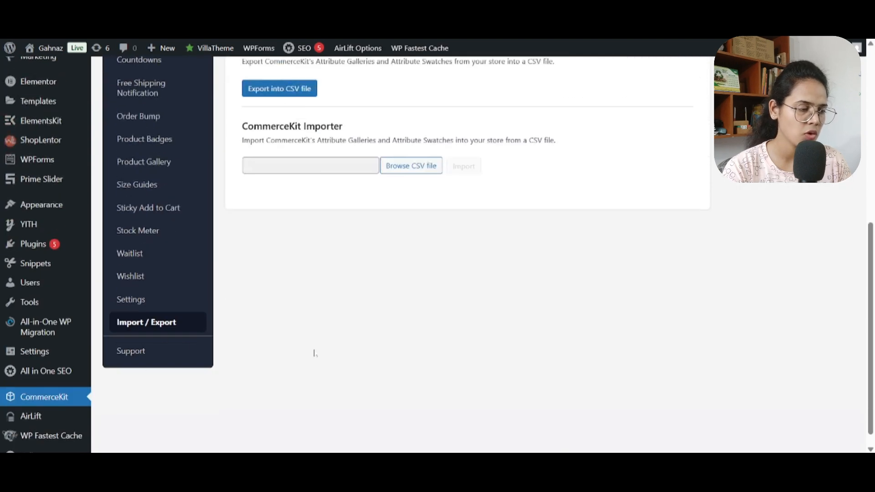
{"action": "scroll", "coordinate": [171, 285], "scroll_direction": "up", "scroll_amount": 6}
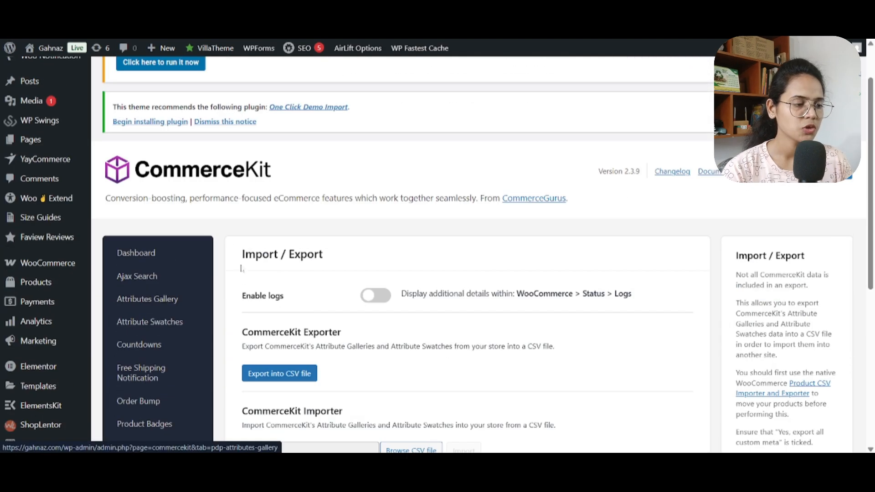
{"action": "scroll", "coordinate": [221, 363], "scroll_direction": "down", "scroll_amount": 6}
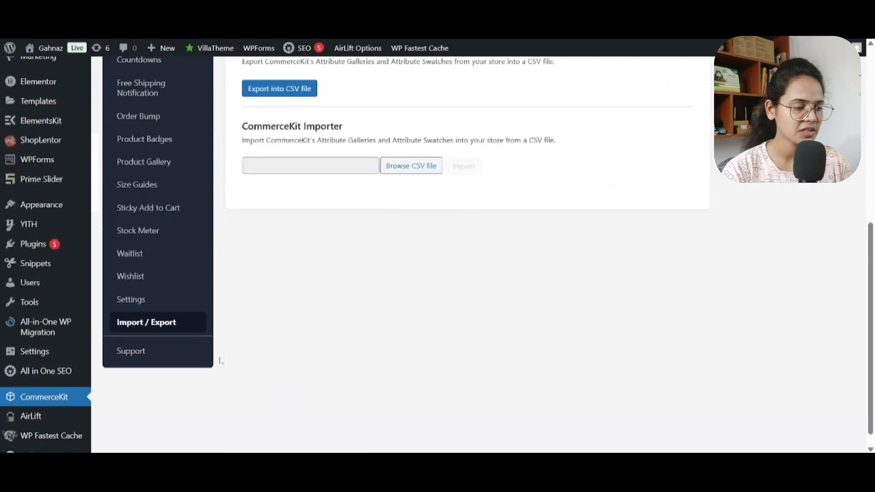